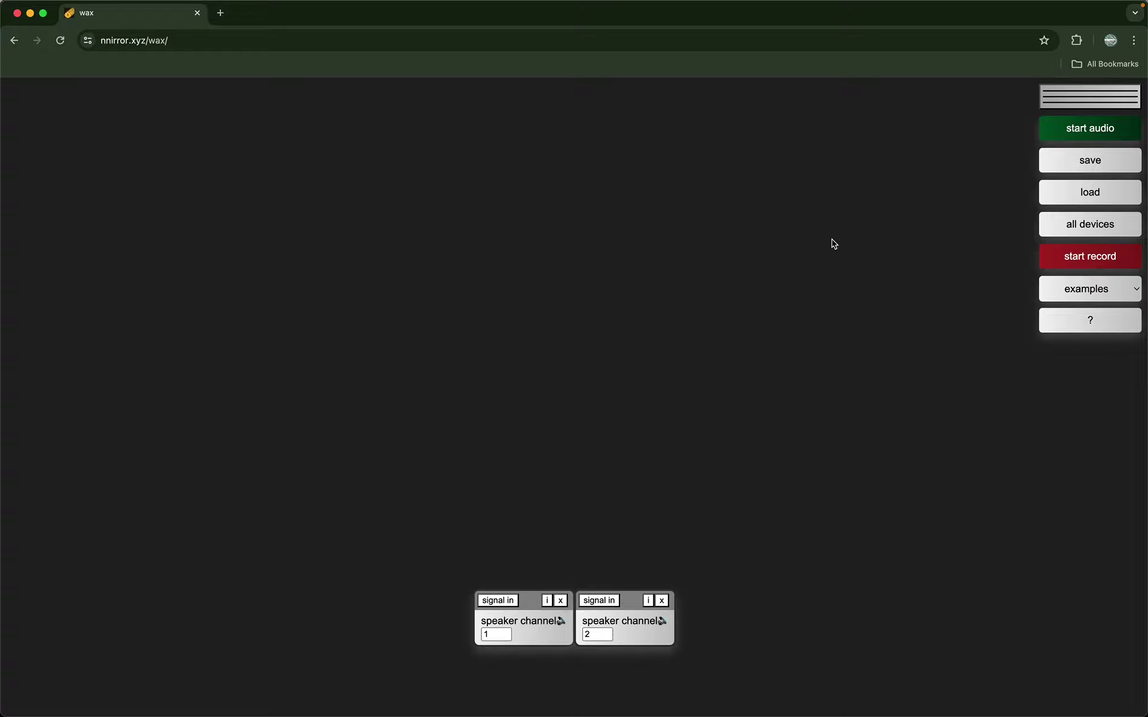
double_click(514, 272)
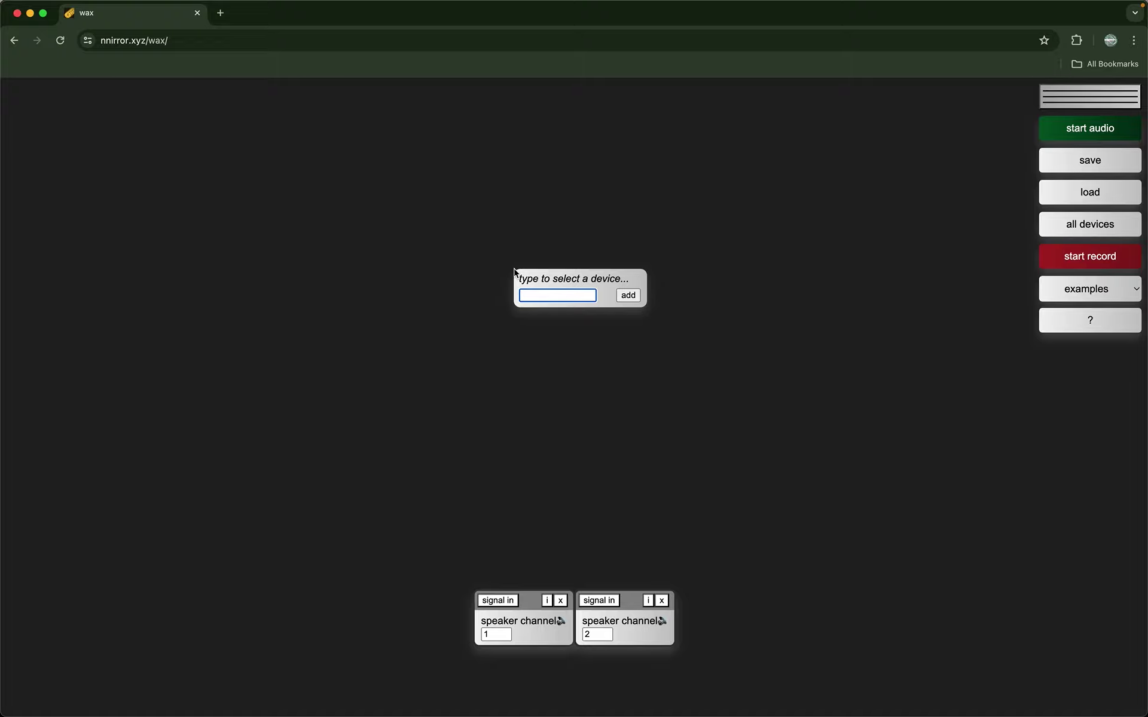
double_click(459, 275)
left_click(583, 251)
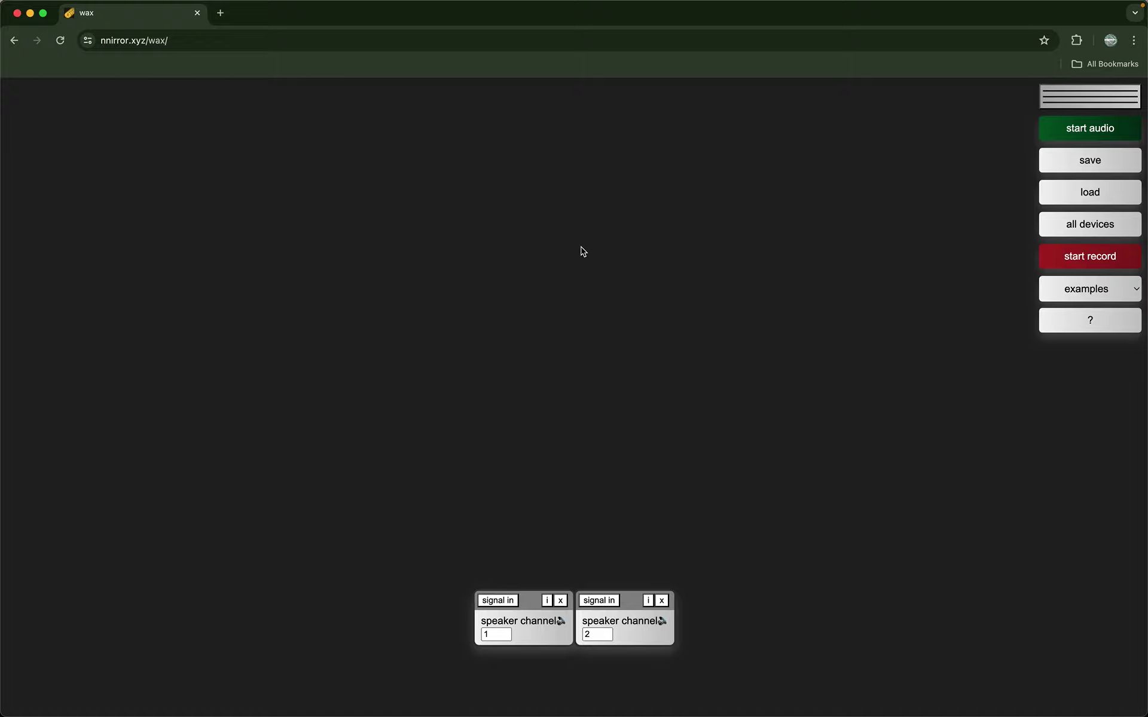
Add a tri device in the space above the speakers and set its frequency to 400 Hz
double_click(583, 251)
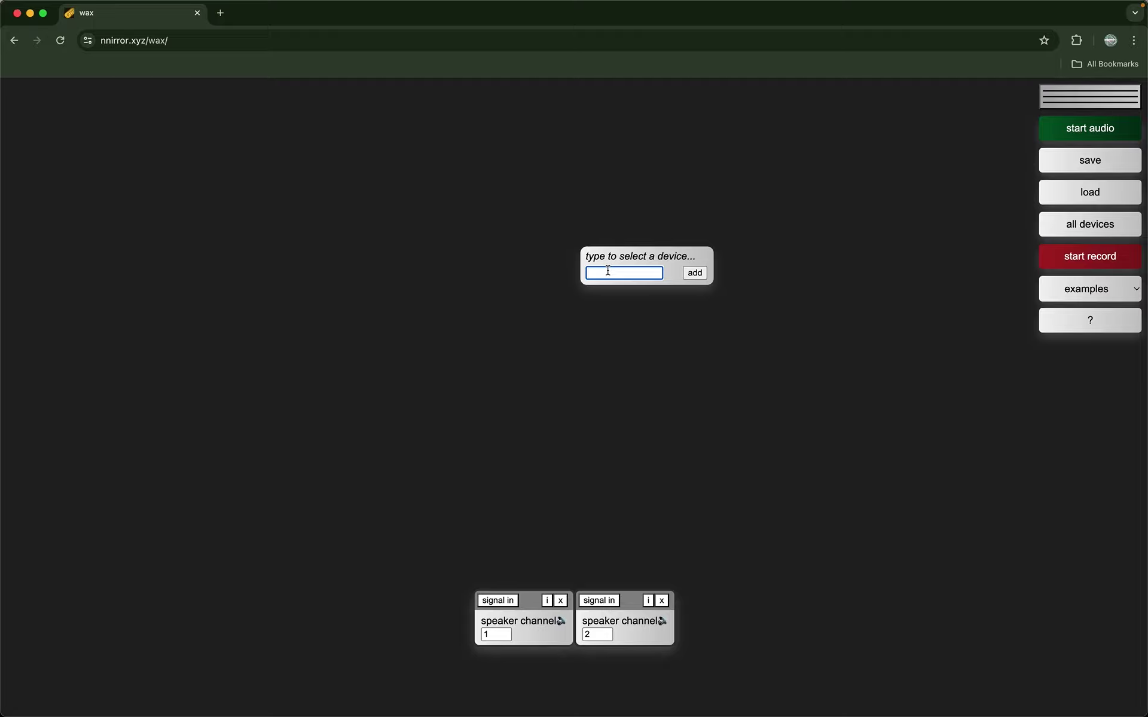
type("tri")
key("Return")
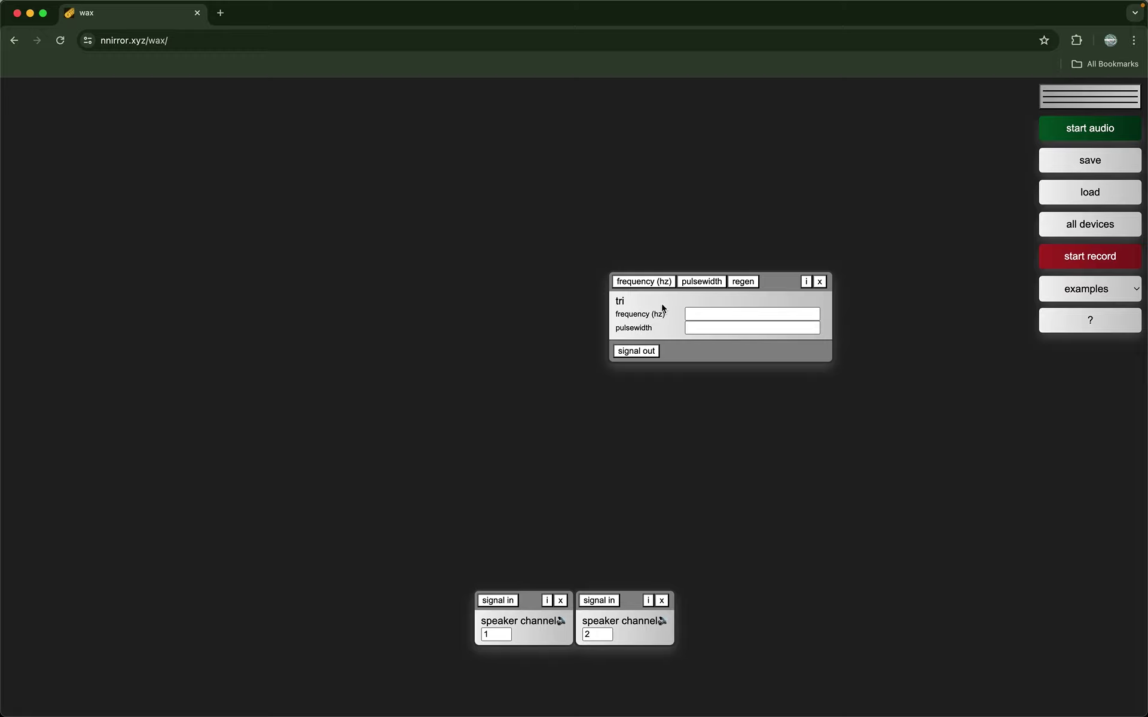
left_click_drag(663, 308, 564, 332)
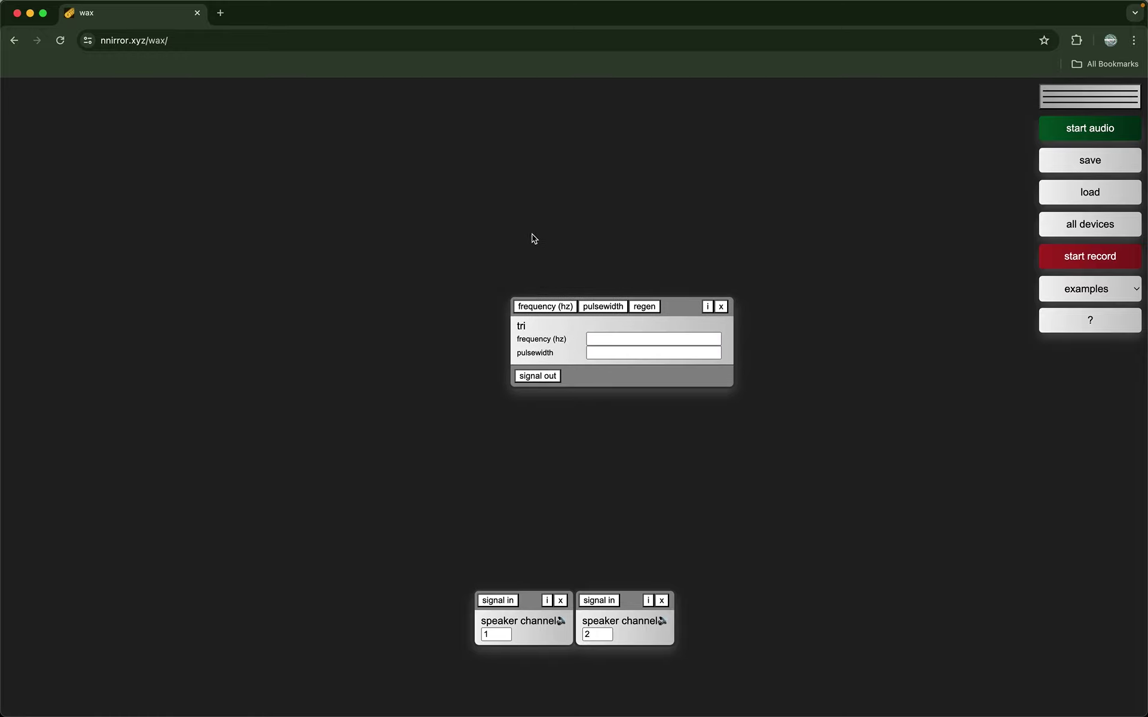
left_click(599, 336)
type("400")
left_click(579, 493)
Add a times device and place it between the tri device and the speaker channels
double_click(536, 412)
type("times")
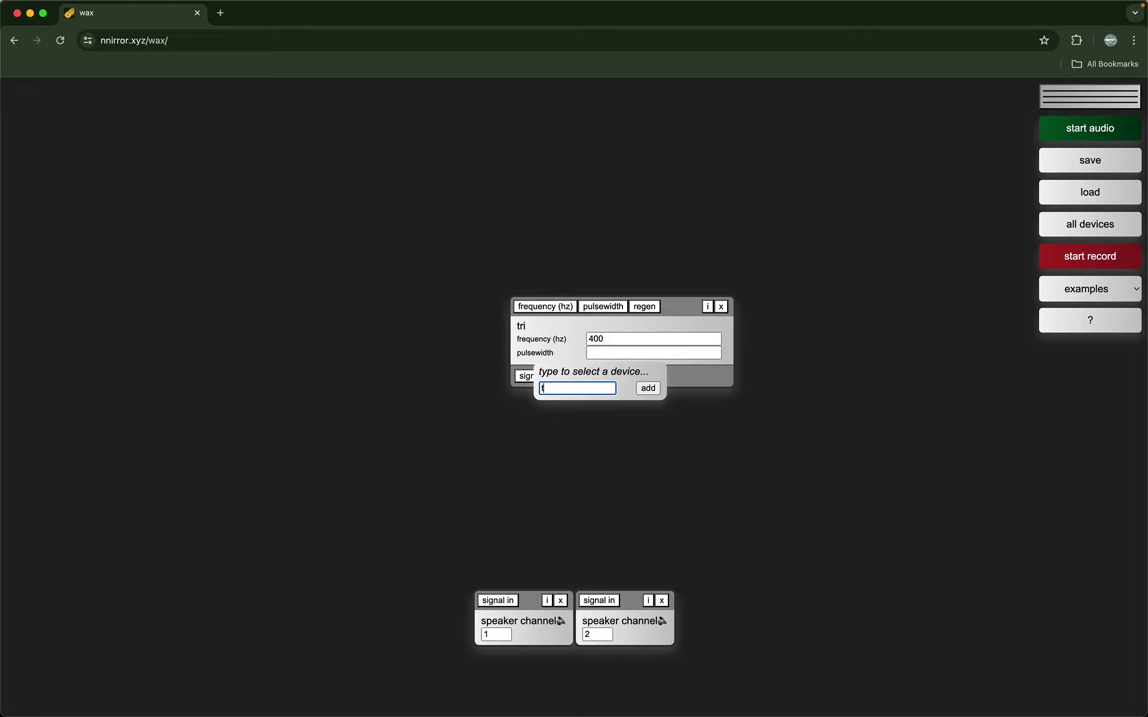
left_click(569, 404)
left_click_drag(569, 406, 552, 471)
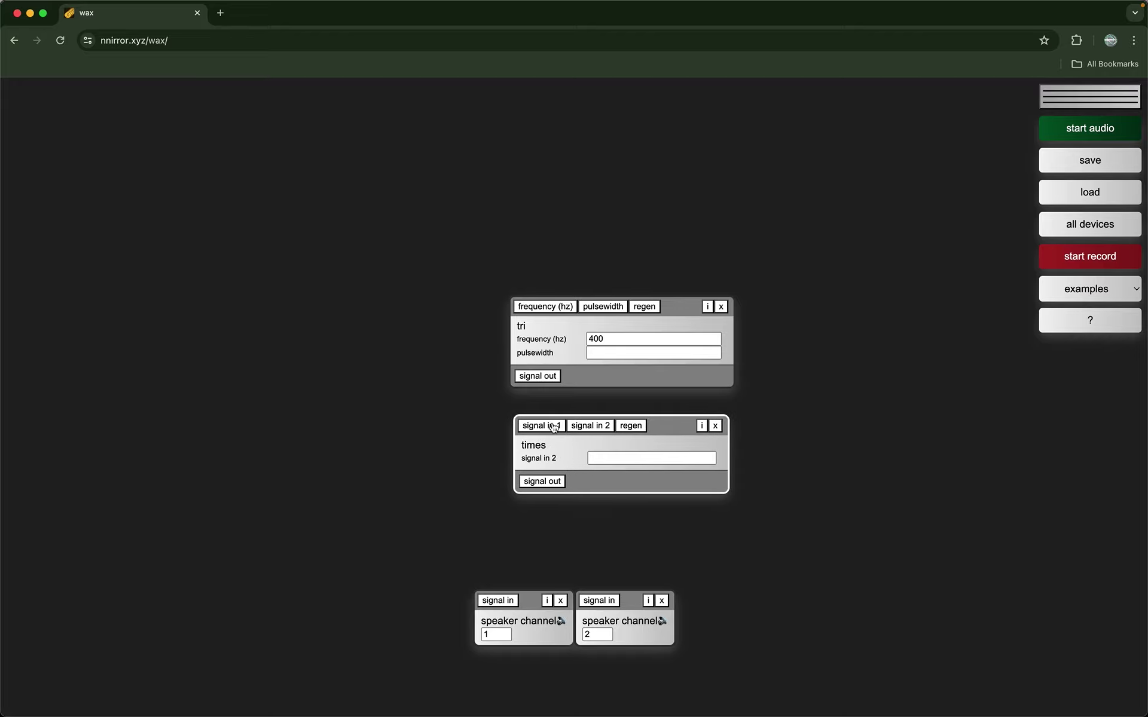
Connect the tri device's signal out to signal in 1 of the times device and set its signal in 2 to 0.1
left_click(538, 376)
left_click(541, 426)
left_click(619, 458)
type("0.1")
Connect the times device's signal out to speaker channels 1 and 2, and space the second speaker farther from the first
left_click(537, 471)
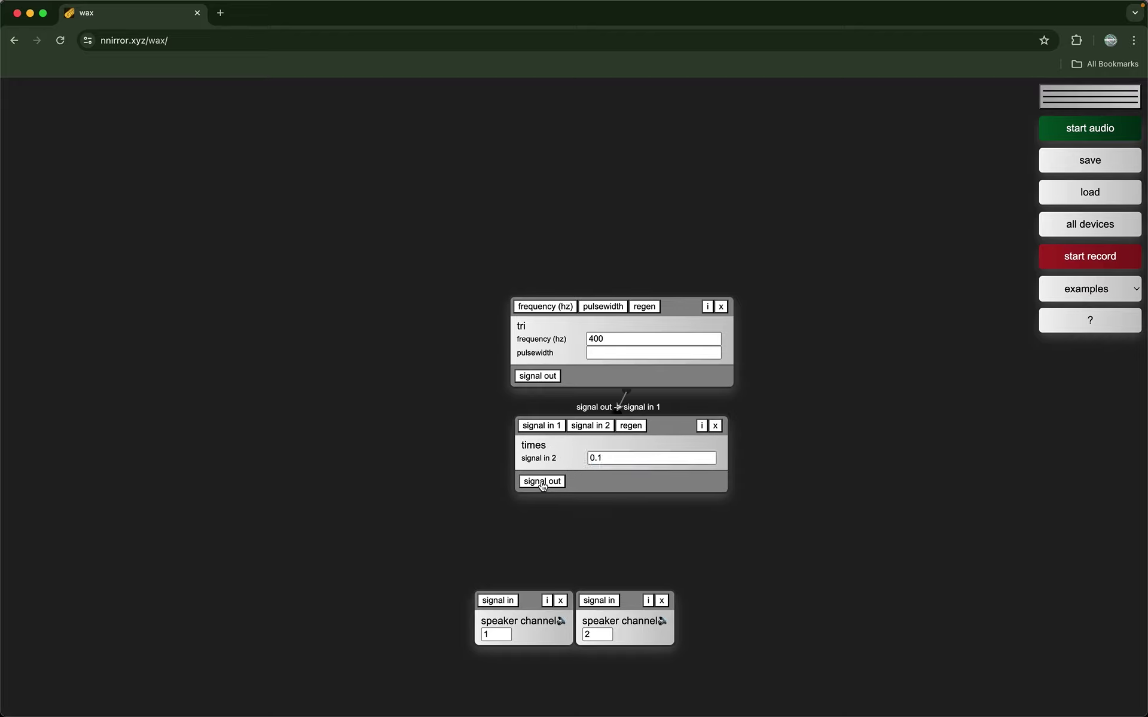
left_click(496, 601)
left_click(598, 600)
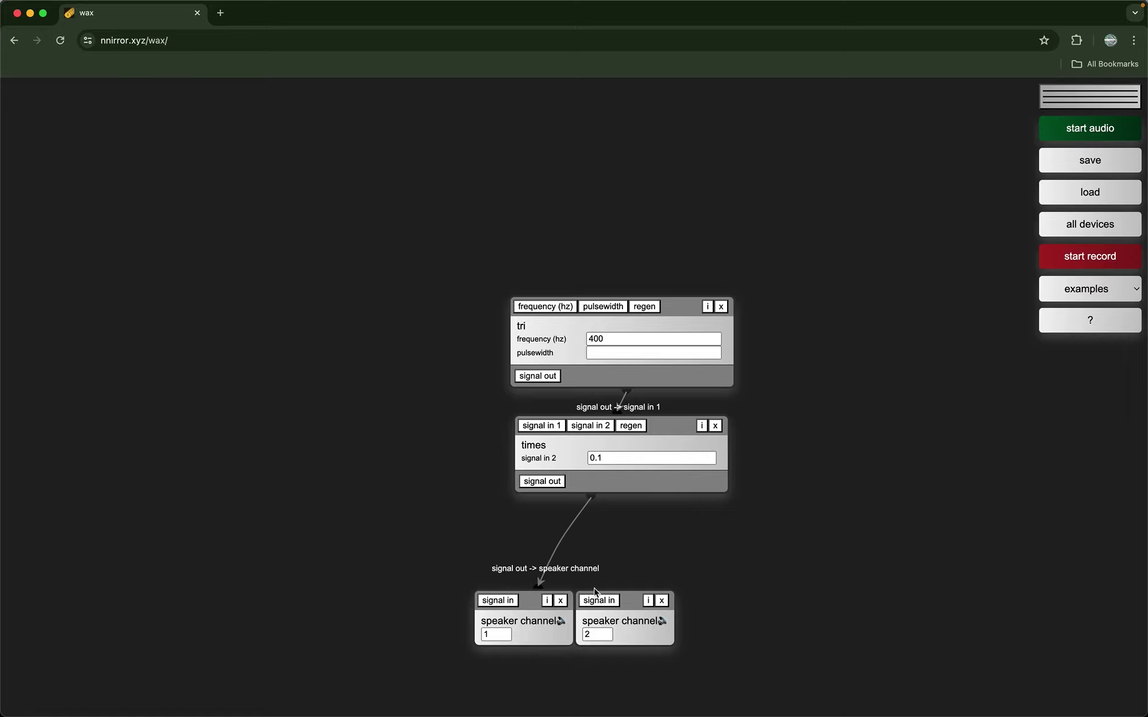
left_click(541, 483)
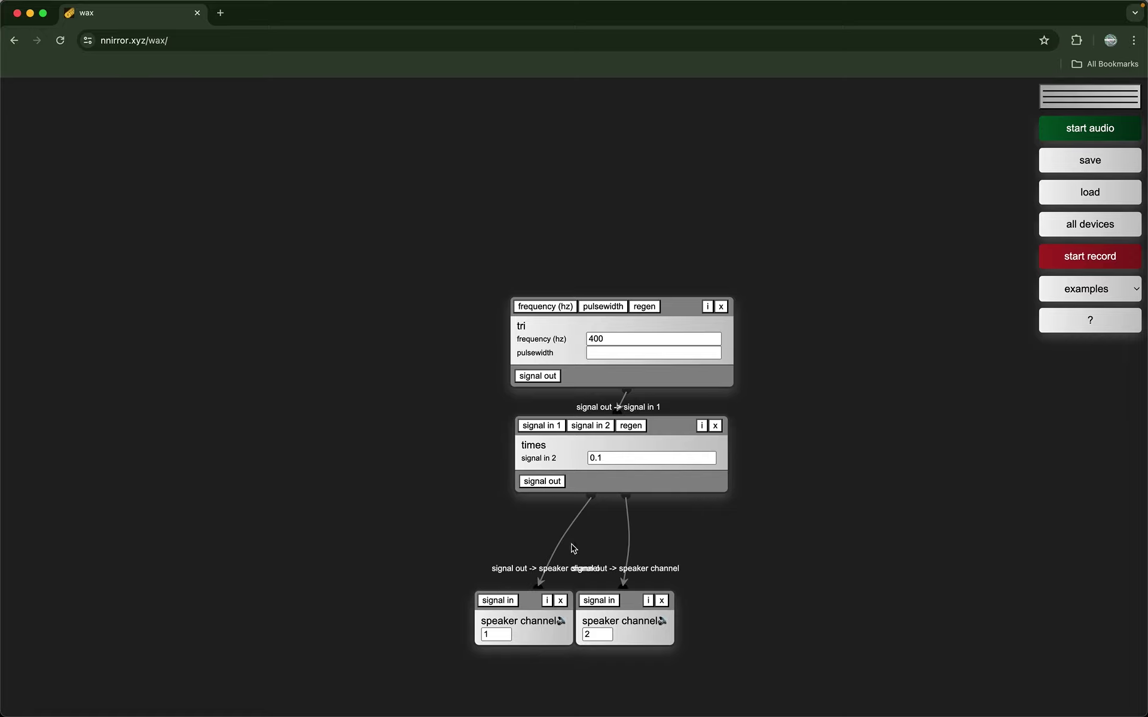
left_click_drag(620, 628, 680, 629)
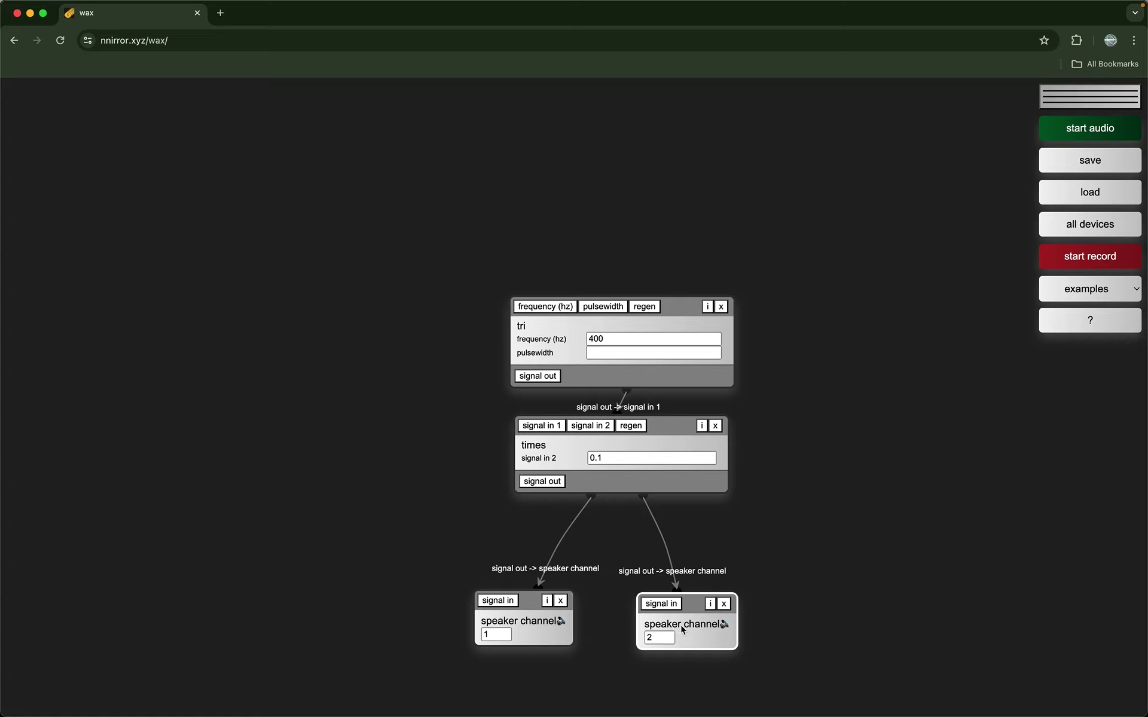
Audition the patch by starting and muting the audio, and move the times device slightly lower
left_click(1087, 131)
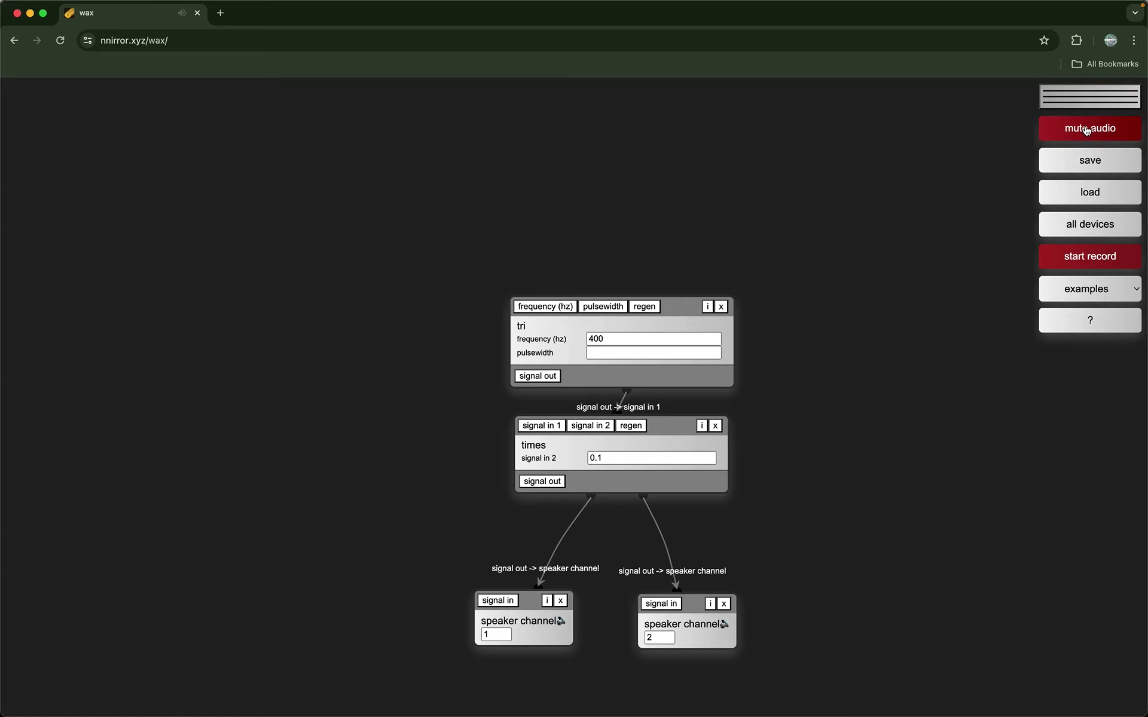
left_click(1087, 130)
left_click(612, 459)
double_click(600, 459)
left_click_drag(550, 464, 547, 479)
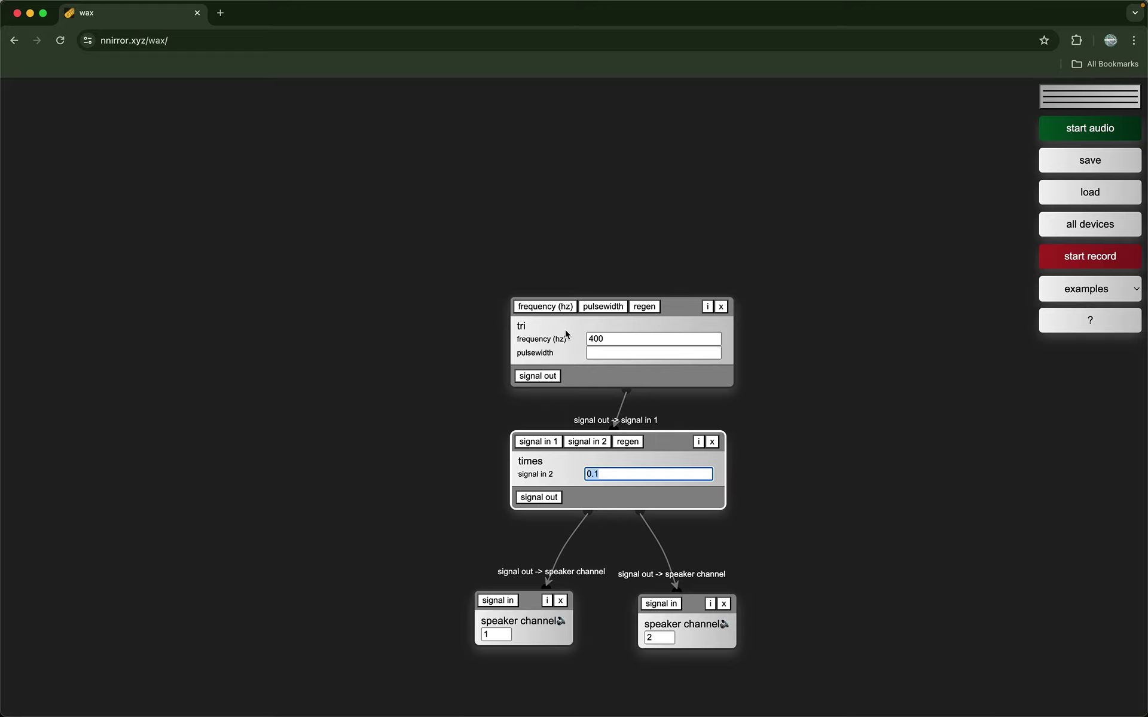
Add a phasor device beside the tri device and set its frequency to 2 Hz
left_click(789, 349)
double_click(790, 348)
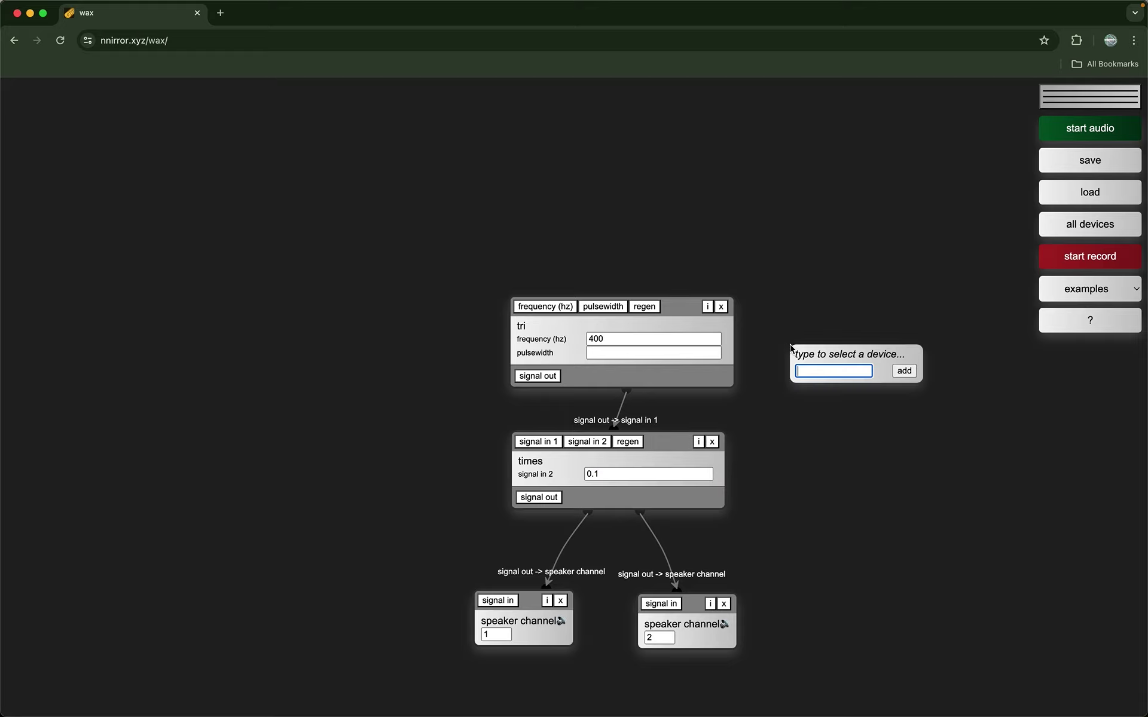
type("phasor")
key("Return")
left_click_drag(825, 386, 807, 342)
left_click(870, 350)
type("2")
Clear the times device's signal in 2 value and connect the phasor's signal out to that input
left_click(637, 475)
key("BackSpace")
key("BackSpace")
key("BackSpace")
key("Return")
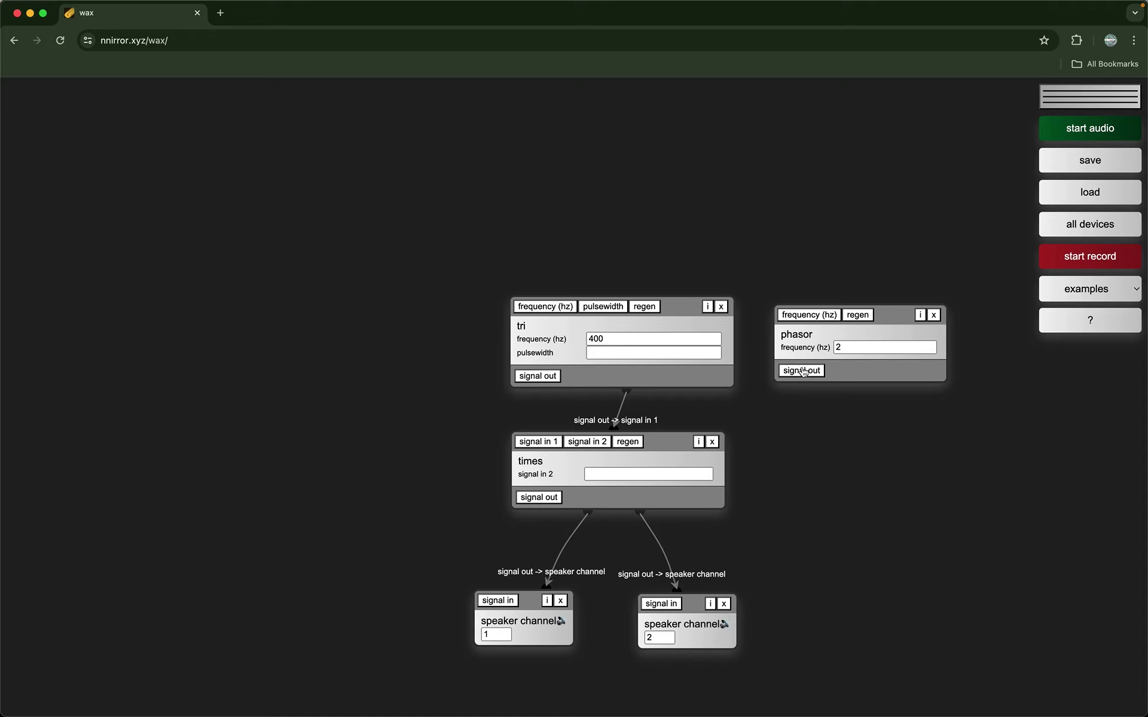
left_click(591, 446)
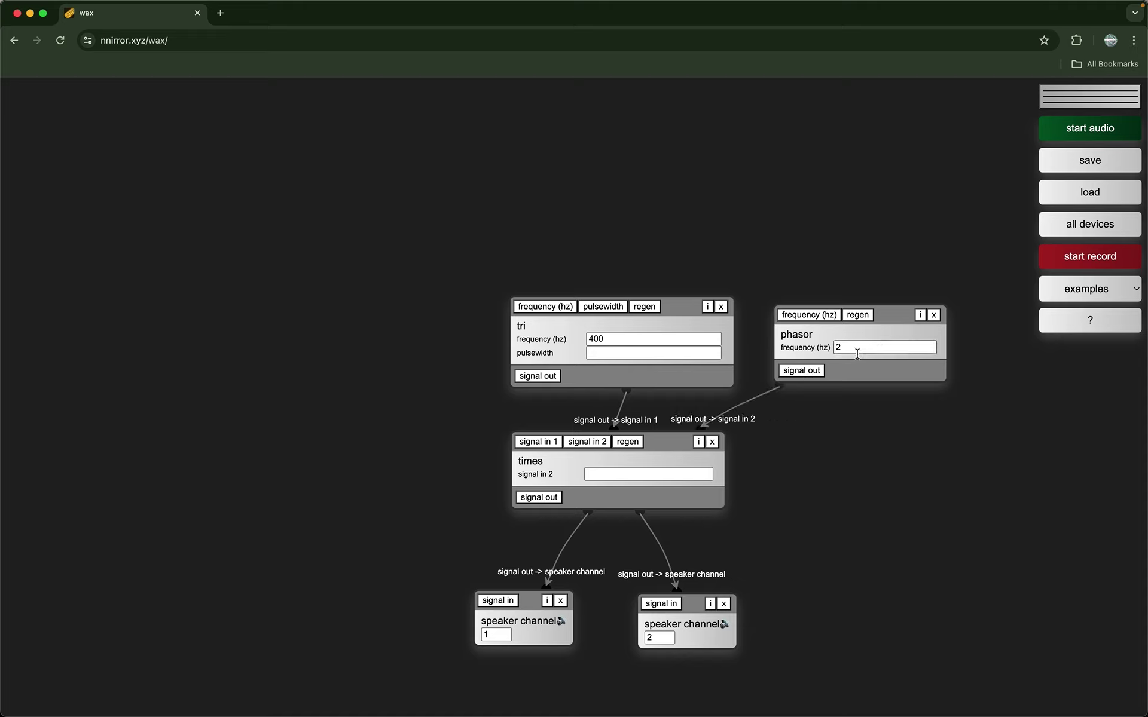
Start the audio, change the phasor frequency to 200 Hz while listening, and mute the audio
left_click(1087, 134)
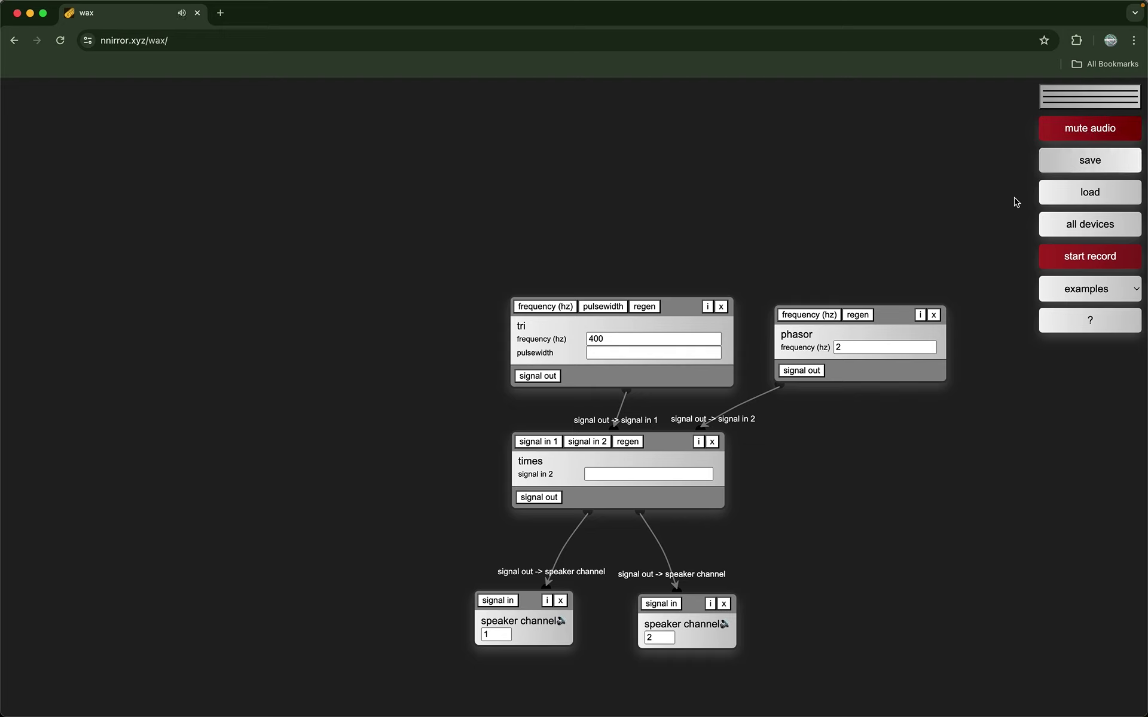
left_click(883, 347)
type("00")
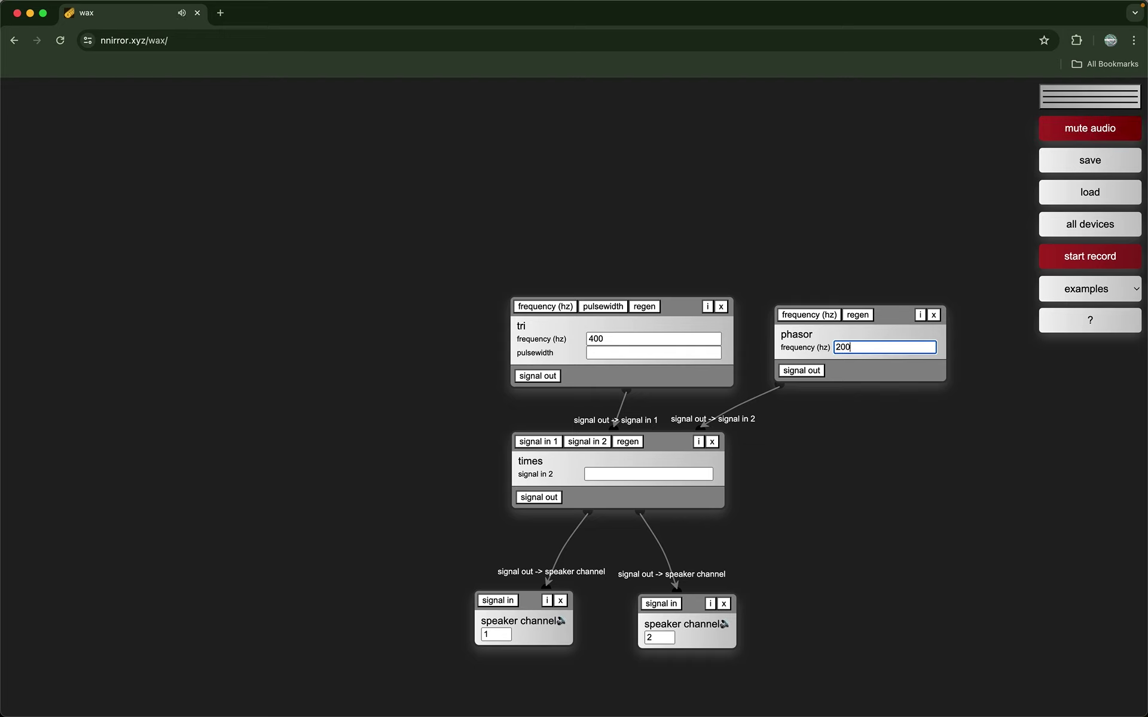
left_click(1075, 127)
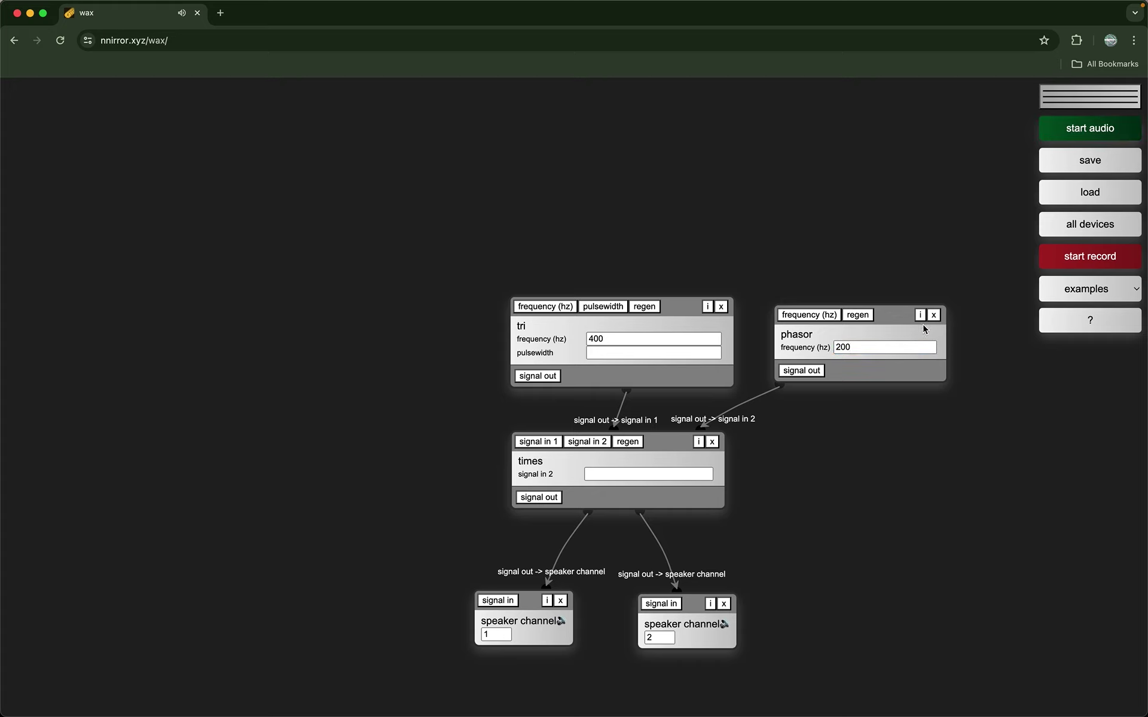
Align the phasor device with the tri device and set the times device's signal in 2 to 0.1
left_click_drag(879, 320, 879, 311)
left_click(660, 469)
type("0.1")
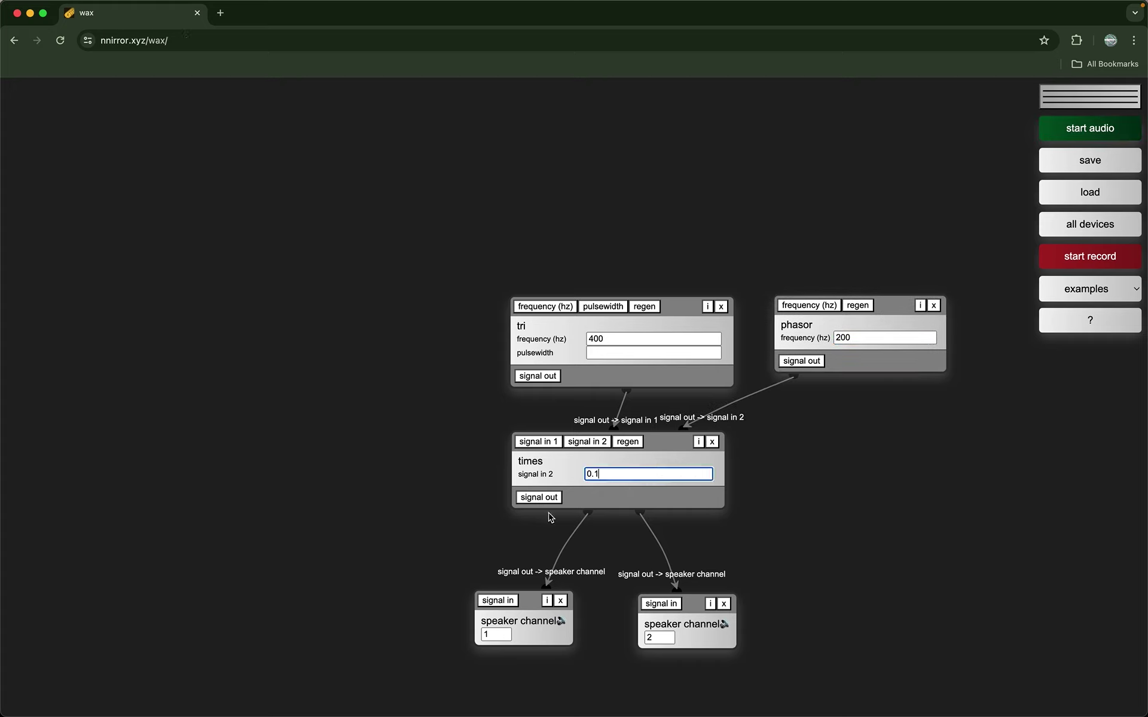
left_click_drag(609, 472, 549, 475)
key("Right")
left_click(774, 426)
left_click(870, 332)
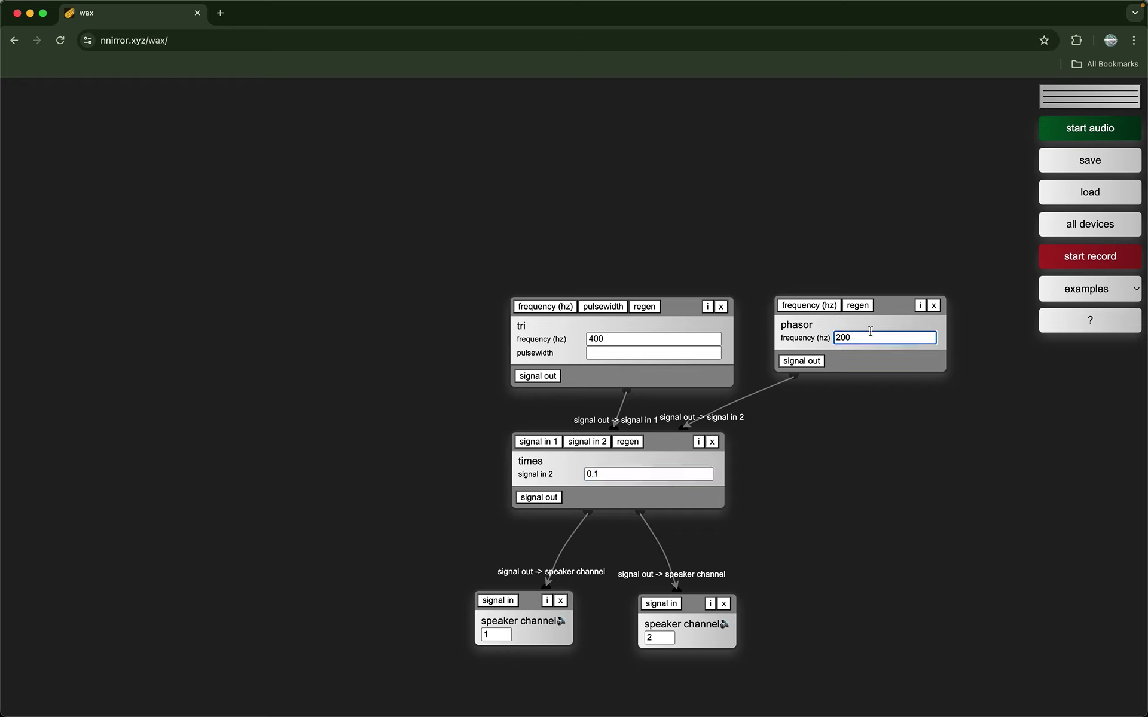
Move the tri device farther from the phasor and clear the times device's signal in 2 value
left_click(635, 471)
left_click_drag(635, 471, 585, 473)
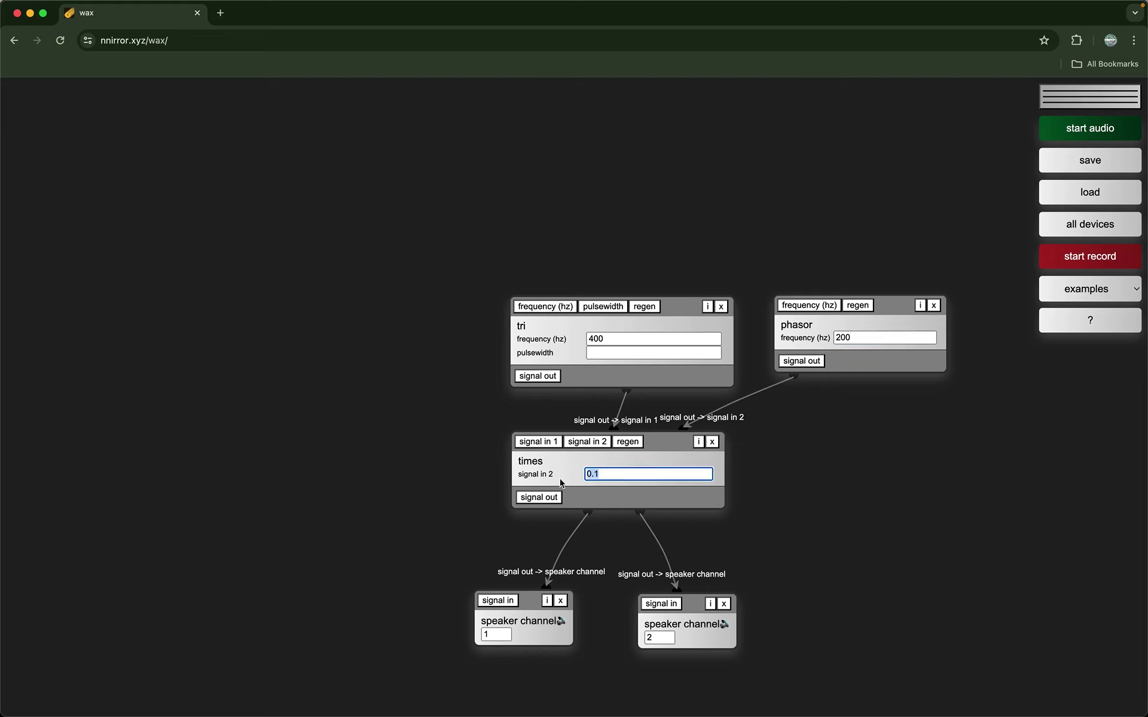
left_click_drag(563, 331, 494, 324)
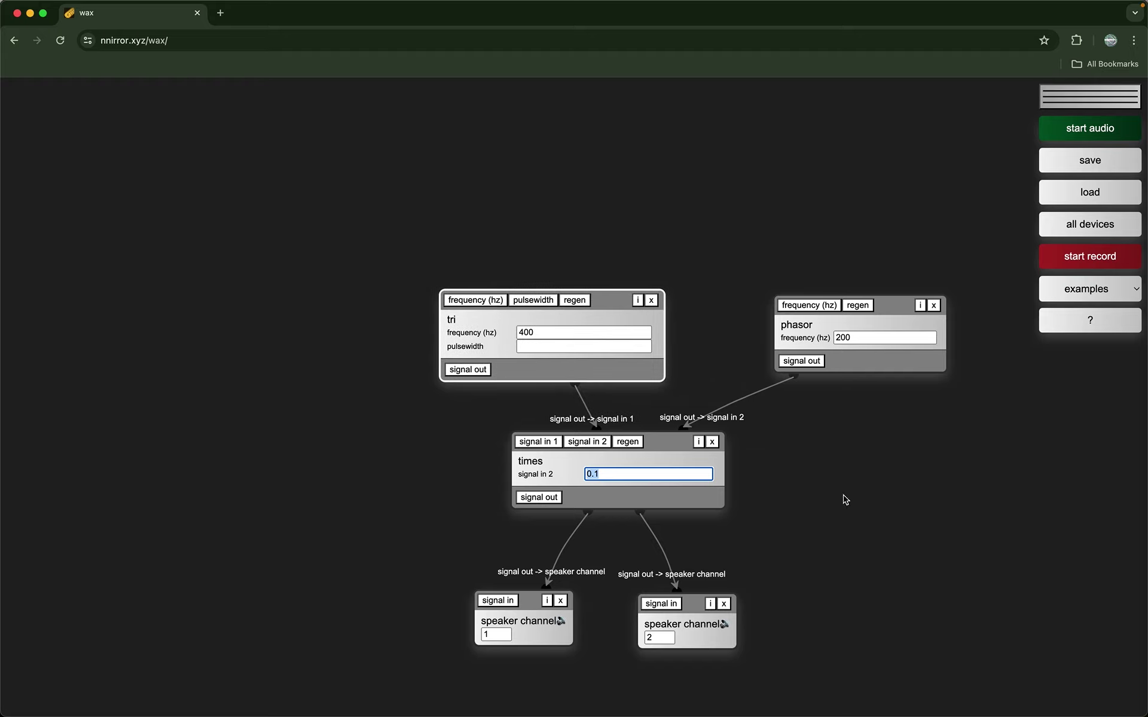
left_click(664, 474)
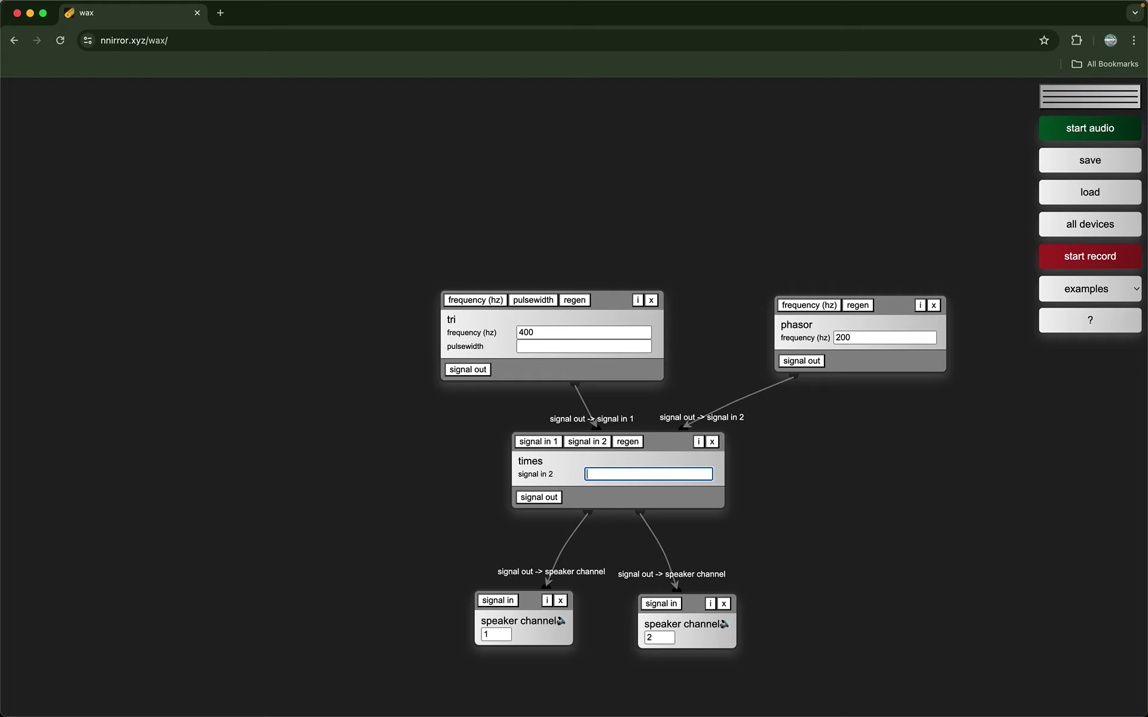
left_click(395, 468)
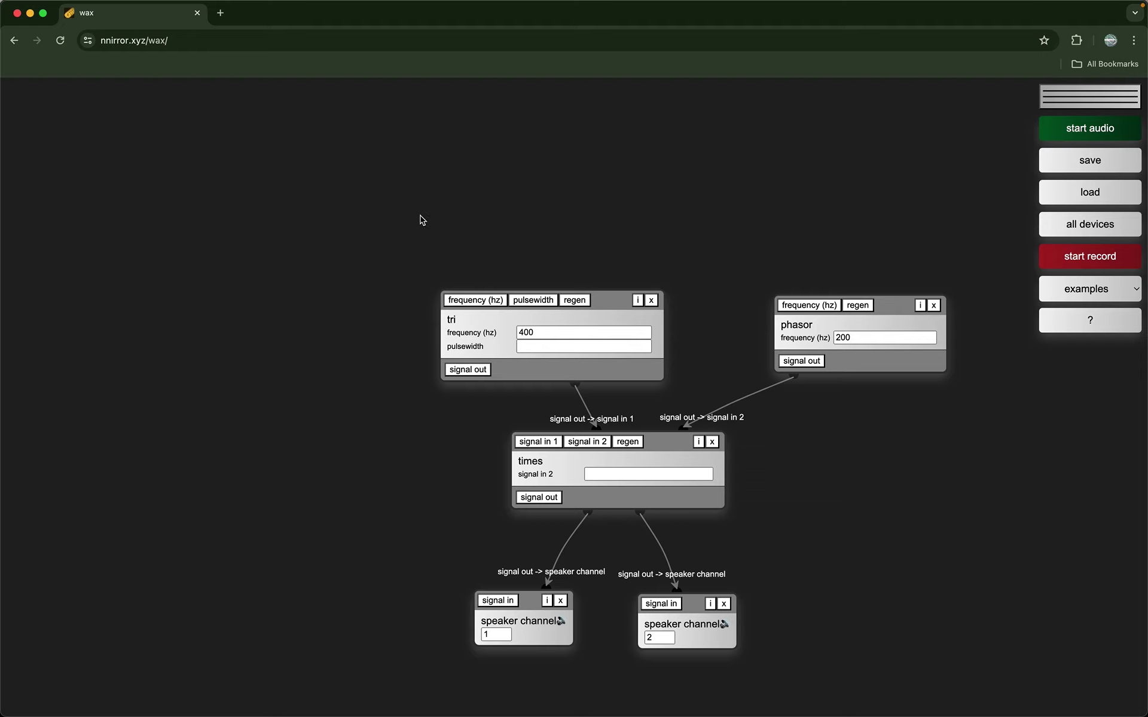
Delete the tri and phasor devices together as a selection, and remove the times device
left_click_drag(418, 216, 938, 418)
left_click(927, 414)
left_click_drag(406, 245, 937, 405)
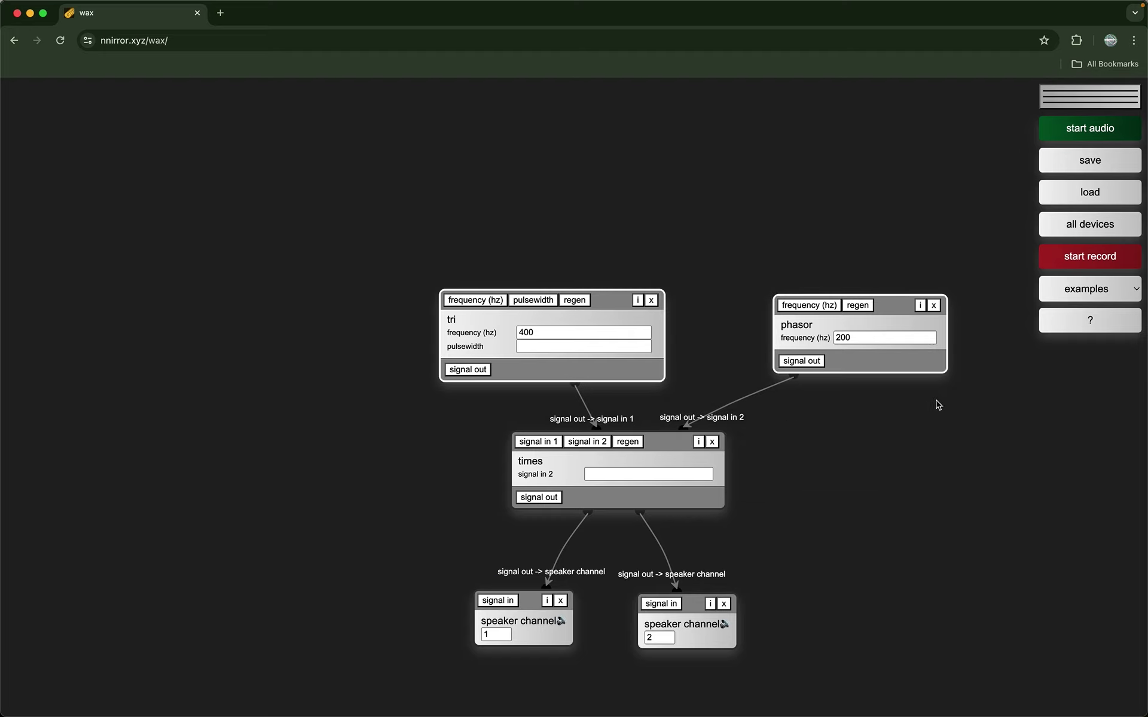
key("BackSpace")
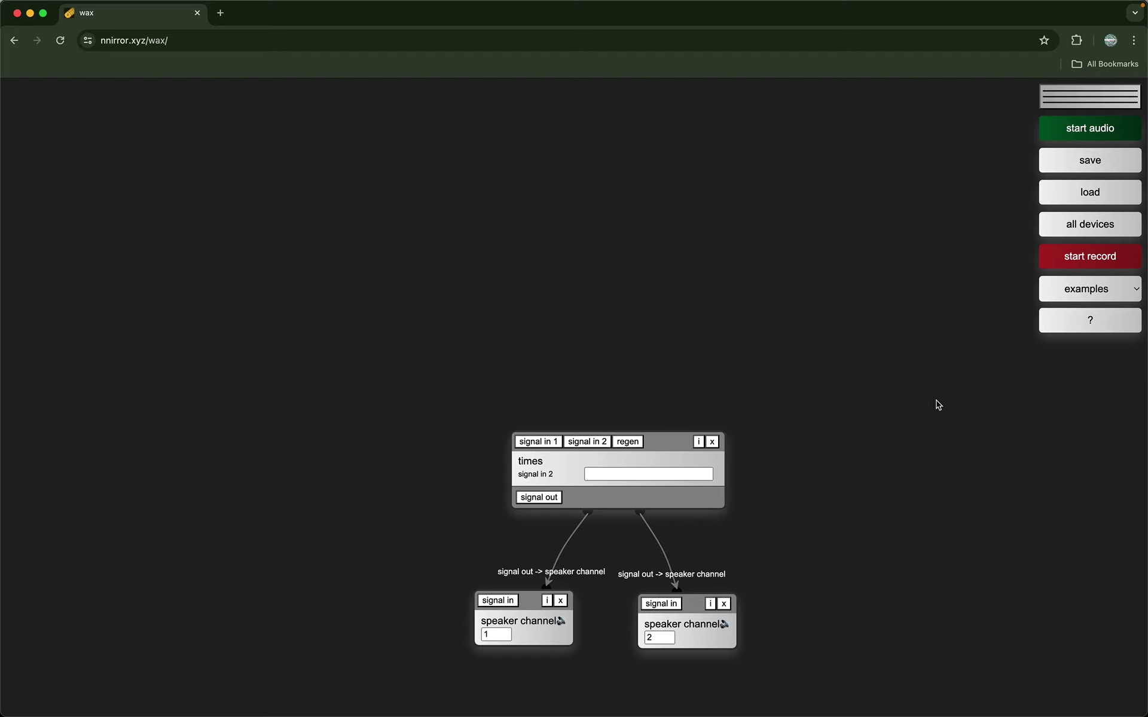
left_click(712, 442)
Add a noise device to the workspace above speaker channel 2
double_click(687, 428)
type("noise")
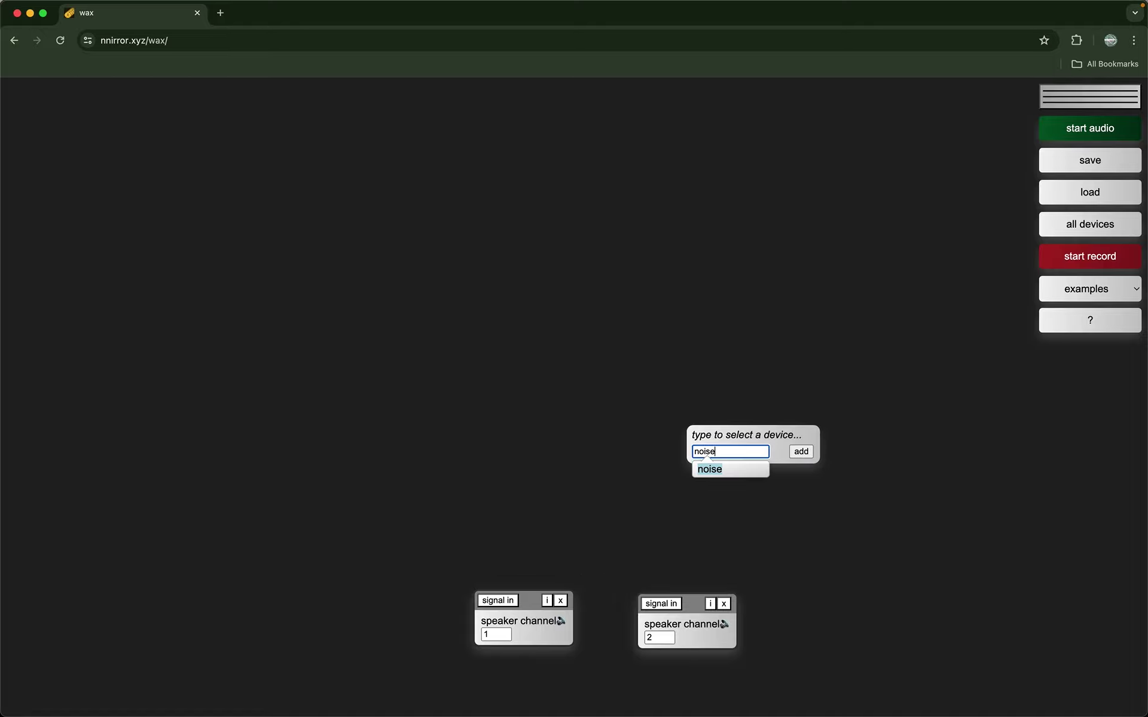
key("Return")
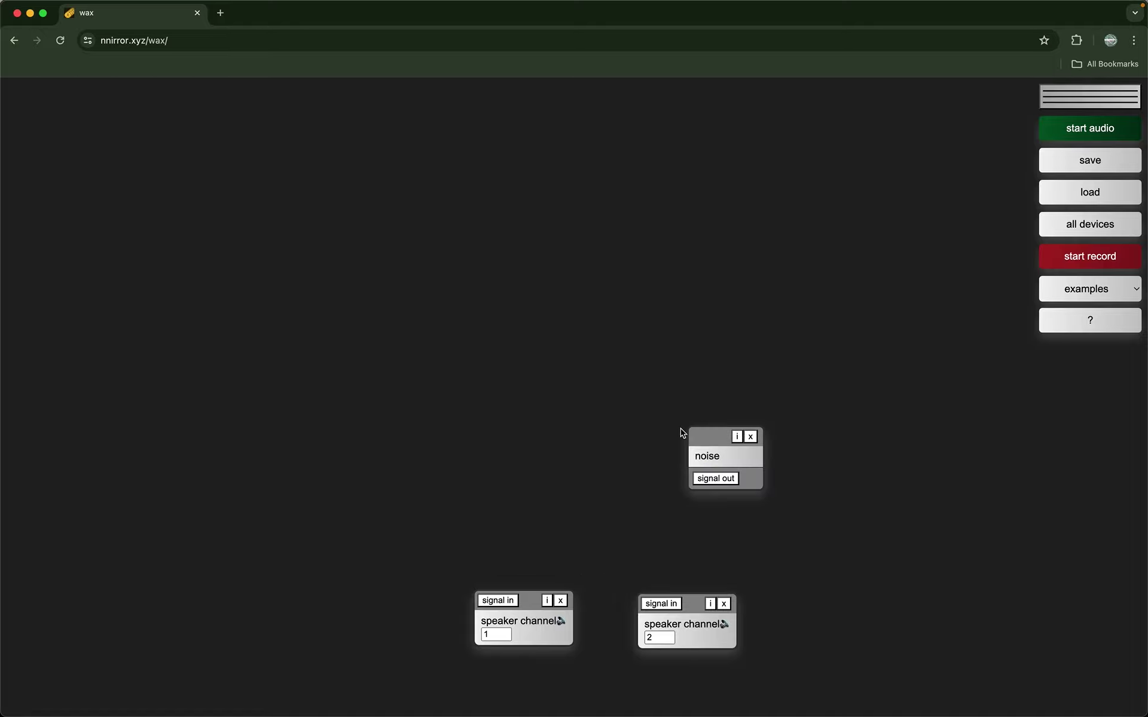
Open the noise device's documentation and highlight its description
left_click(737, 437)
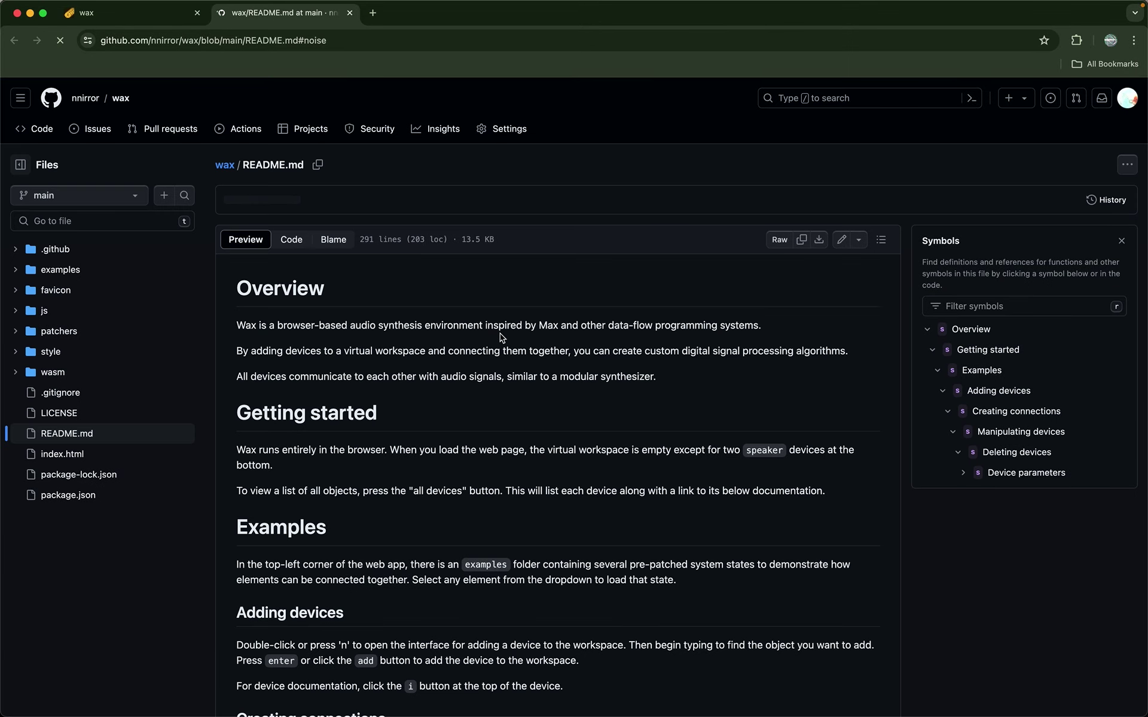
left_click_drag(353, 200, 458, 201)
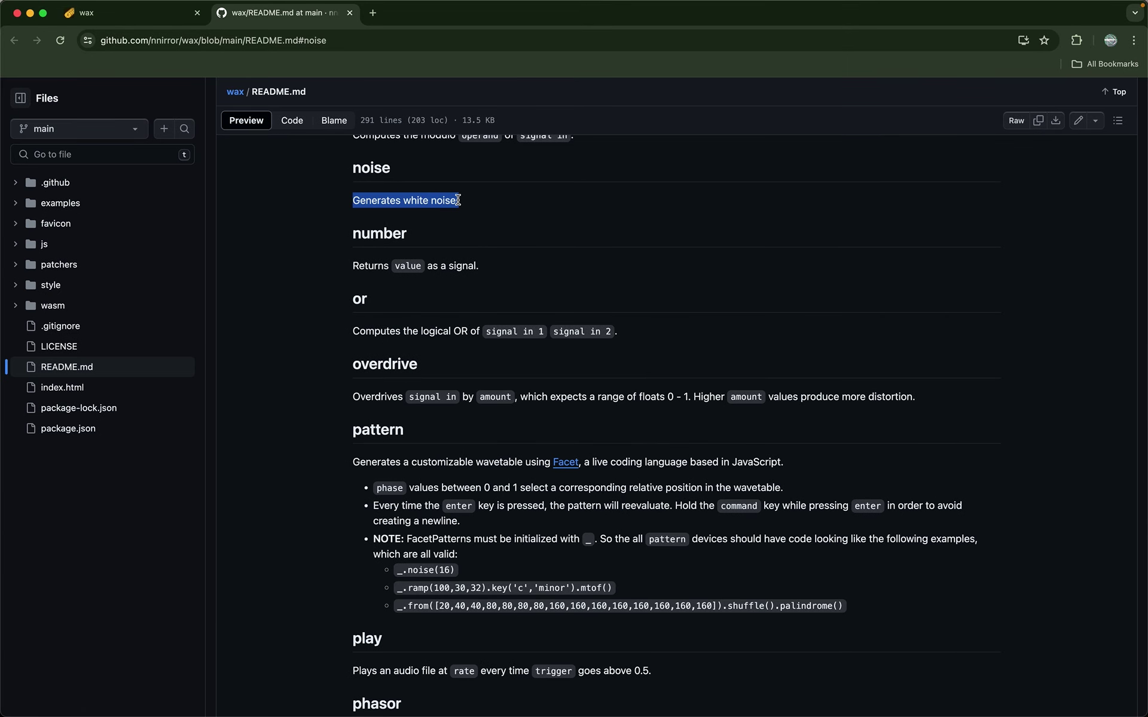
Switch back to the wax workspace and delete the noise device
key("ctrl+shift+Tab")
left_click_drag(721, 456, 632, 405)
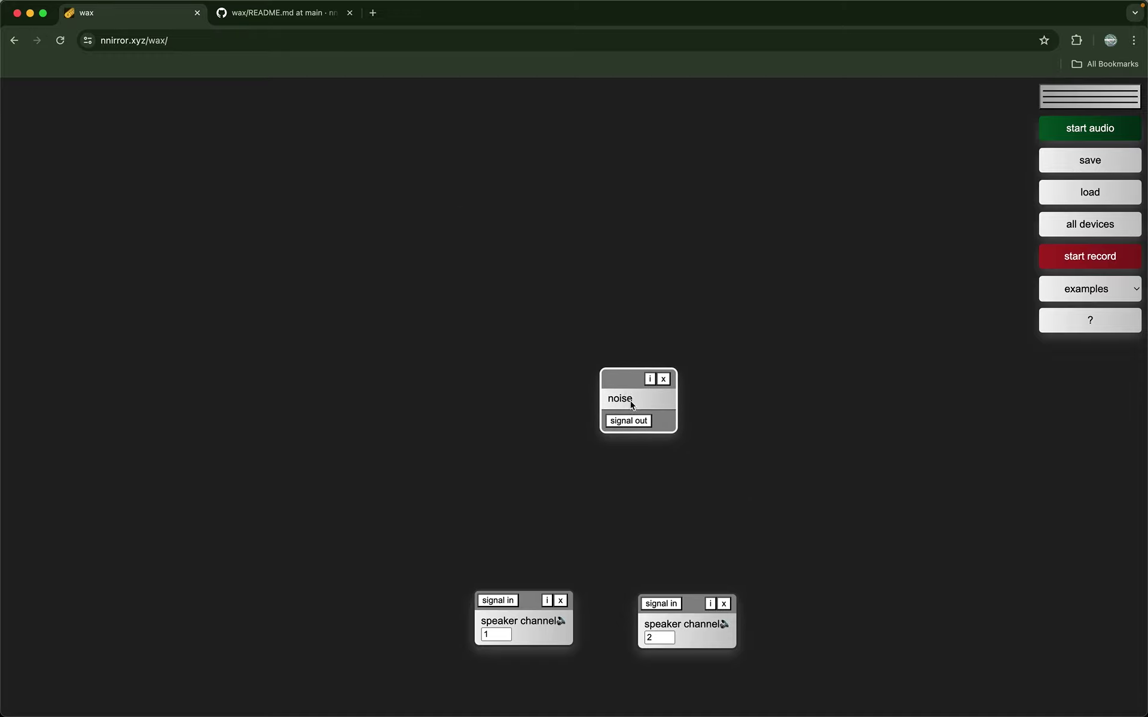
key("BackSpace")
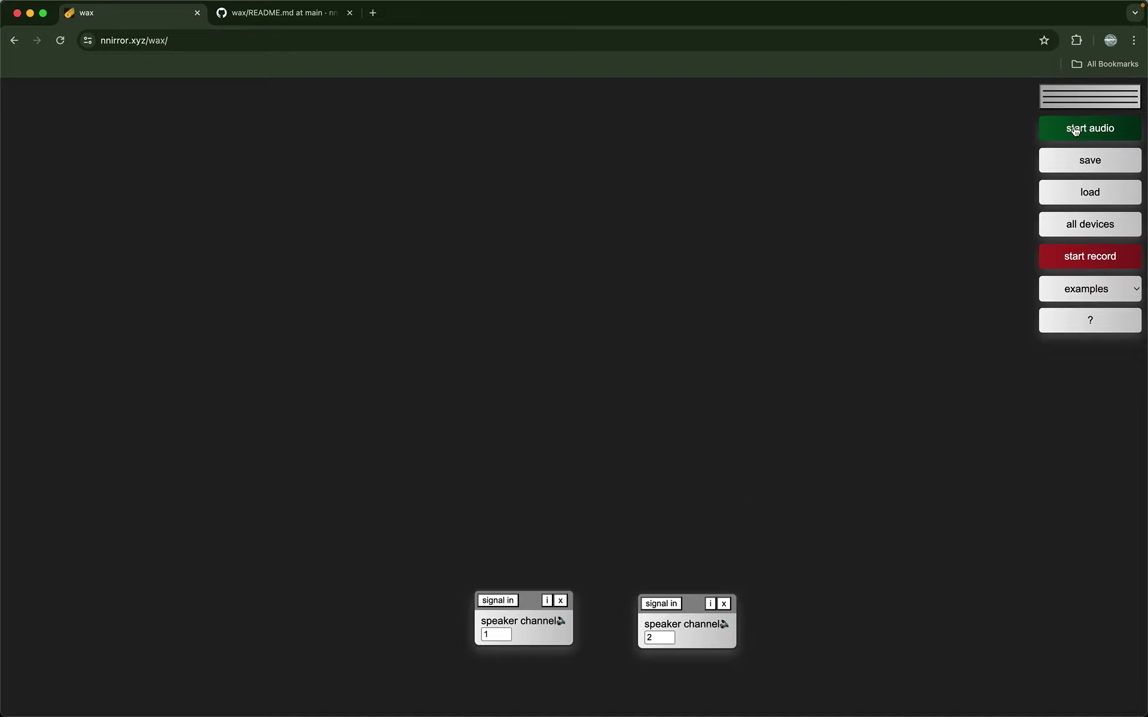
left_click(1076, 102)
left_click(1076, 102)
double_click(1076, 102)
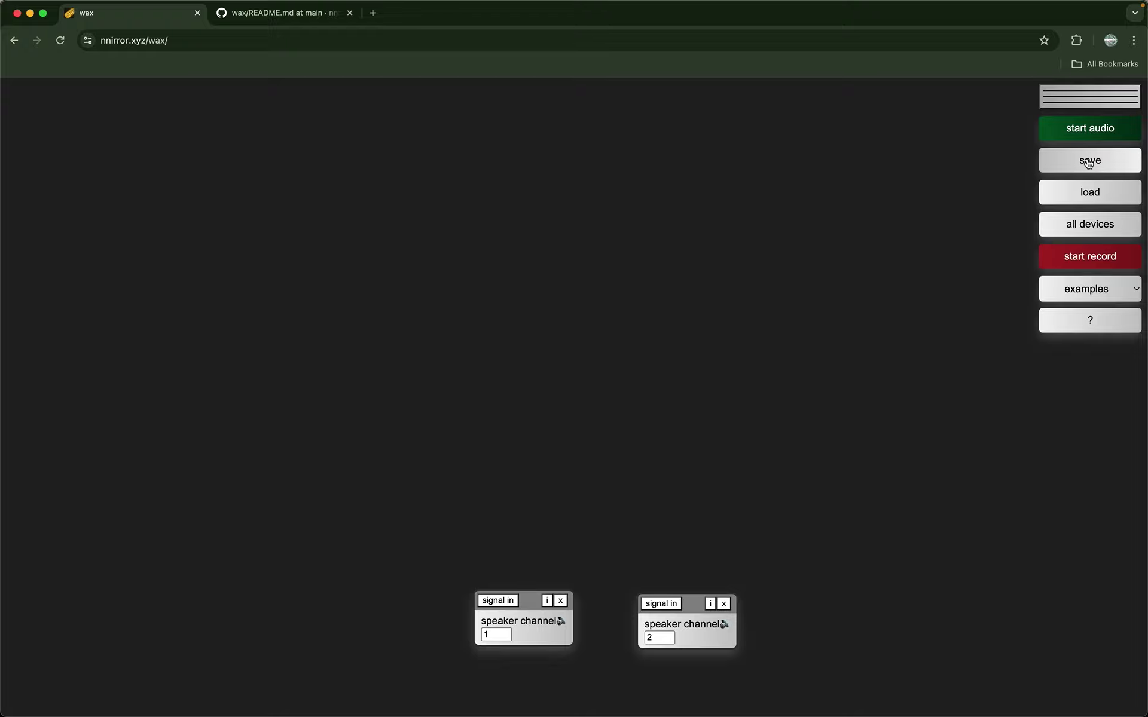
Add a new noise device in the empty area well above the speaker channels
double_click(687, 285)
type("noise")
key("Return")
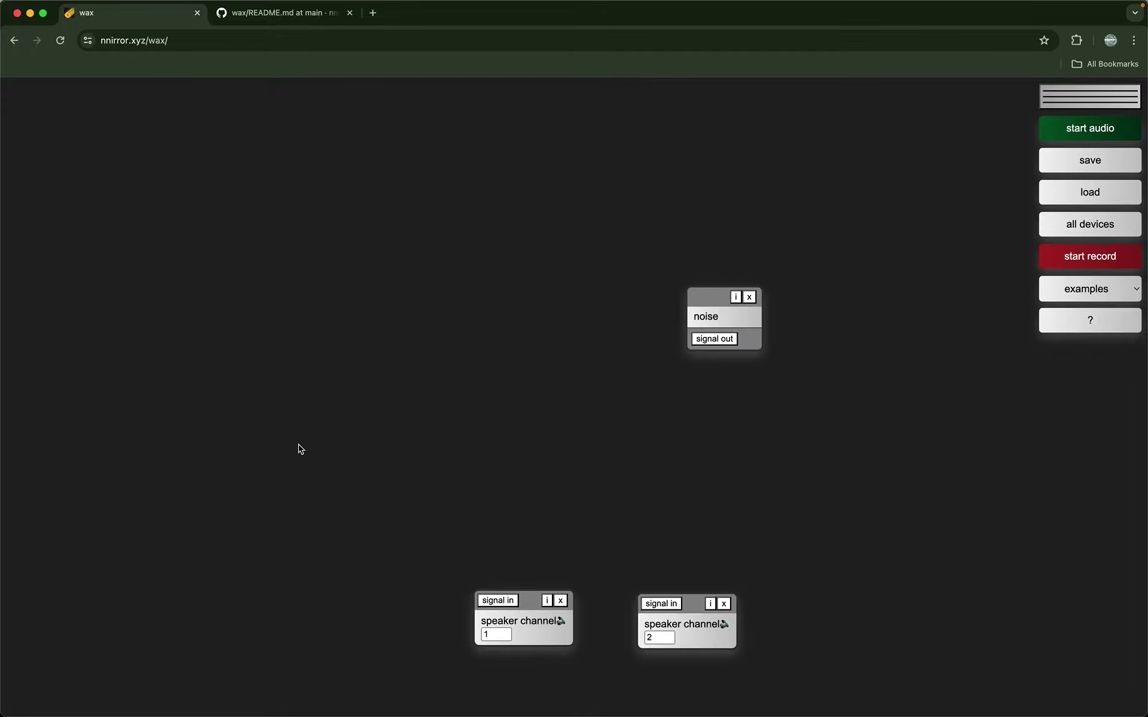
Add a cycle device in the empty area above speaker channel 1 and set its frequency to 220 Hz
double_click(313, 393)
type("cycle")
key("Return")
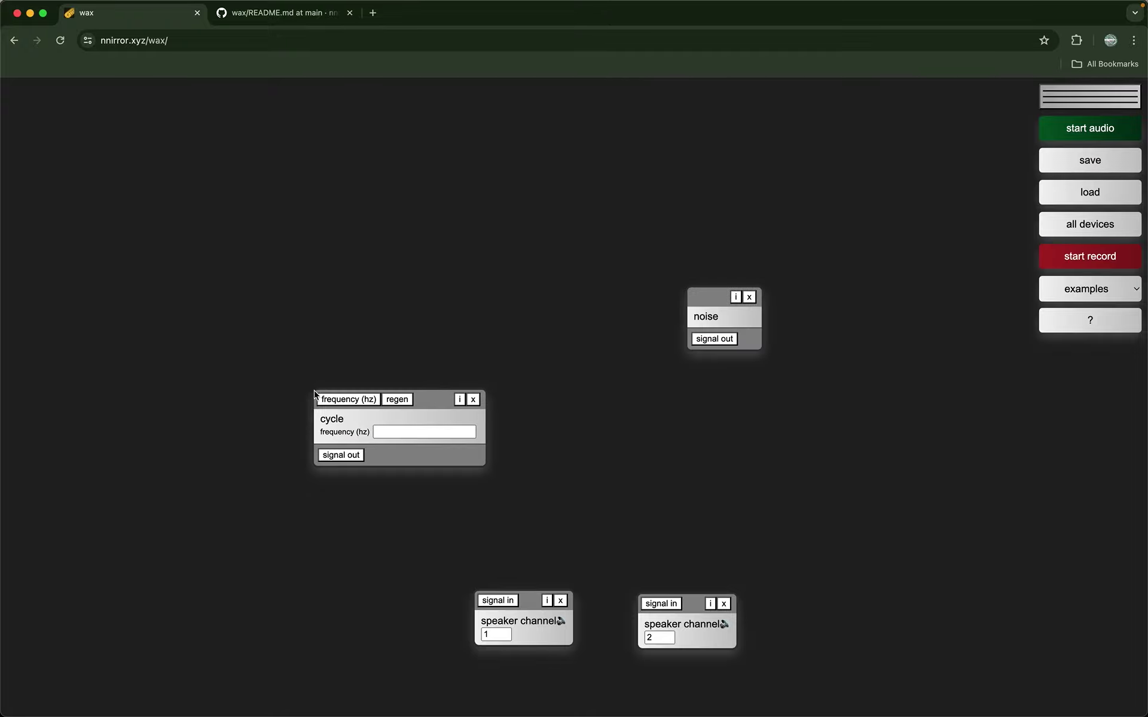
left_click(387, 433)
type("220")
Save the system state as test.zip and load that file back into the workspace
left_click(1064, 160)
key("Left")
key("shift+alt+Right")
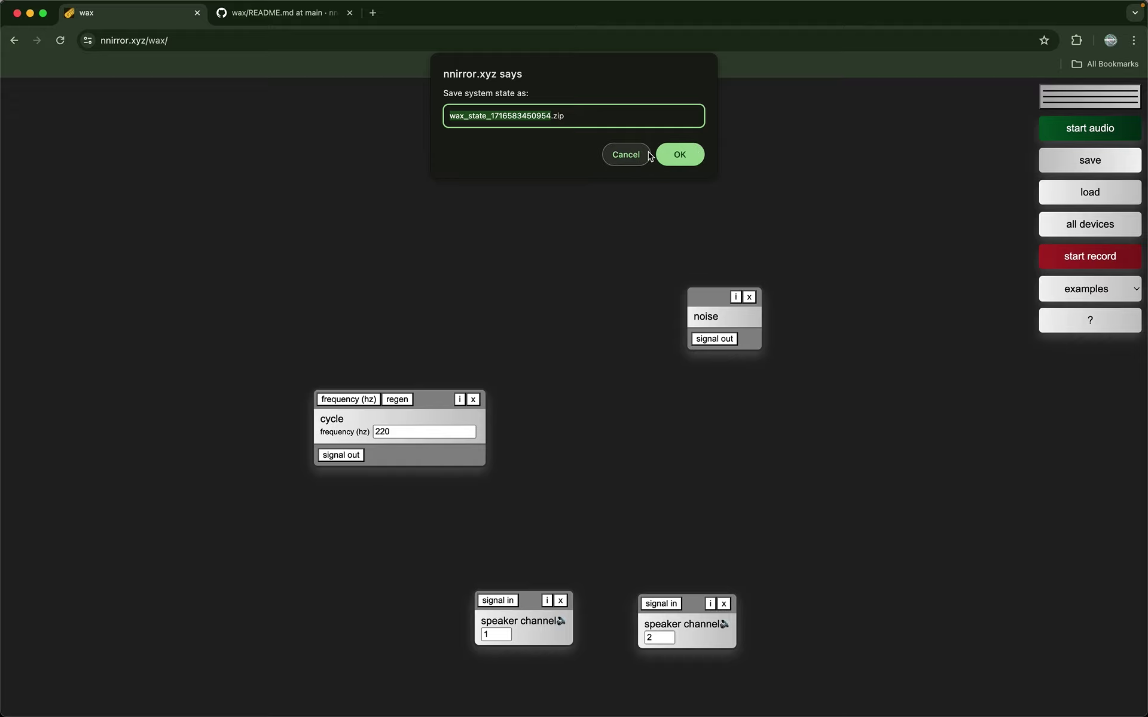
type("test")
left_click(673, 155)
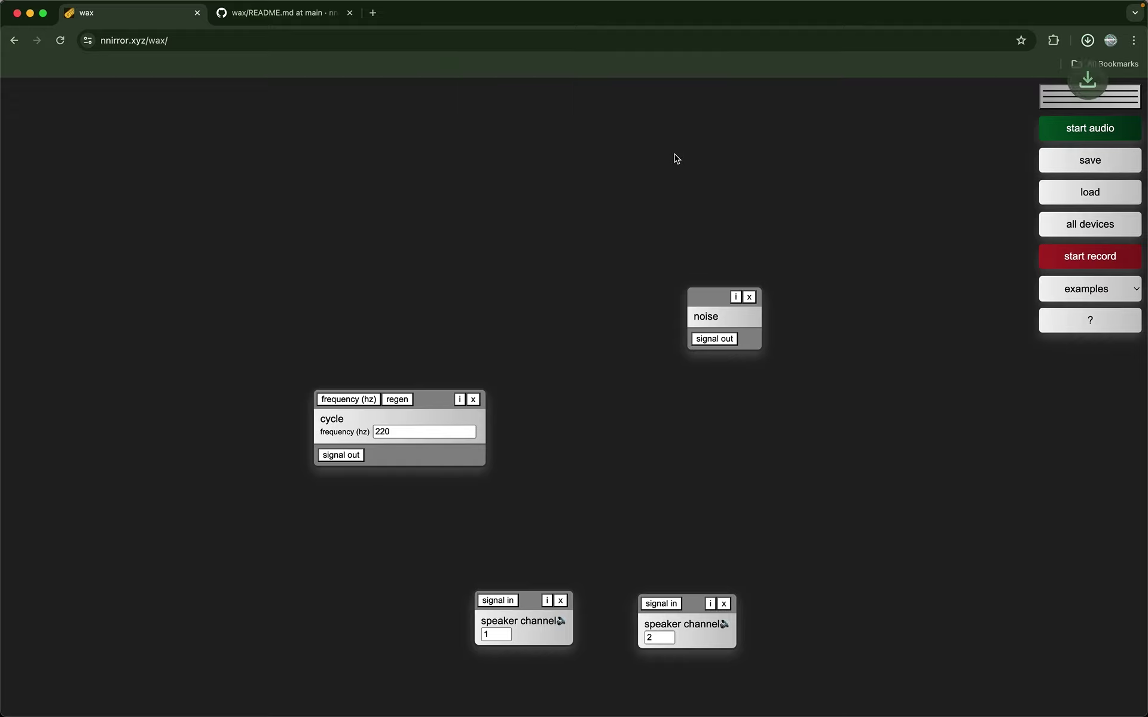
left_click(1089, 192)
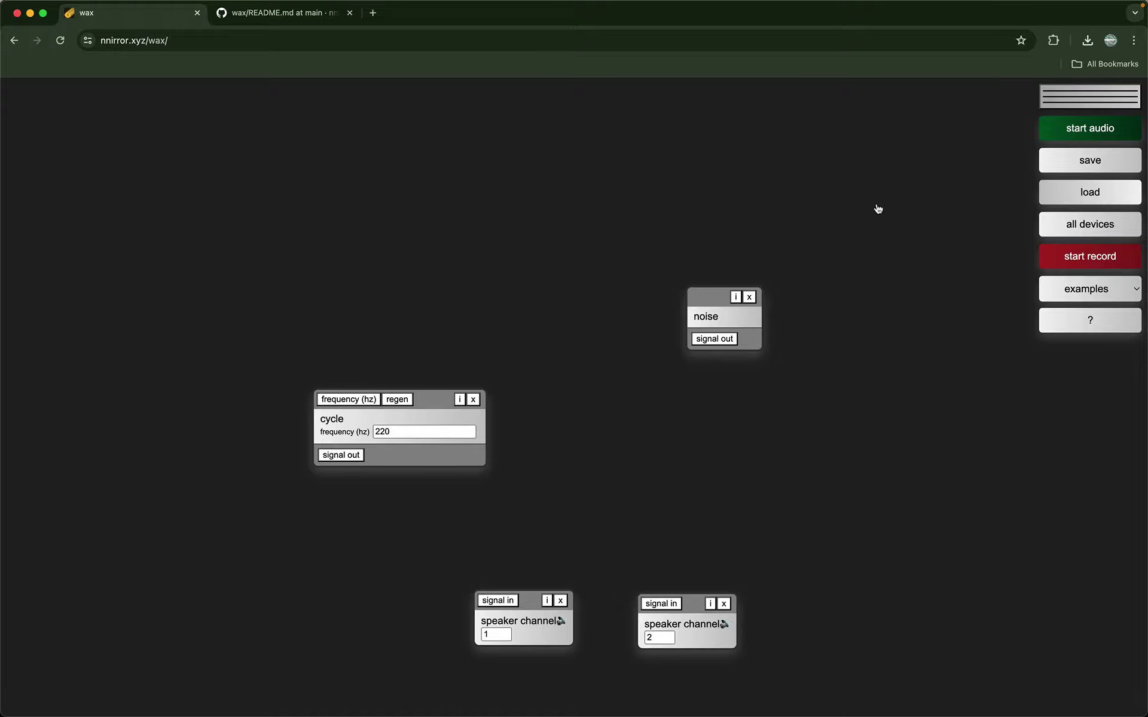
double_click(458, 288)
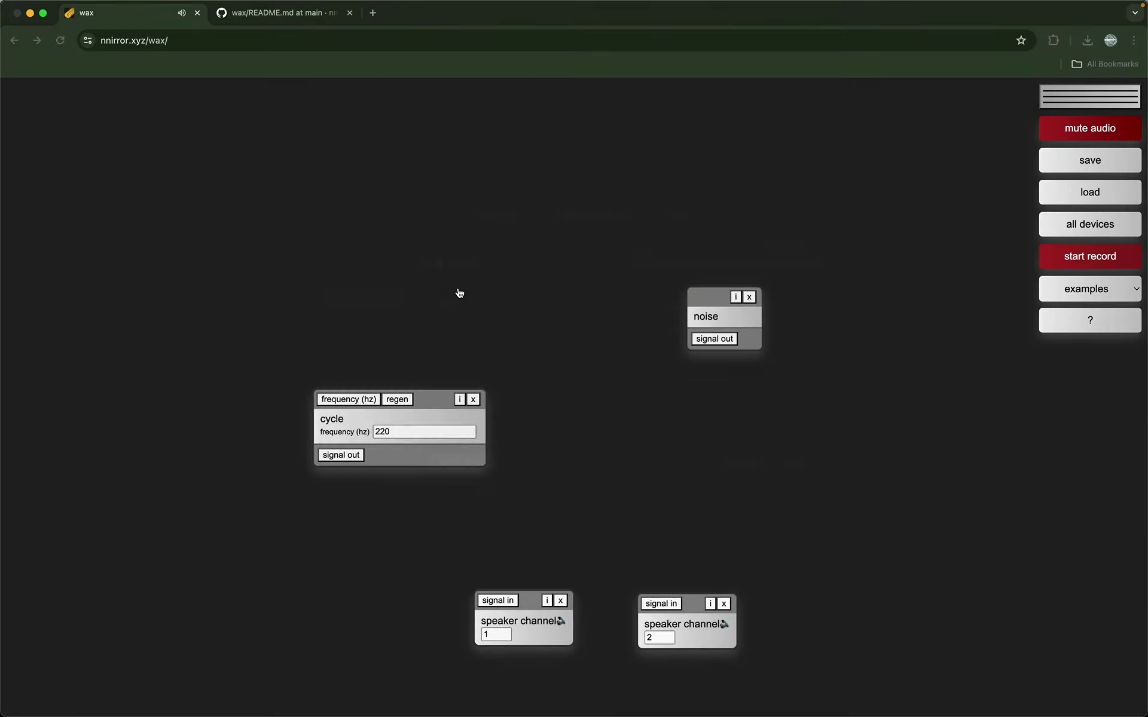
Delete every device in the workspace and restore them by loading the saved test.zip
left_click_drag(315, 273, 795, 672)
key("BackSpace")
left_click(1089, 192)
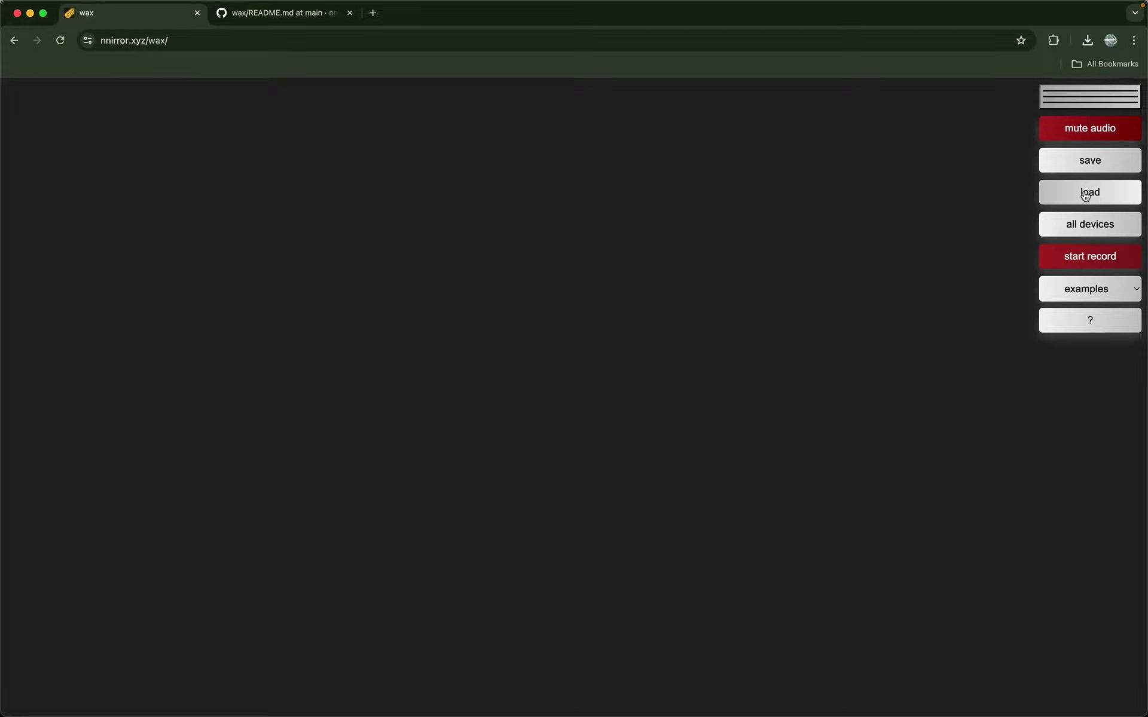
double_click(457, 288)
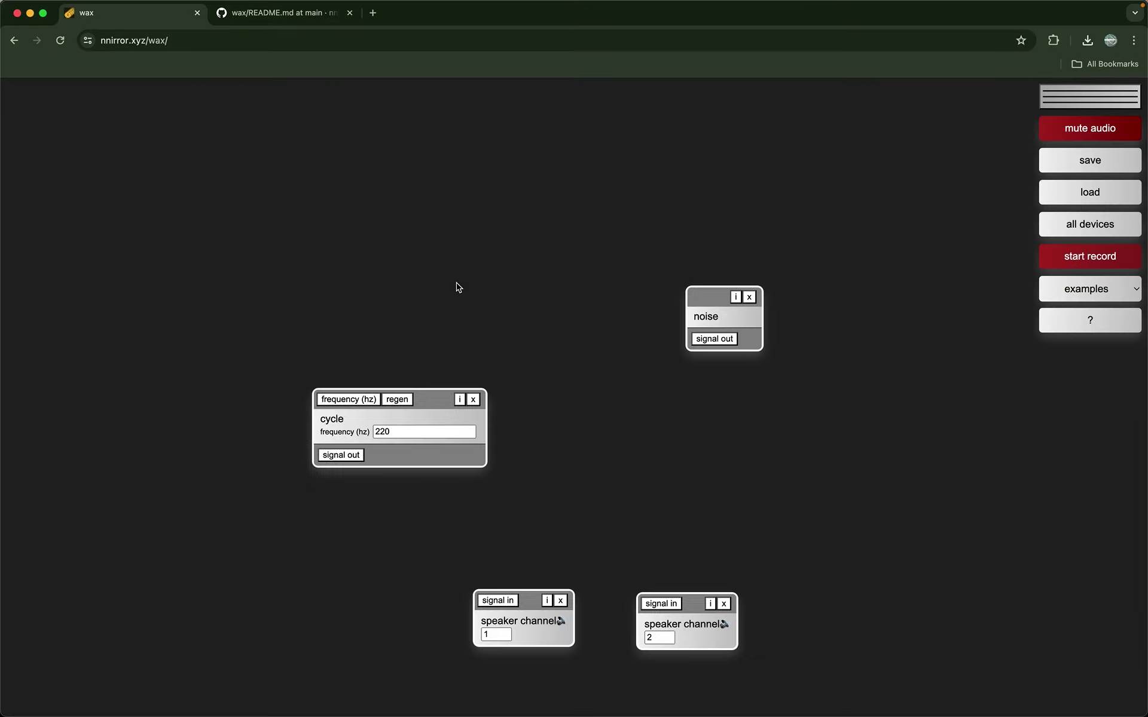
Add a wave device in the empty area above the cycle device
double_click(332, 246)
type("wave")
key("Return")
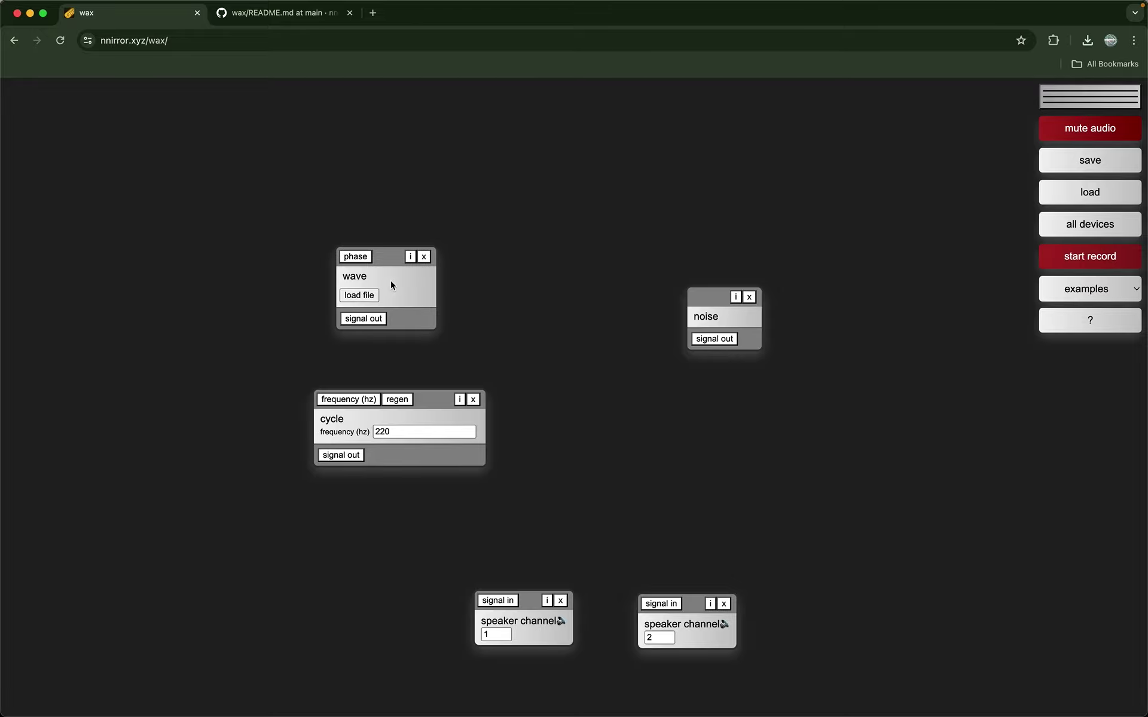
Load break.wav from the samples folder inside facet into the wave device
left_click_drag(391, 285, 542, 248)
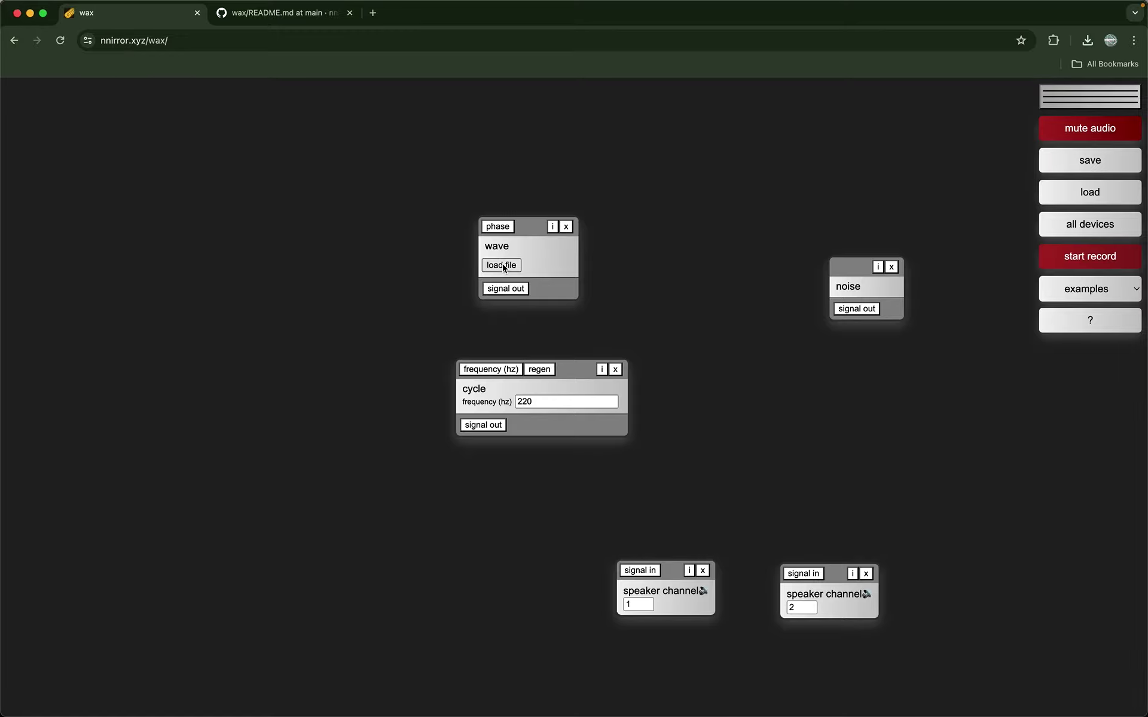
left_click(503, 265)
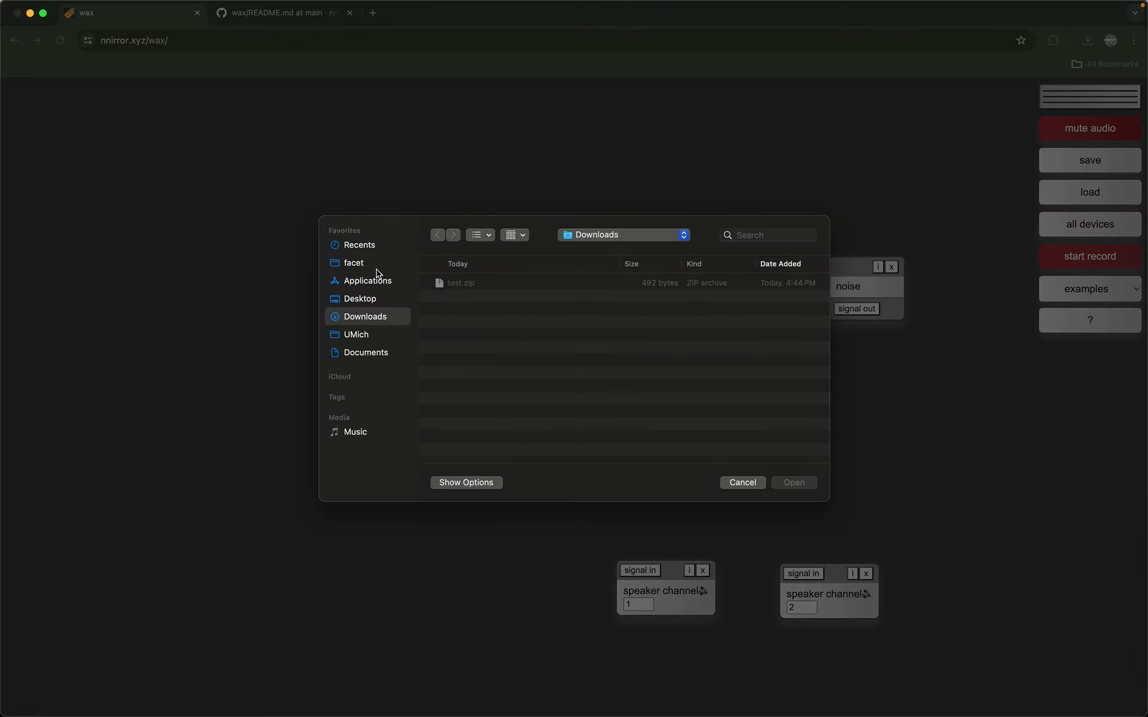
left_click(353, 263)
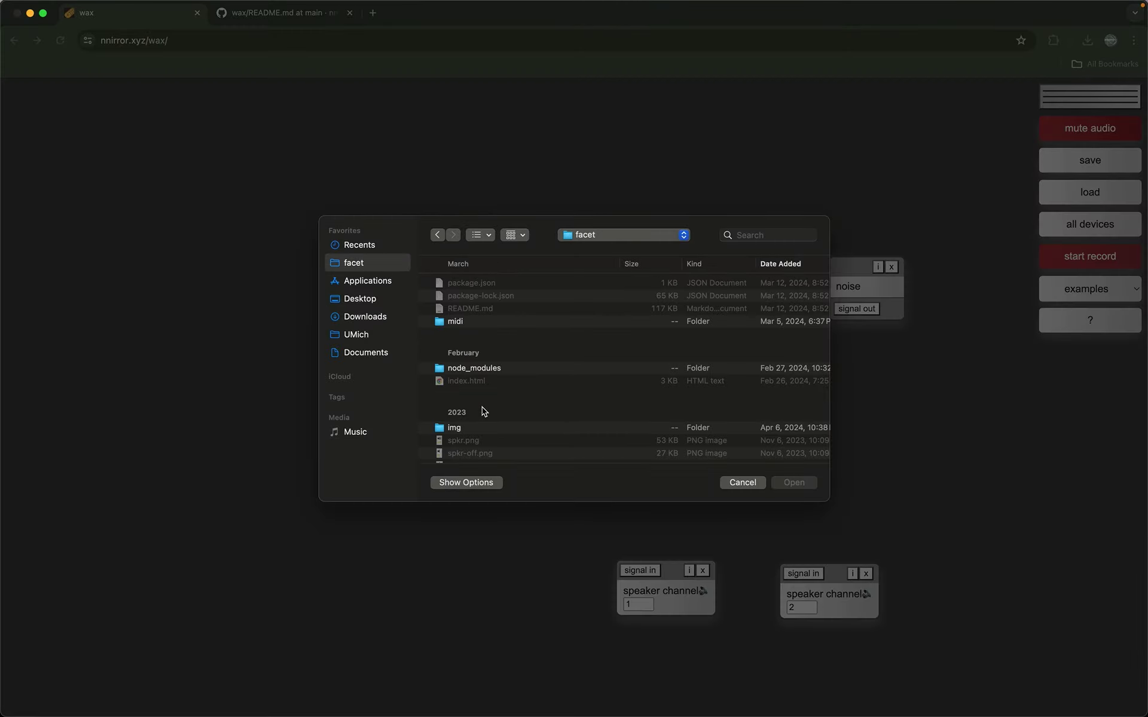
scroll(482, 407, "down", 5)
type("s")
key("Return")
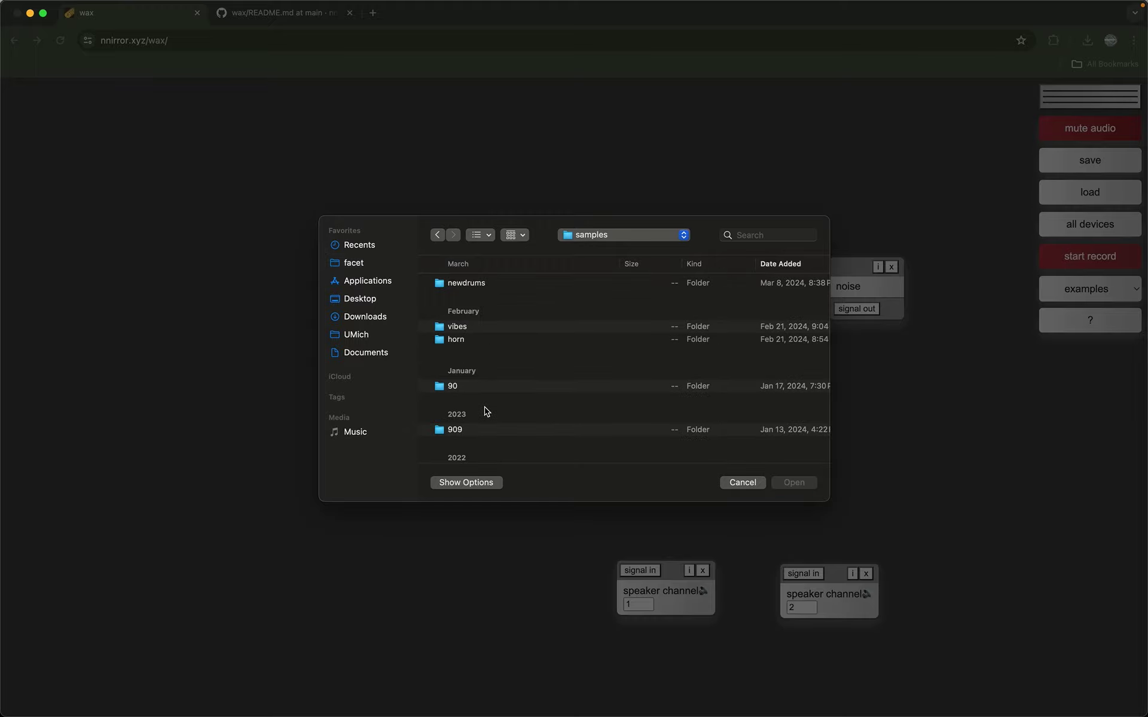
scroll(482, 408, "down", 5)
type("b")
key("Return")
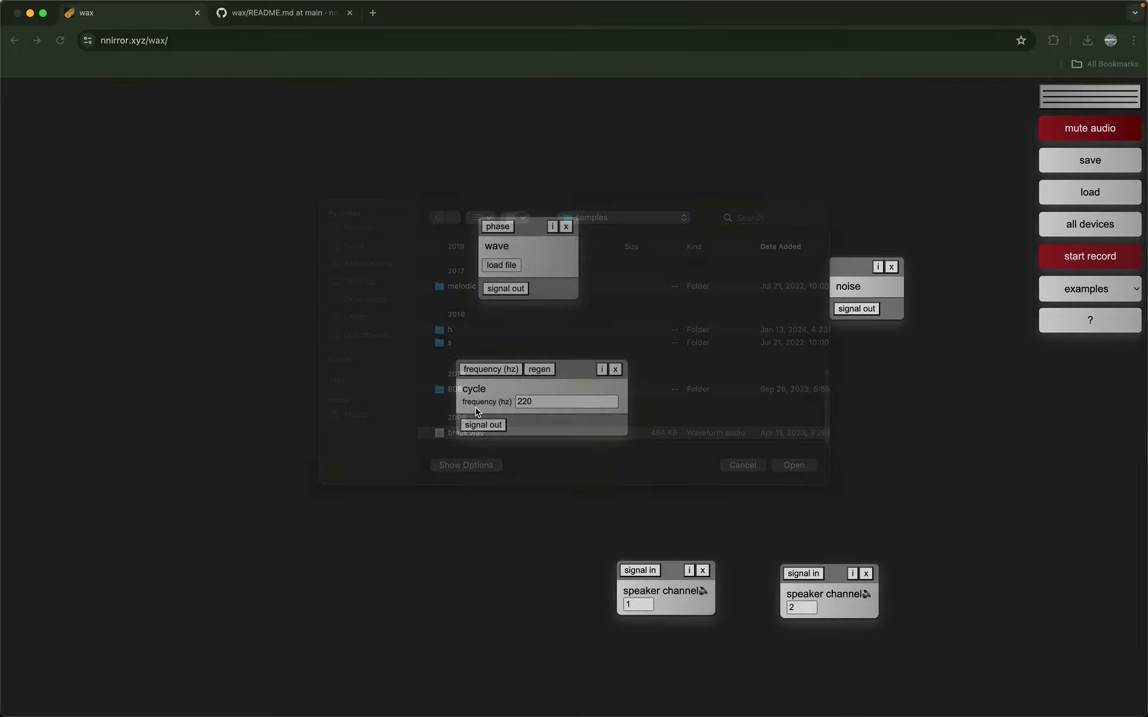
Delete the cycle and noise devices and move the wave device down closer to the speaker channels
left_click(570, 388)
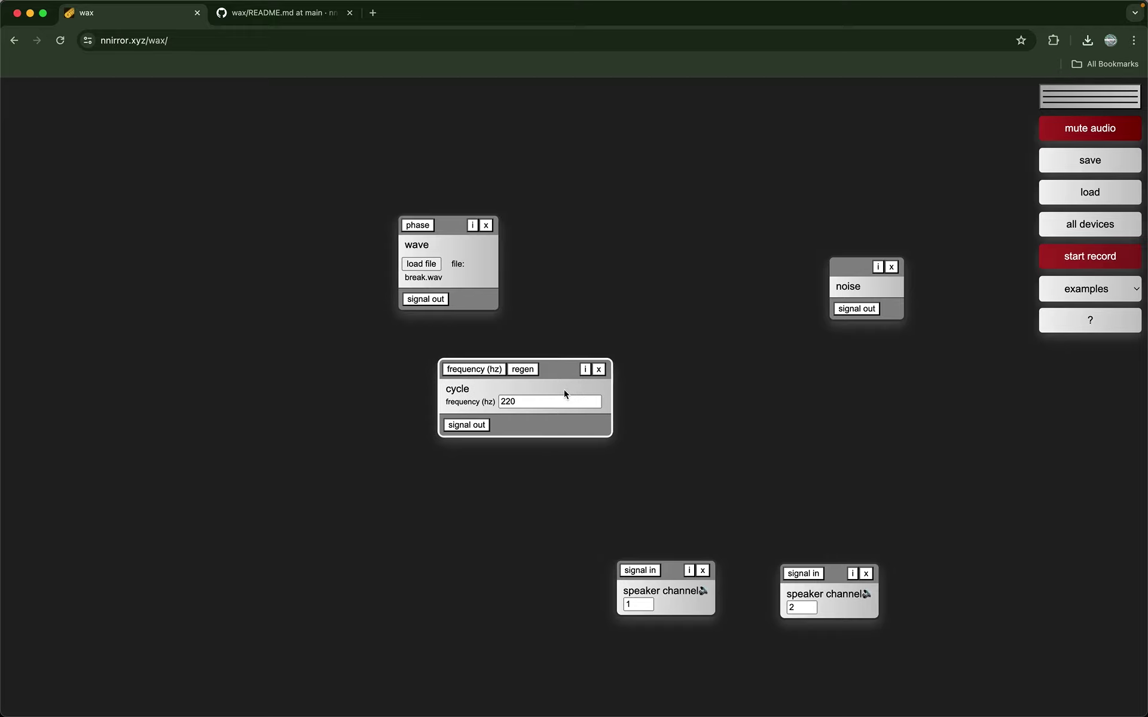
left_click(578, 370)
left_click_drag(491, 284, 490, 405)
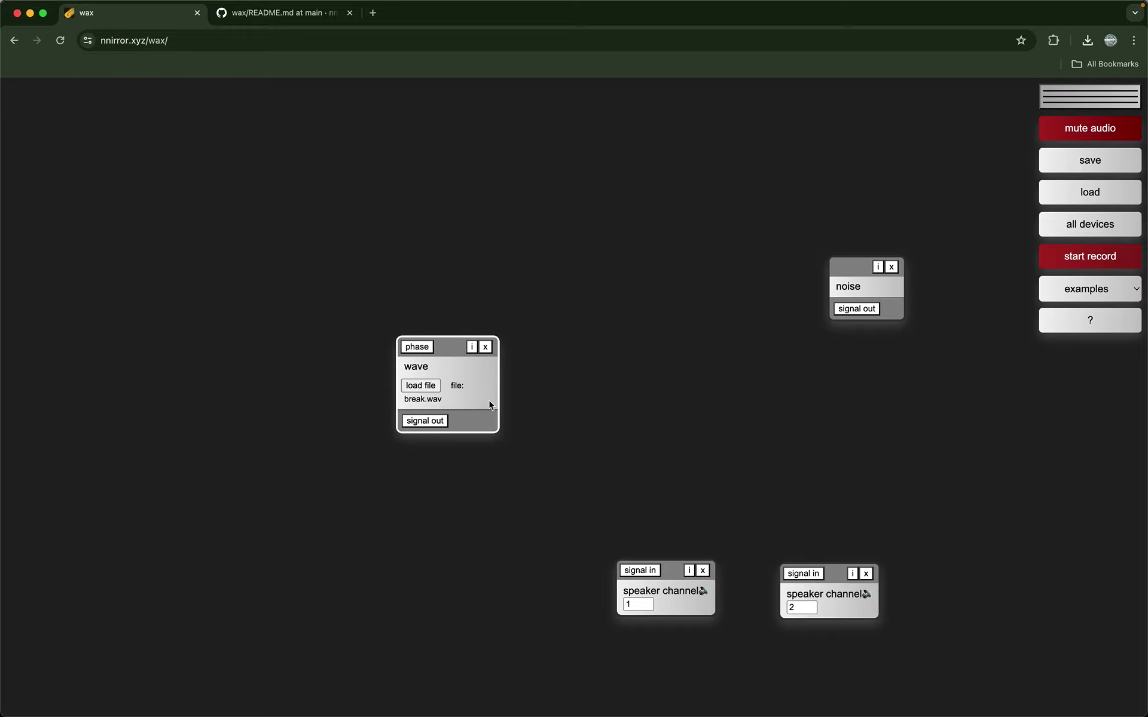
left_click_drag(878, 292, 568, 293)
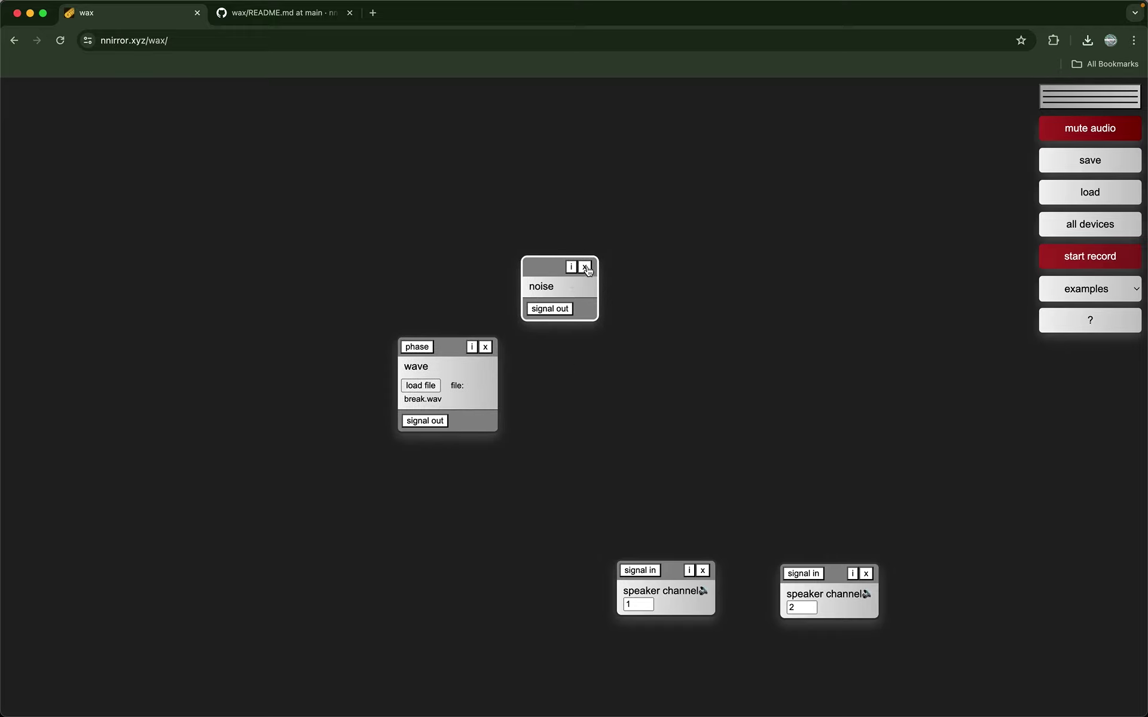
left_click(584, 267)
Add a phasor device above the wave device and set its frequency to 1 Hz
double_click(433, 210)
type("phasor")
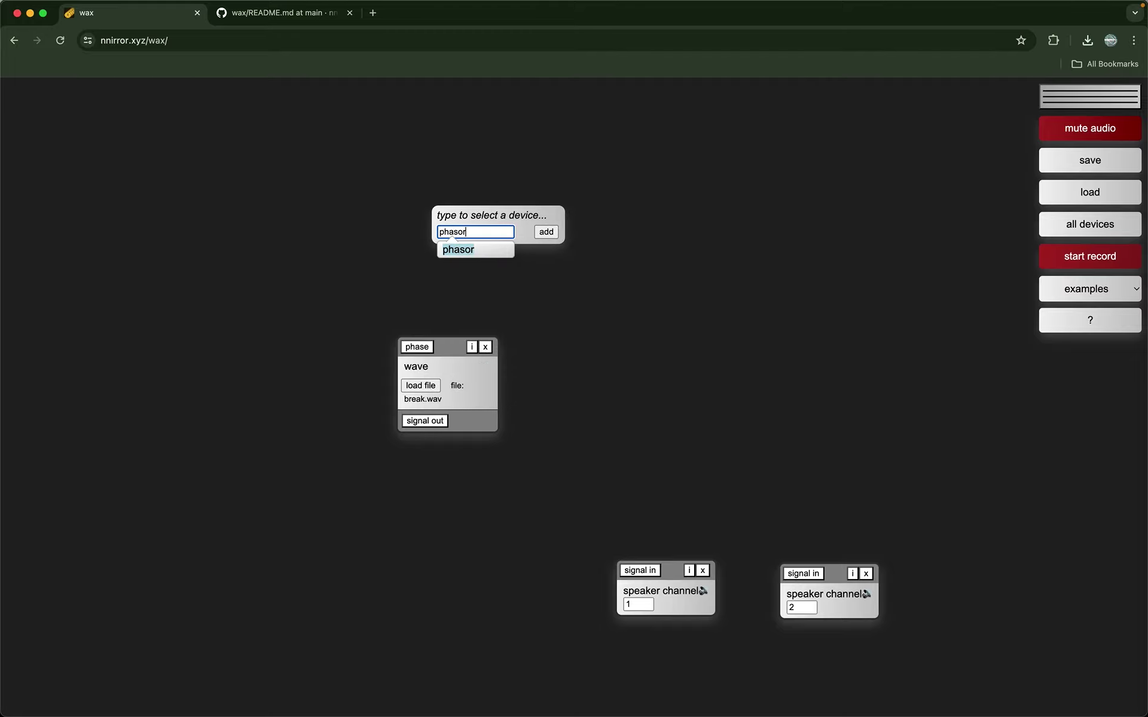
key("Return")
left_click(519, 255)
type("1")
Connect the phasor's signal out to the wave's phase input, and the wave's signal out to speaker channels 1 and 2
left_click(460, 274)
left_click(417, 347)
left_click(466, 413)
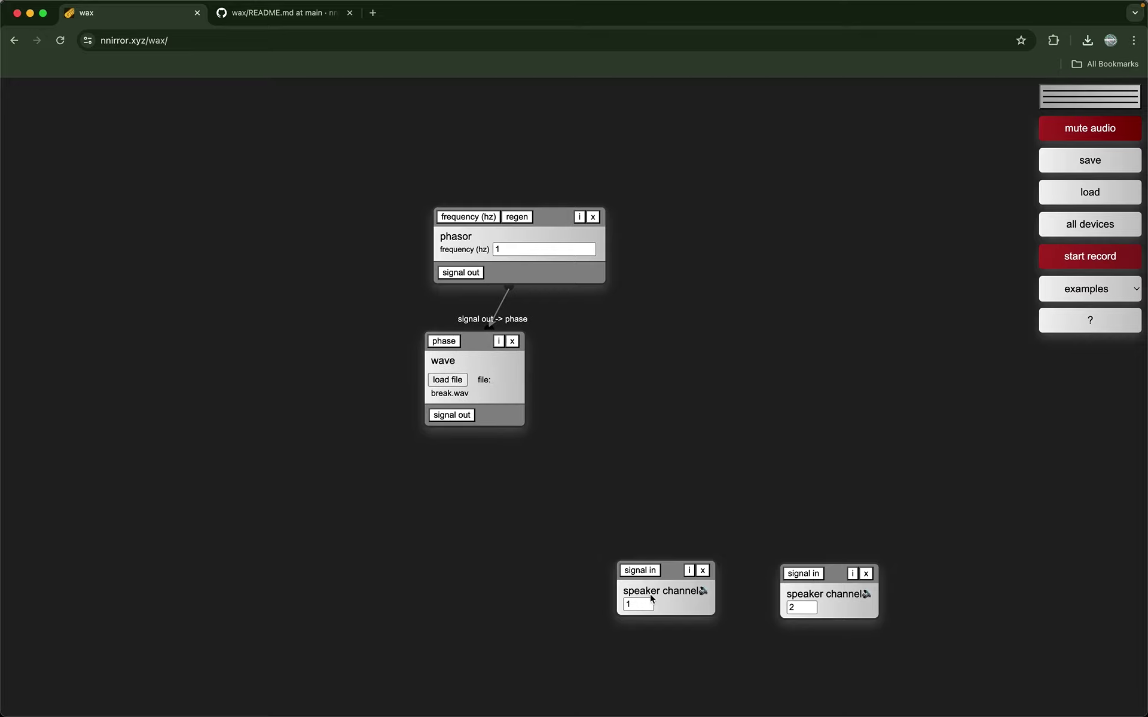
left_click(640, 571)
left_click(800, 574)
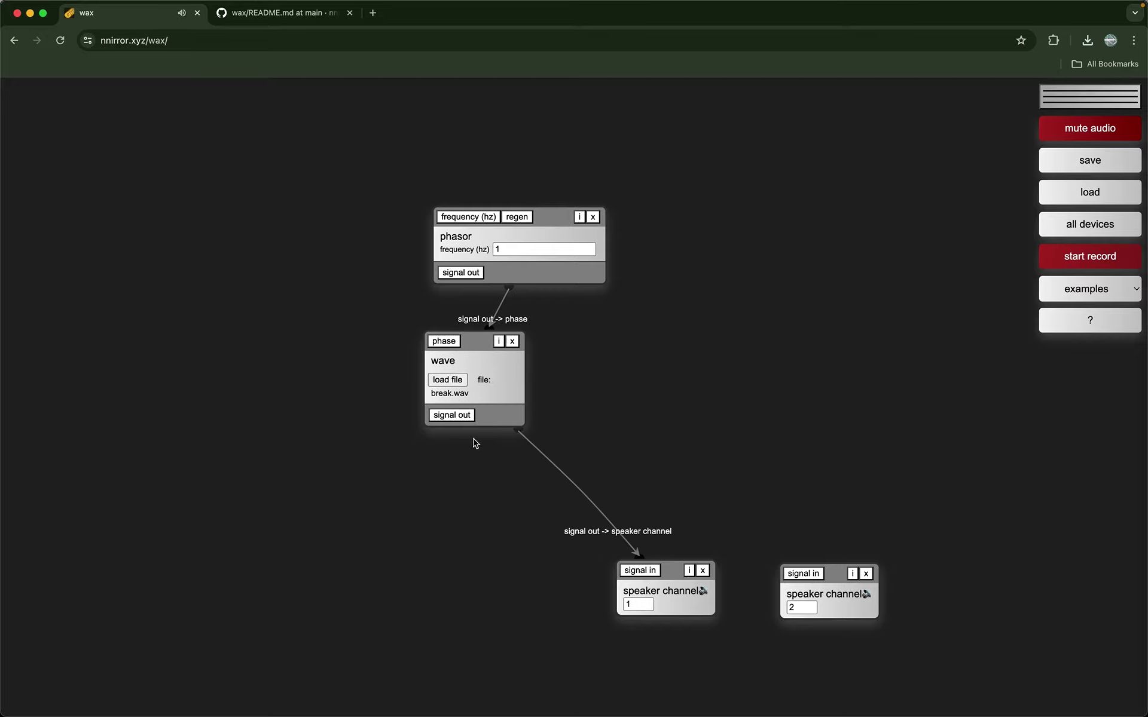
left_click(464, 415)
Try a phasor frequency of 0.5 Hz, settle on 0.25 Hz, and mute the audio
left_click(509, 249)
key("BackSpace")
type("0.5")
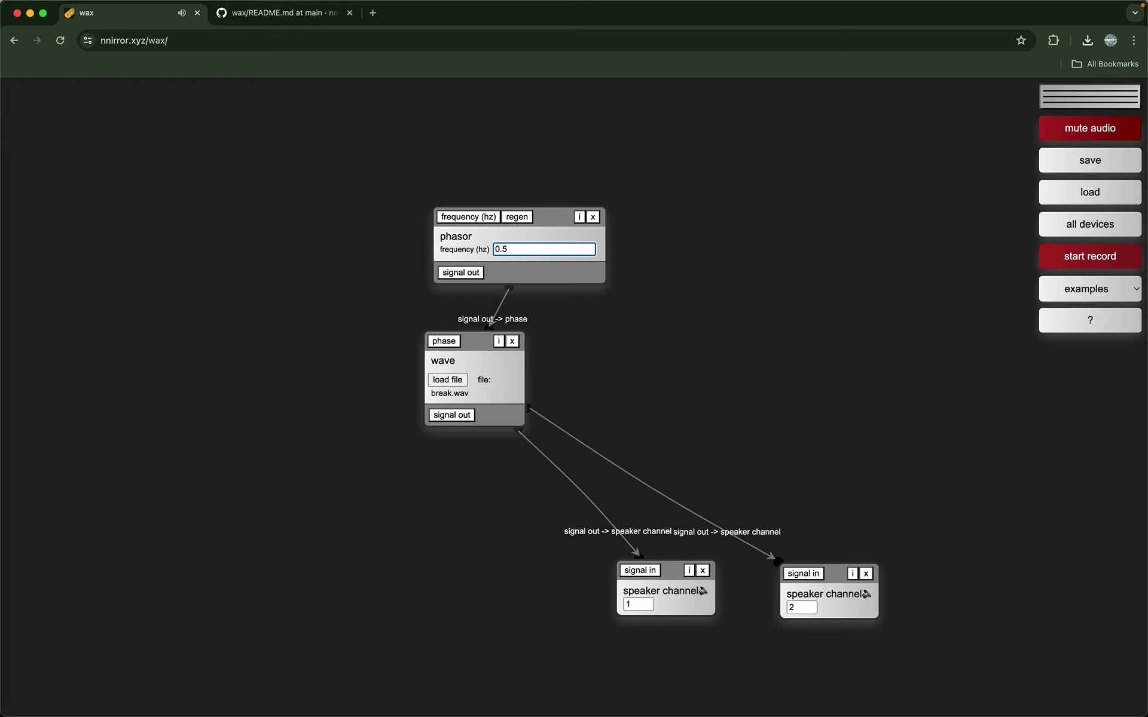
type("20")
key("BackSpace")
key("BackSpace")
left_click(1113, 129)
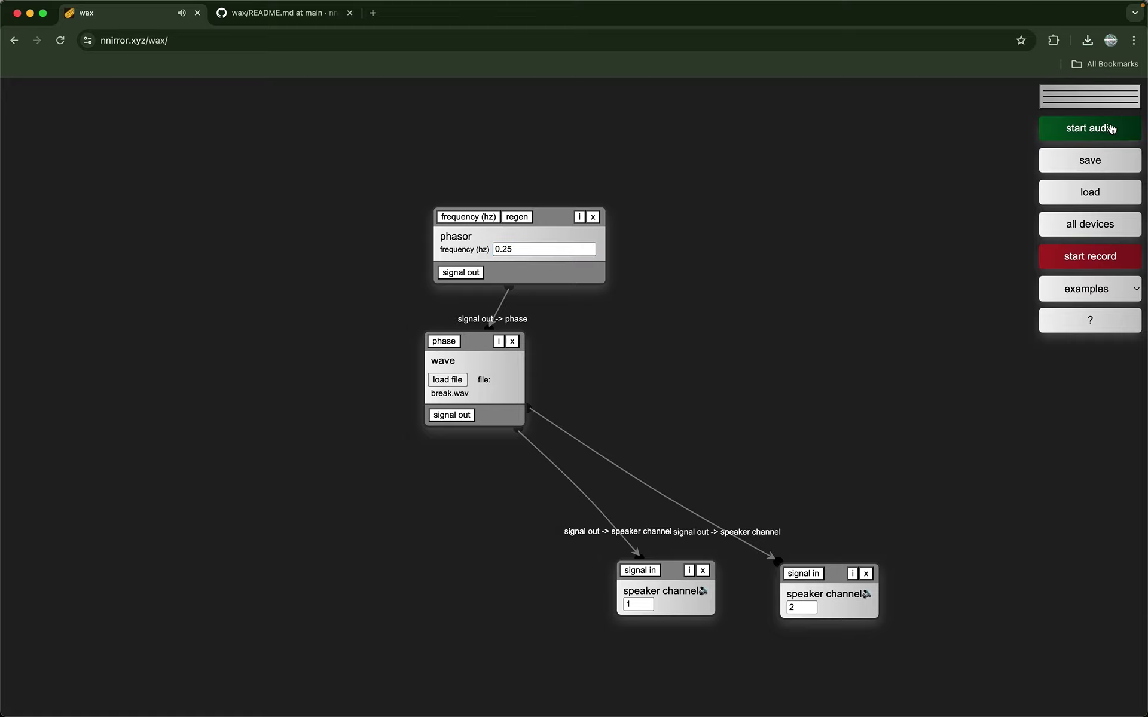
Save the system state with its audio file as test audio.zip
left_click(1090, 163)
type("test_sanitize")
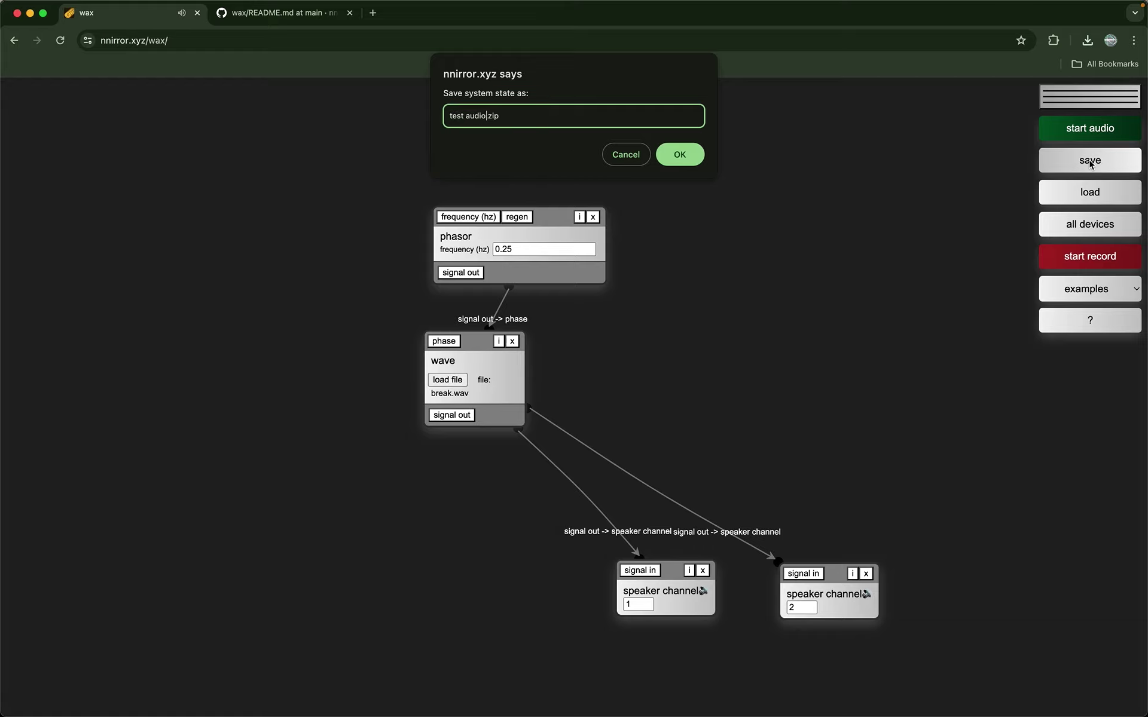
key("Return")
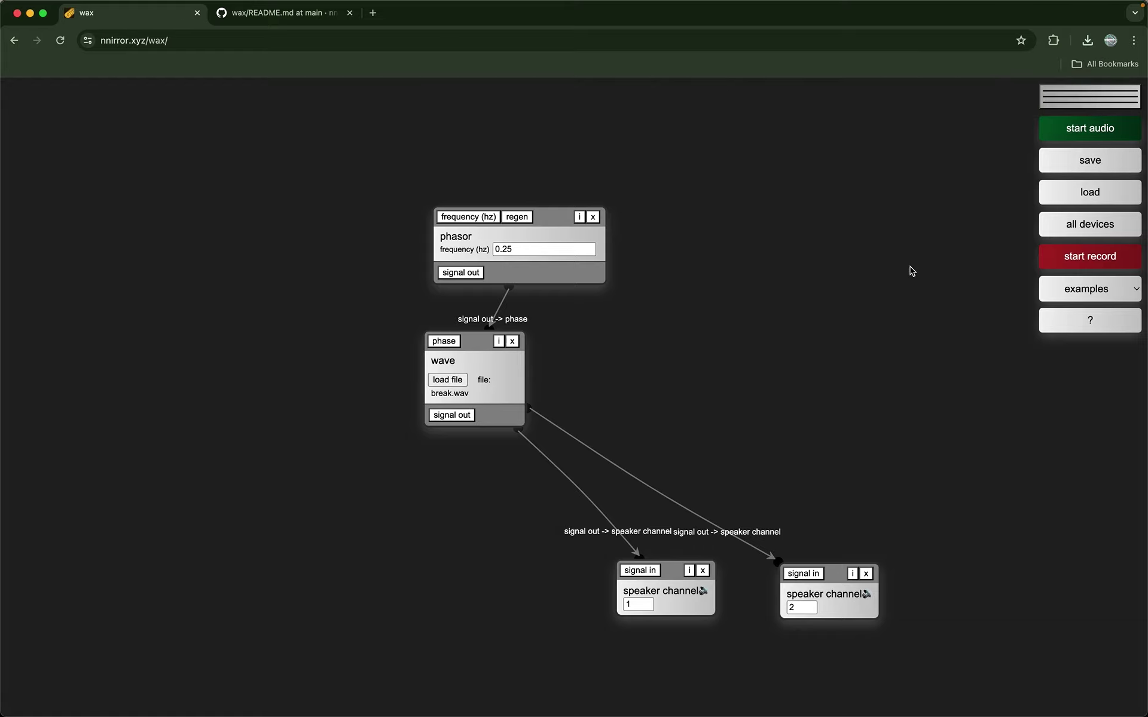
Reload the wax page to reset the workspace and close the README page
key("super+r")
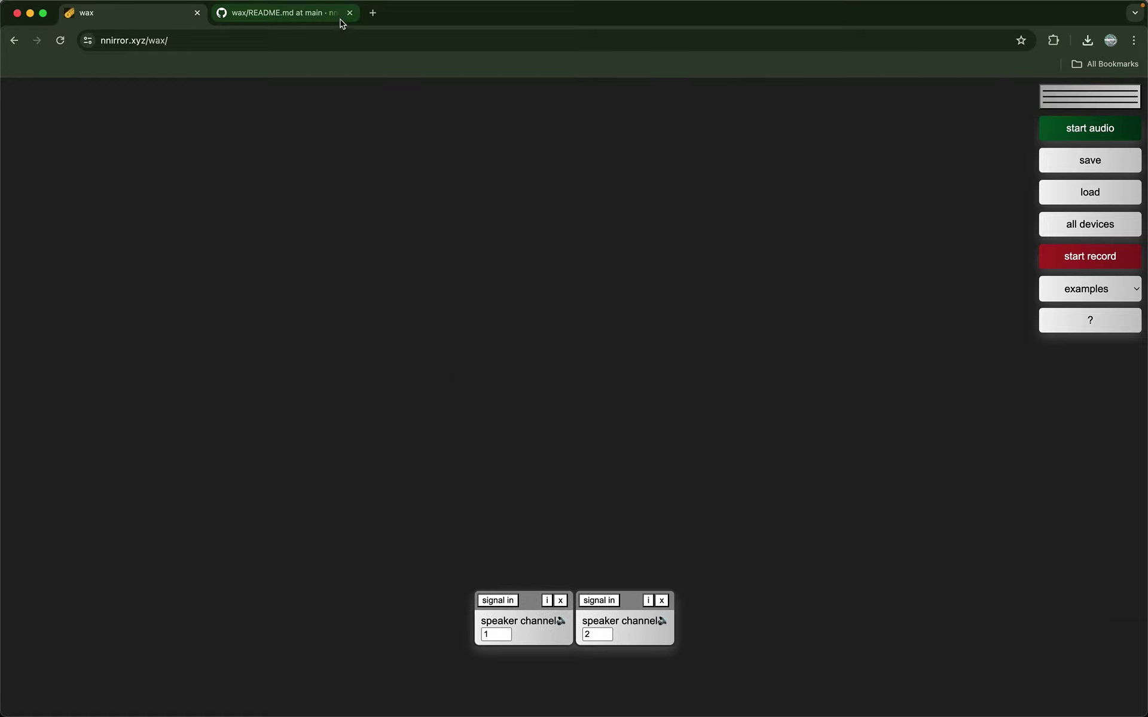
left_click(350, 12)
Load the saved test audio.zip state from the Downloads folder
left_click(1110, 195)
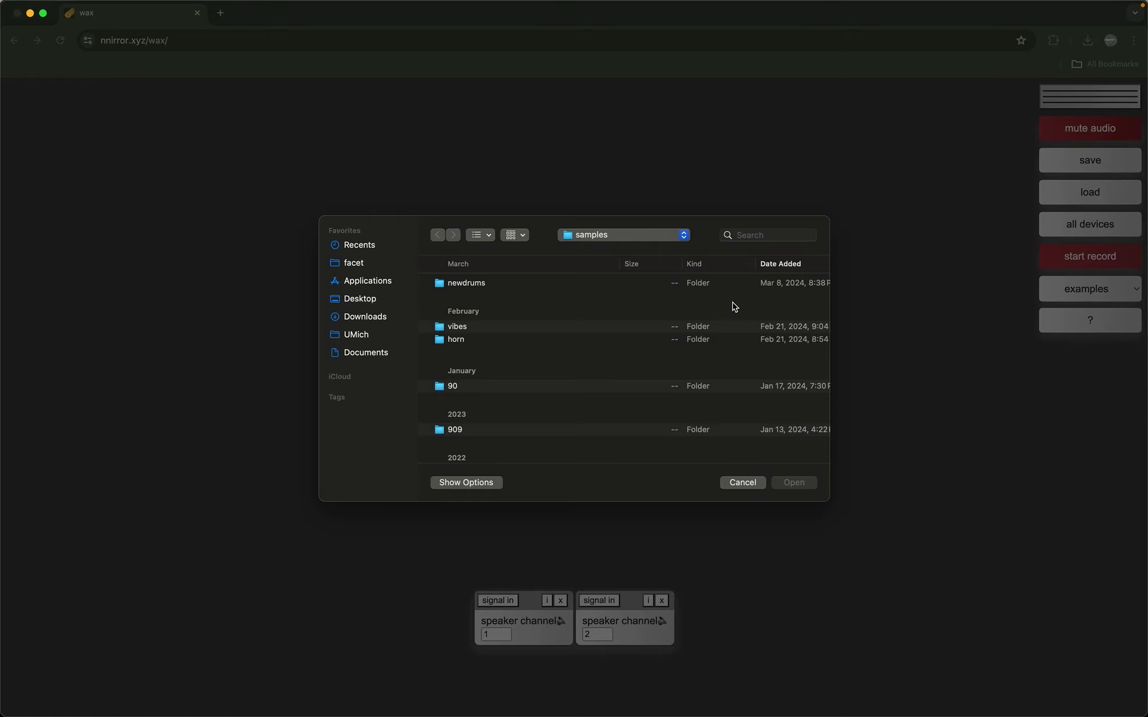
left_click(363, 317)
double_click(469, 282)
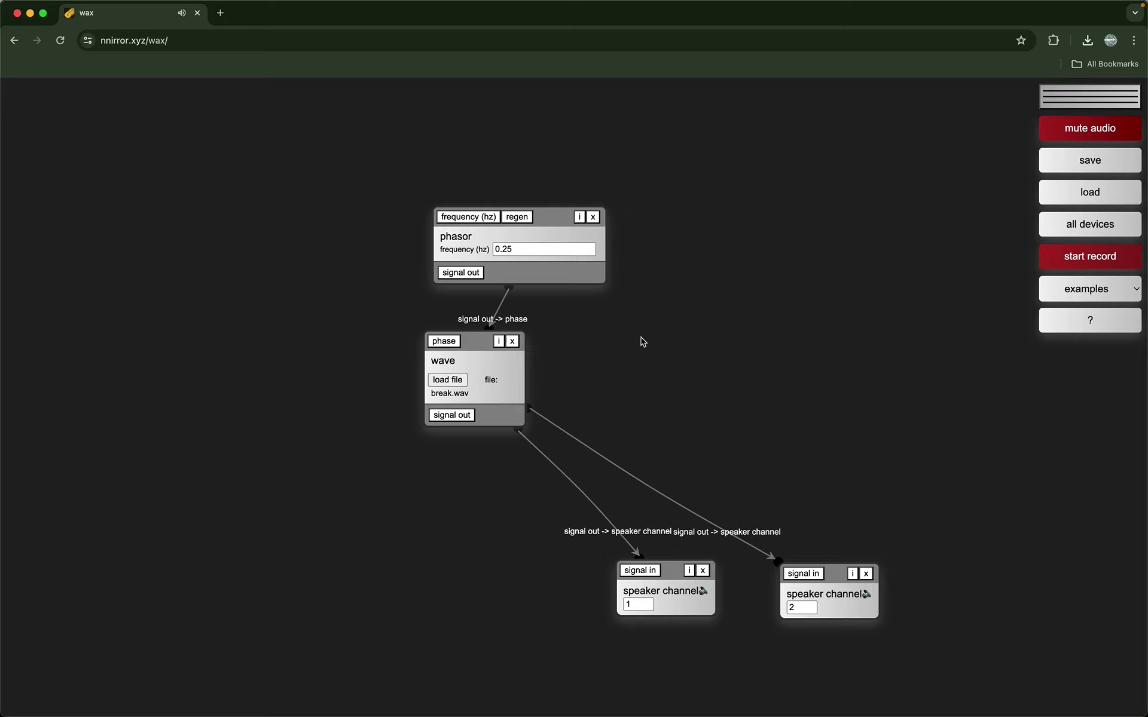
Delete the phasor and wave devices, and look through the list of all available devices before closing it
key("Delete")
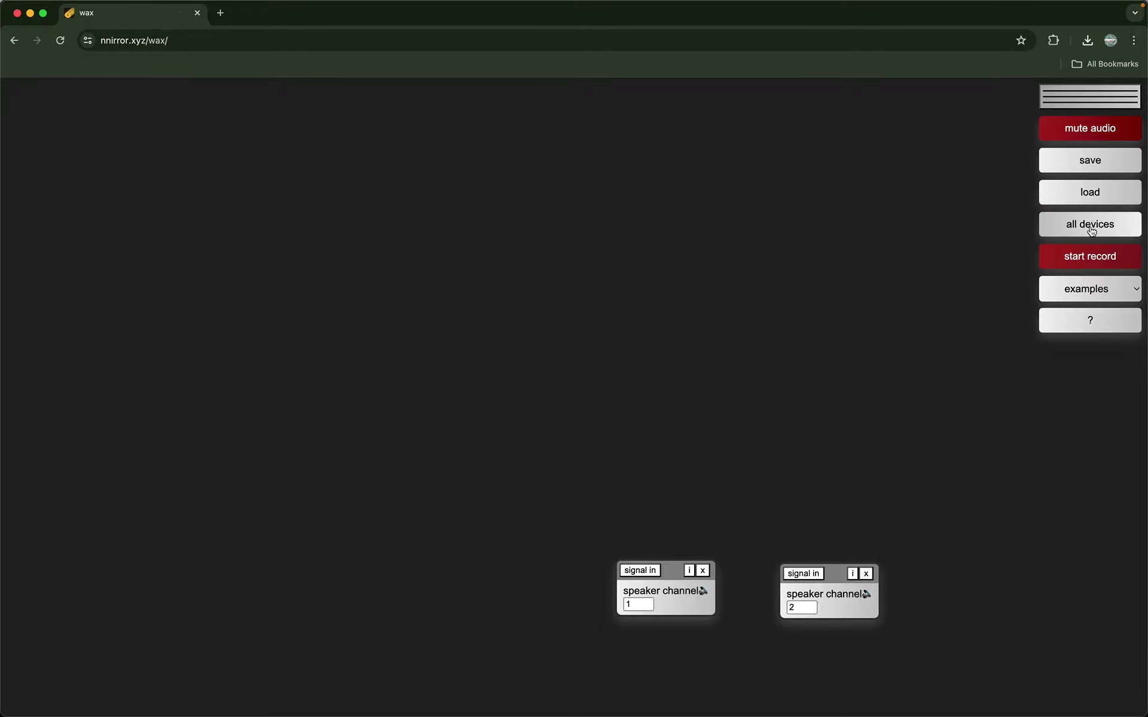
double_click(704, 287)
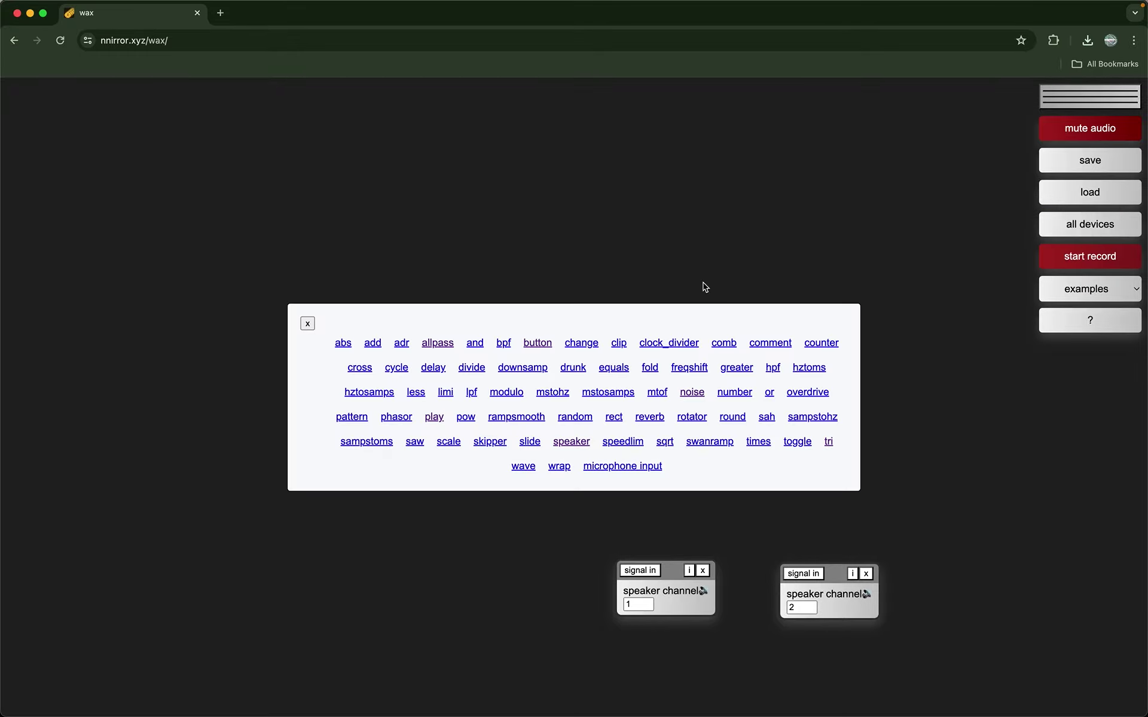
left_click(684, 240)
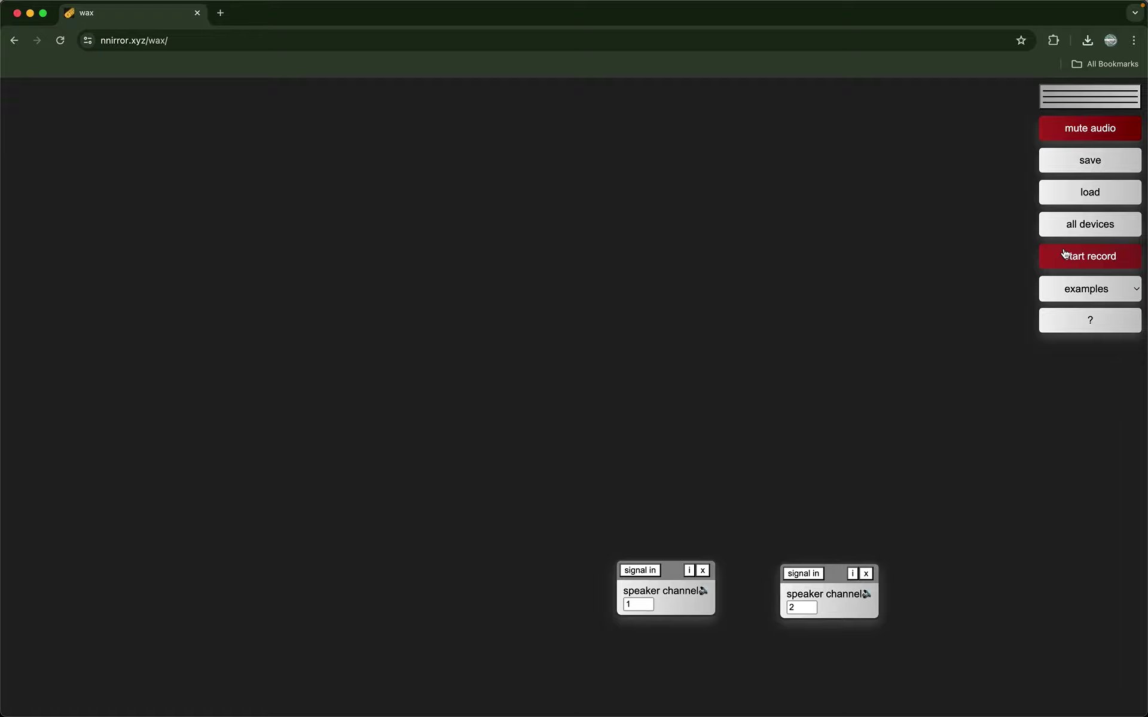
Load the fm example into the workspace and mute its audio after listening
left_click(1084, 292)
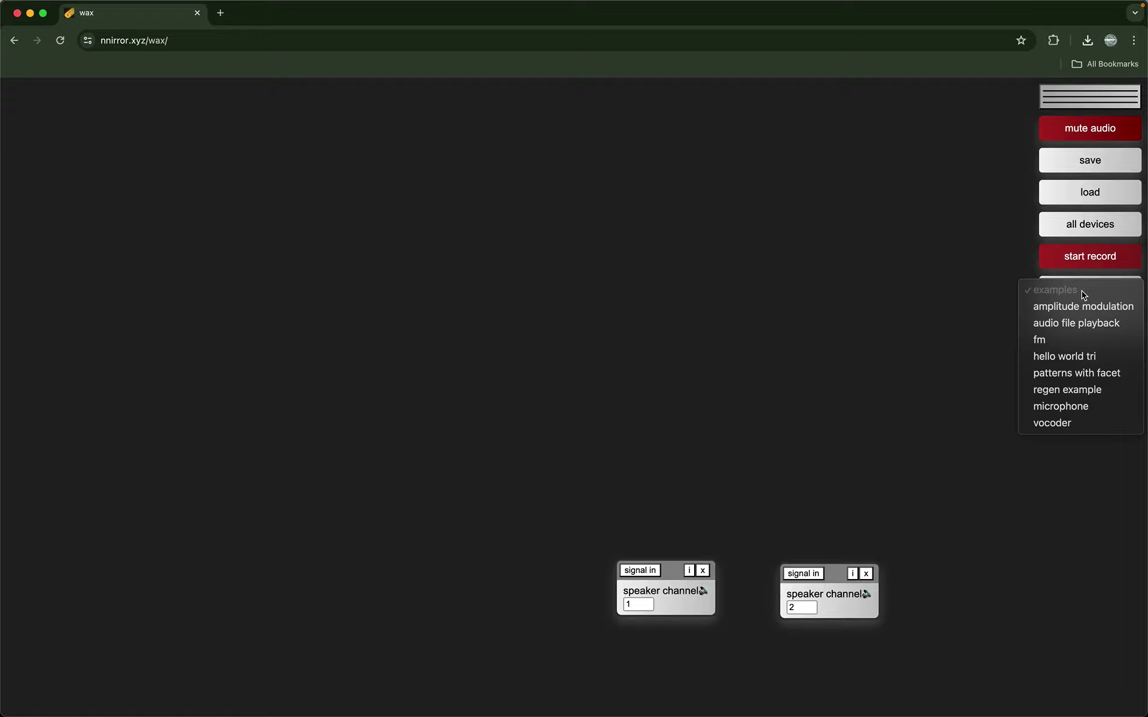
left_click(1063, 340)
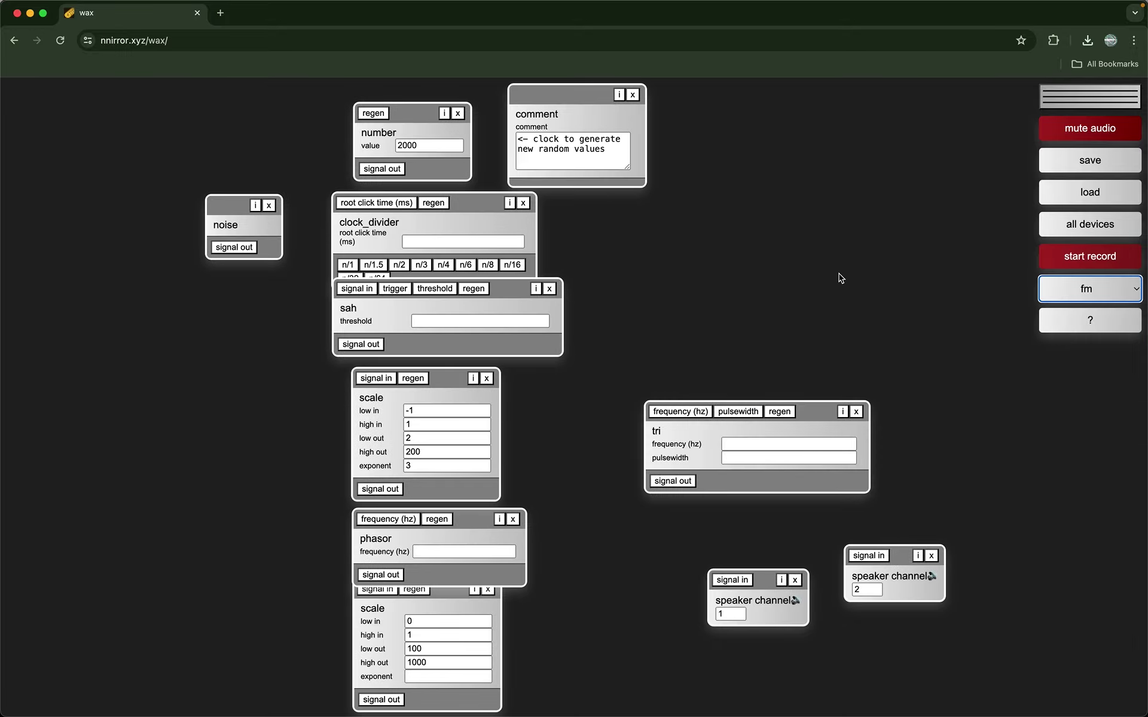
left_click(1090, 128)
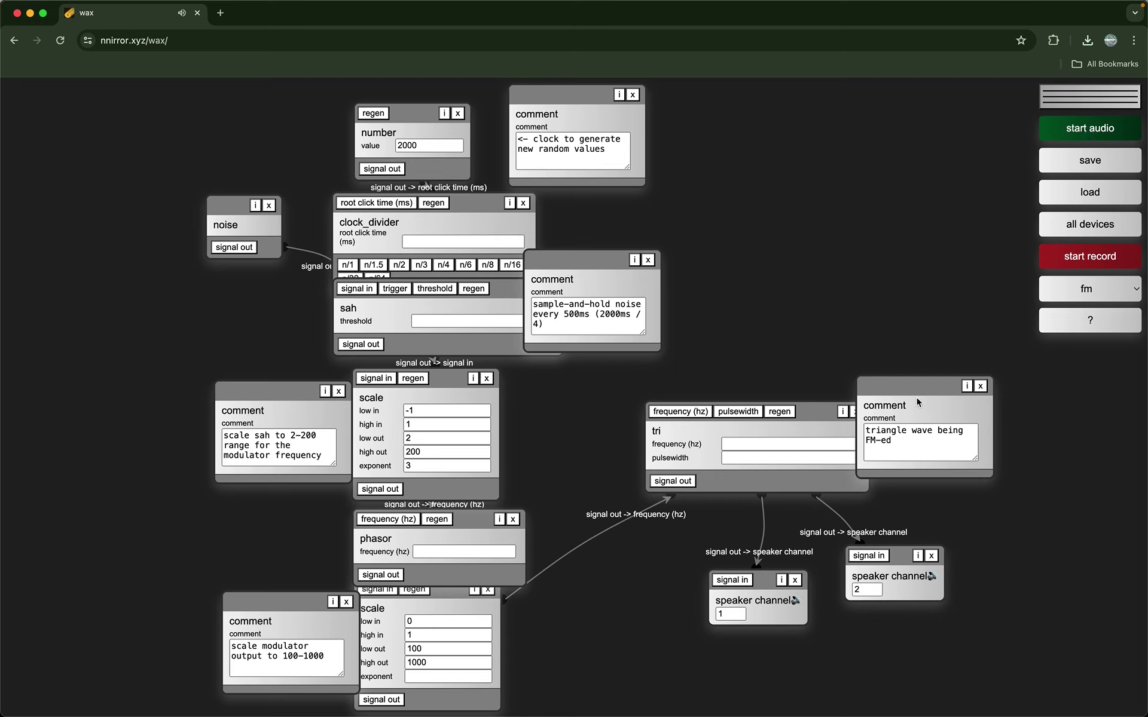
Move the "triangle wave being FM-ed" comment clear of the tri device so they no longer overlap
left_click_drag(916, 396, 949, 411)
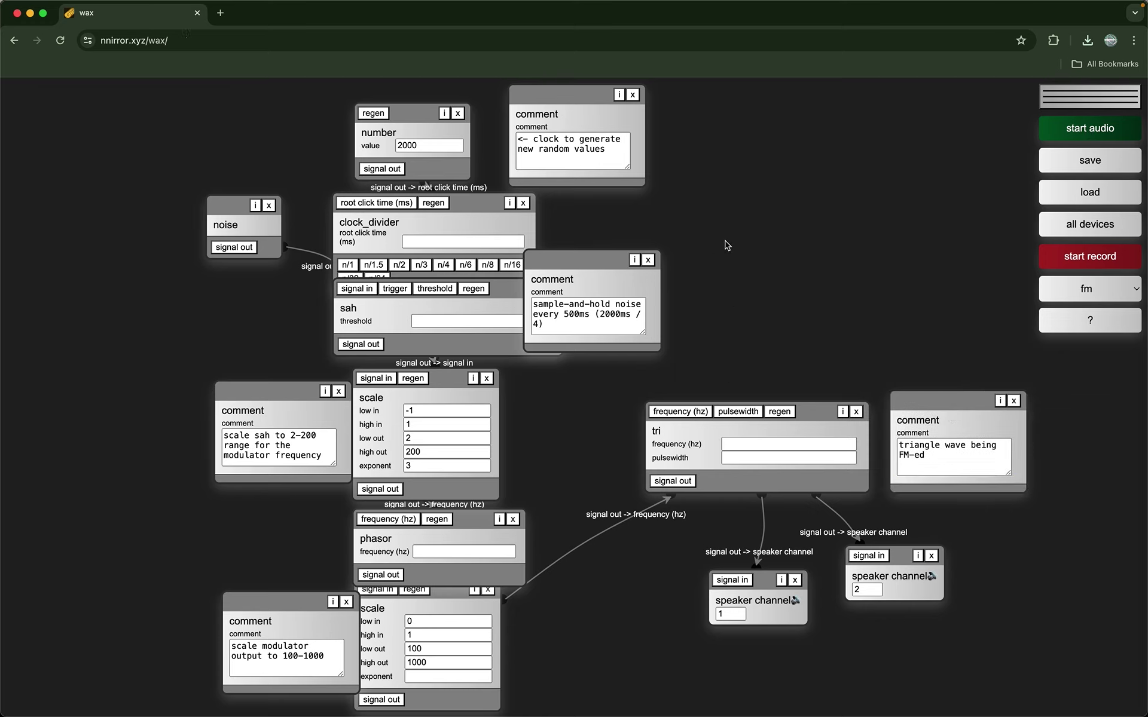
scroll(725, 244, "down", 1)
scroll(727, 246, "up", 1)
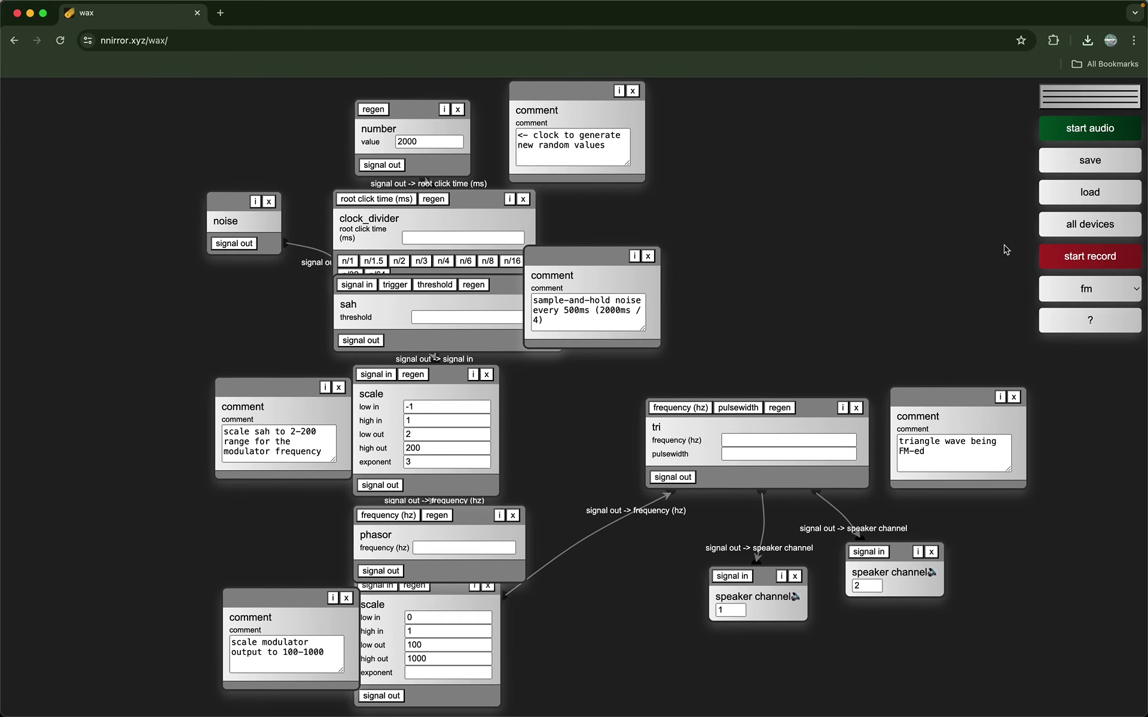
Open the help text that introduces wax and links to the full documentation
left_click(1093, 320)
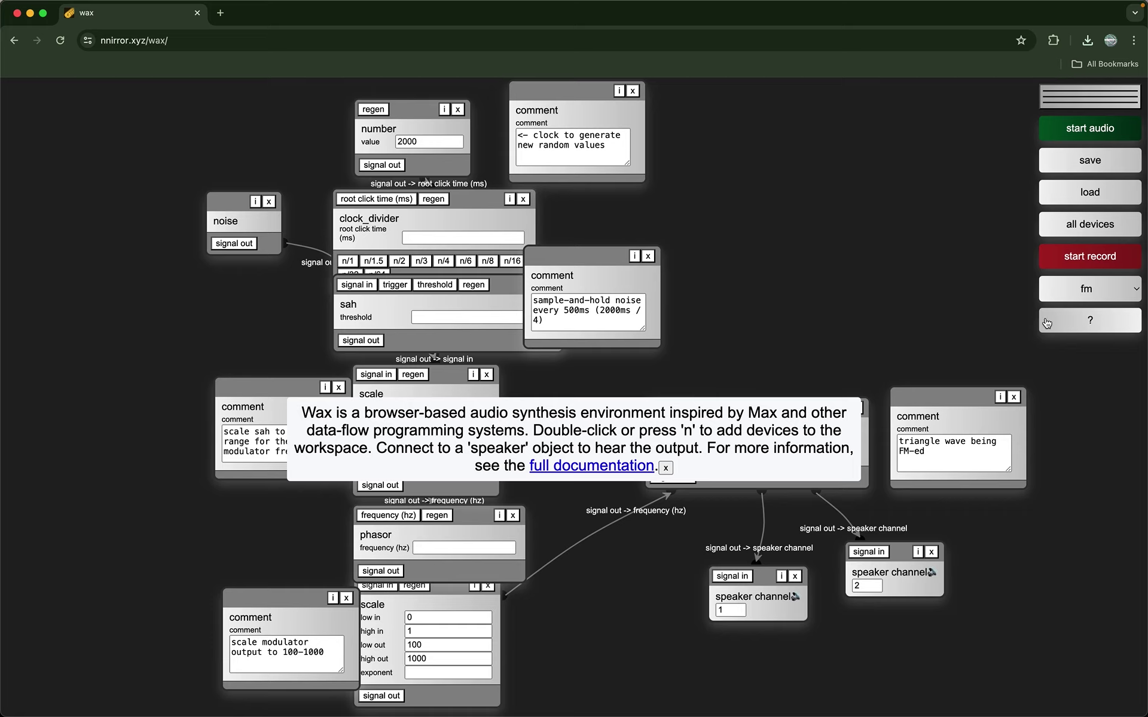
Look at the full documentation linked from the wax help text, and return to the workspace
left_click(845, 322)
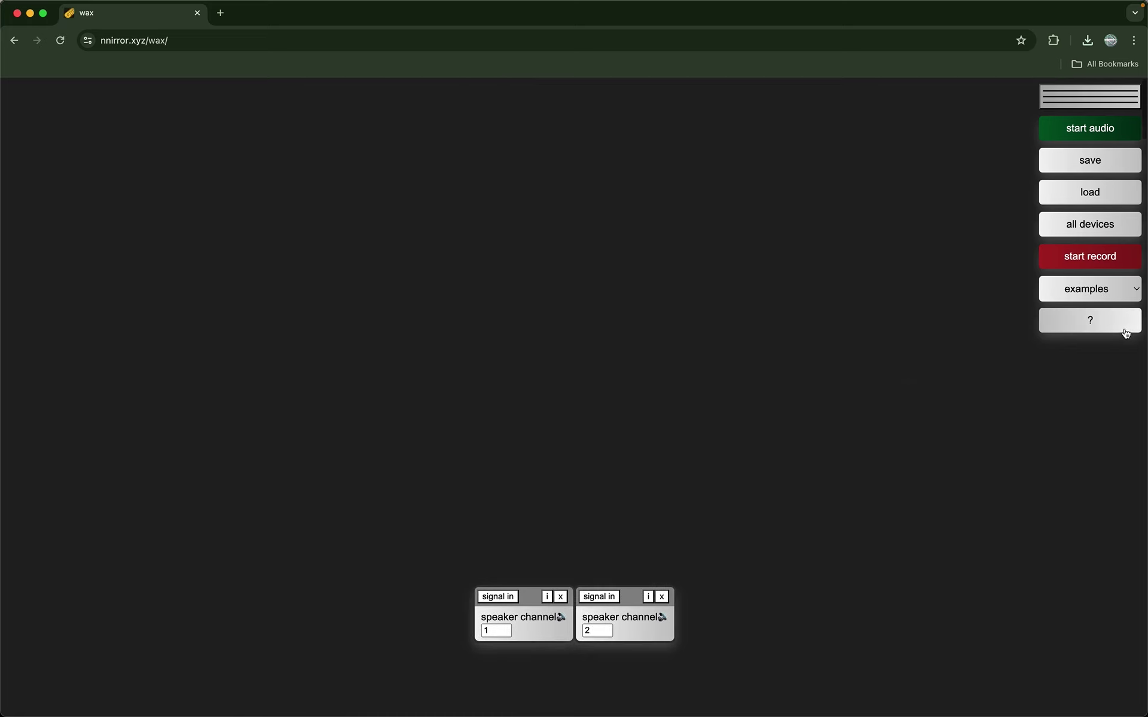
left_click(1098, 323)
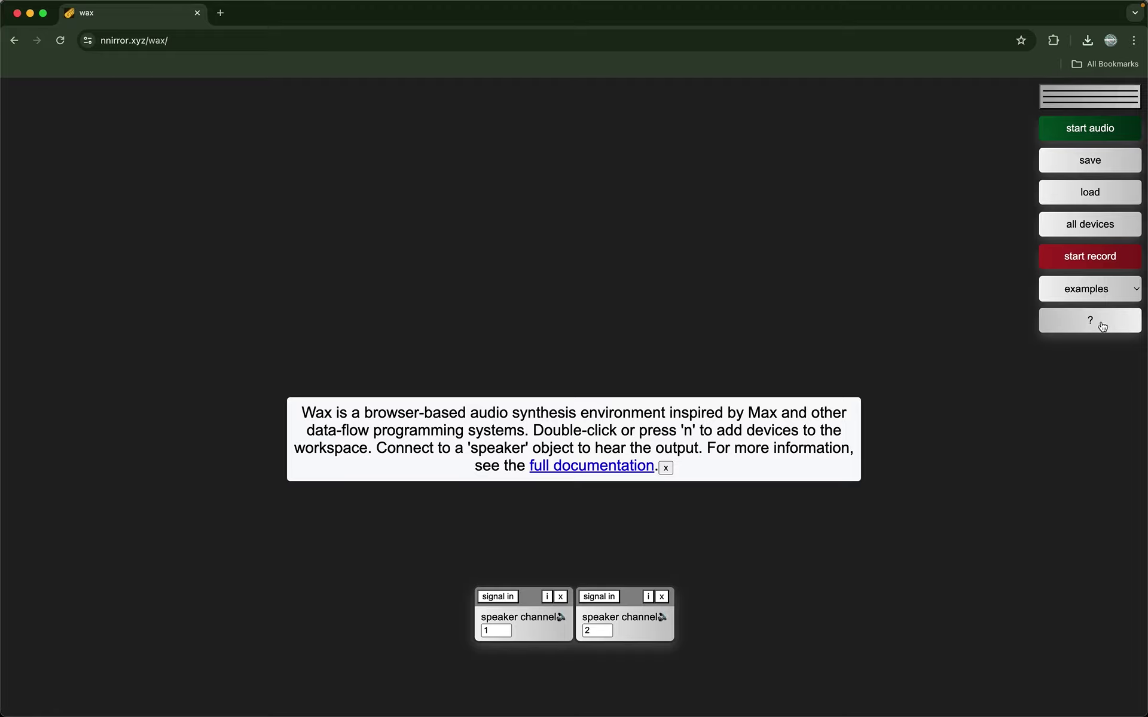
left_click(566, 467)
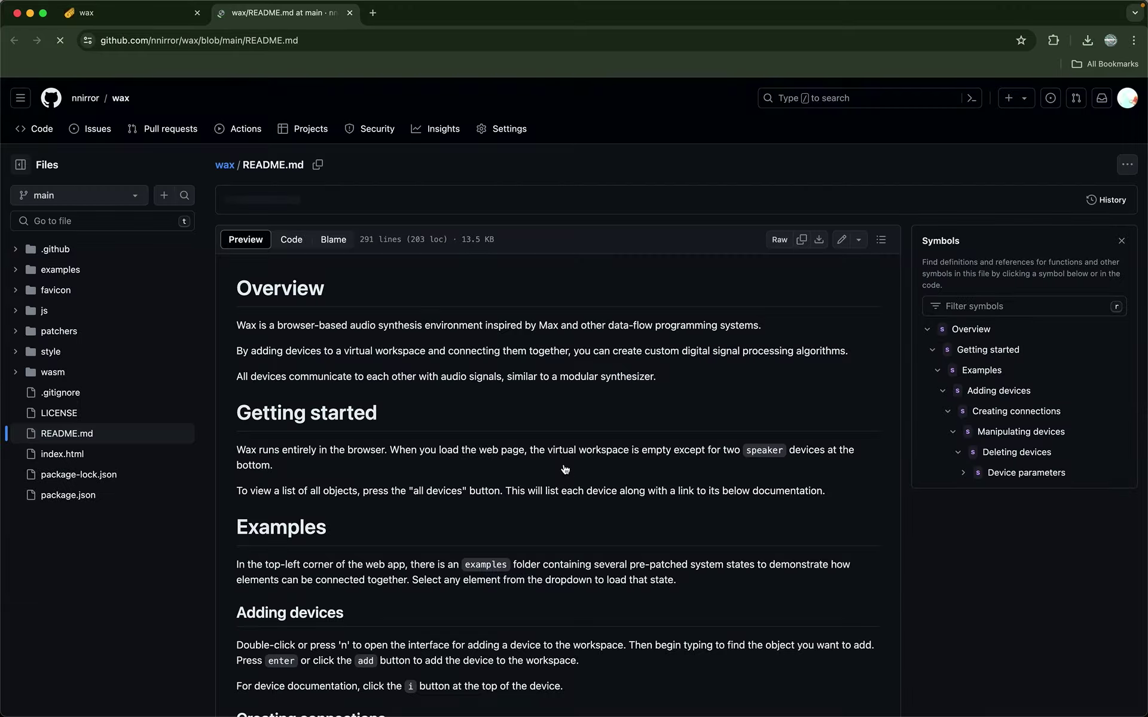
key("ctrl+shift+Tab")
key("ctrl+Tab")
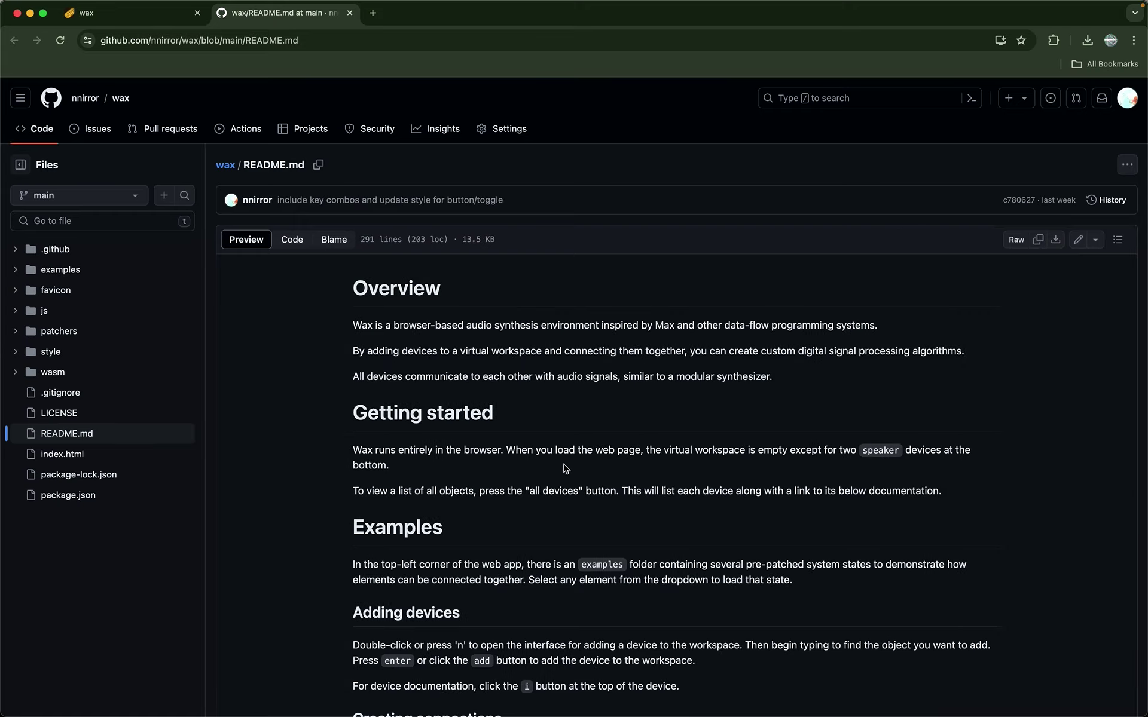
key("ctrl+shift+Tab")
Add a tri device above the two speaker devices
left_click(485, 353)
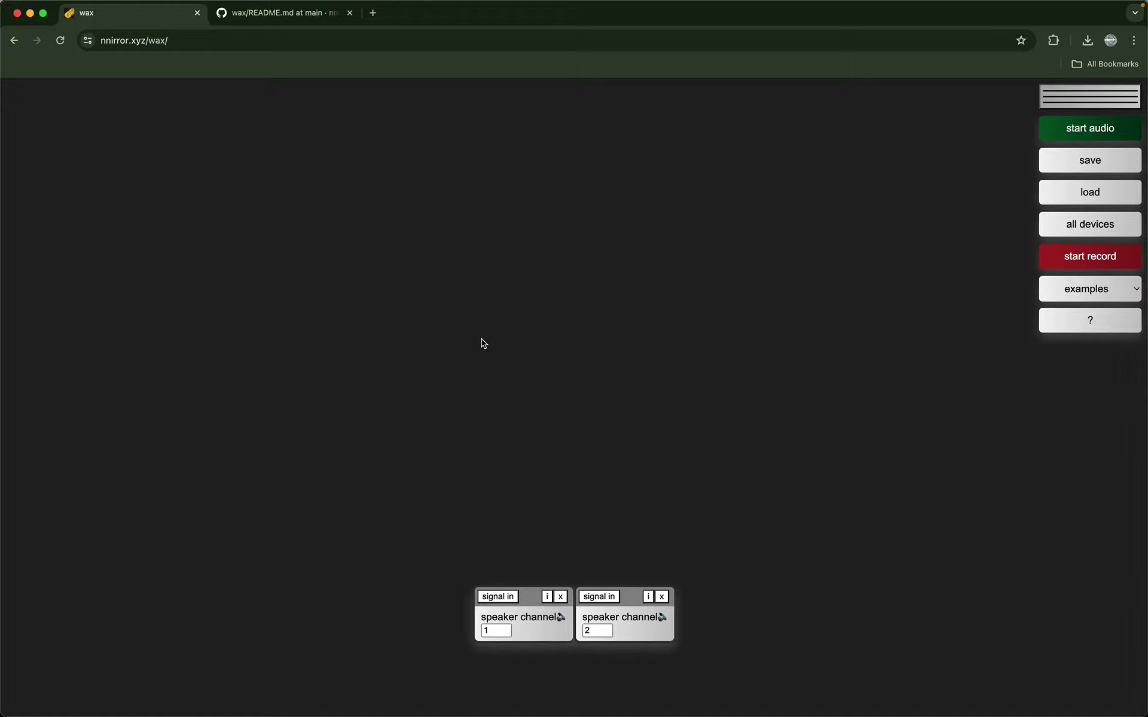
double_click(482, 339)
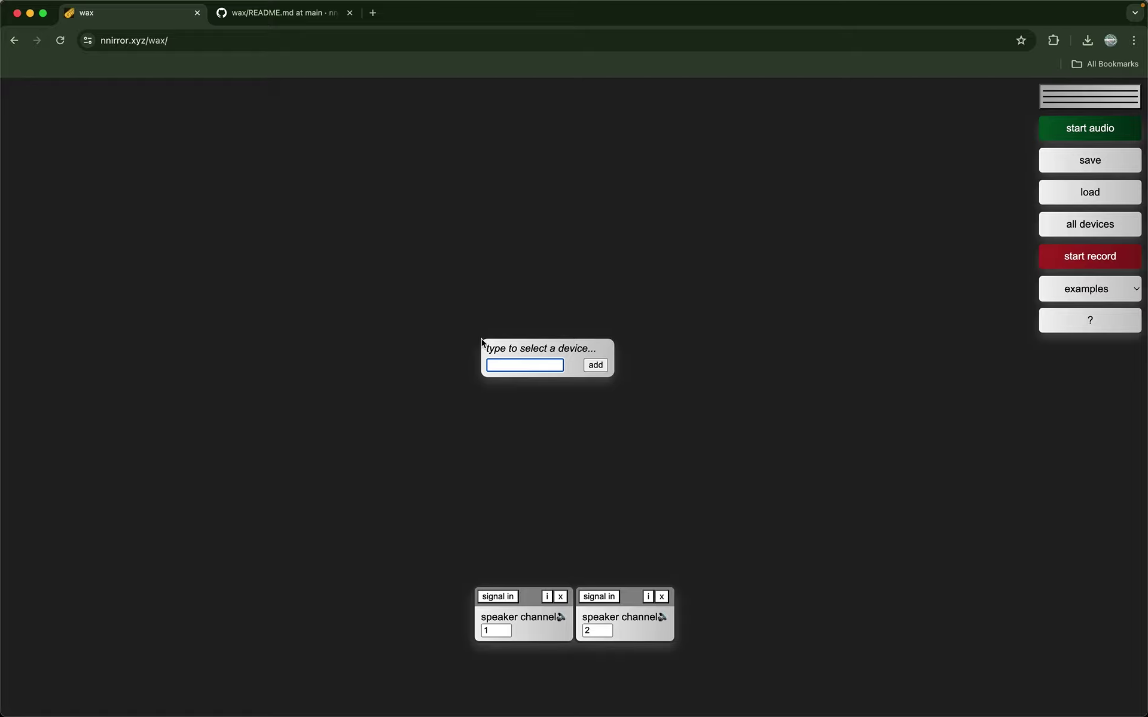
type("tri")
key("Return")
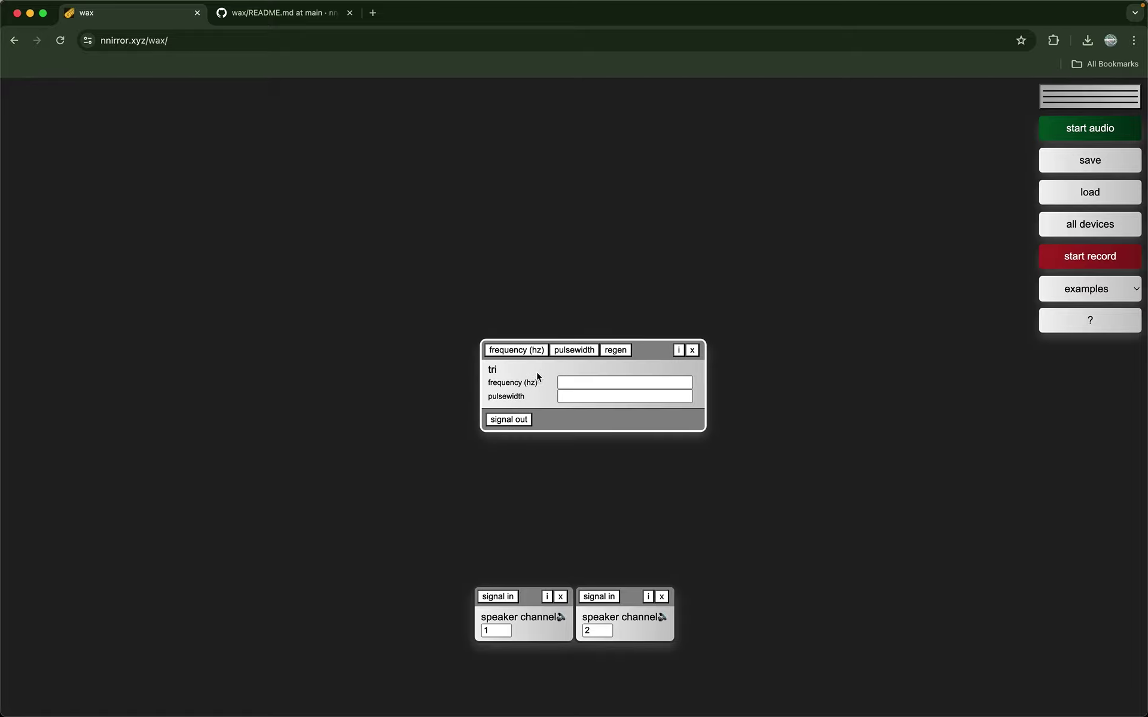
Set the tri device's frequency to the random expression ri(110,440)
left_click(583, 373)
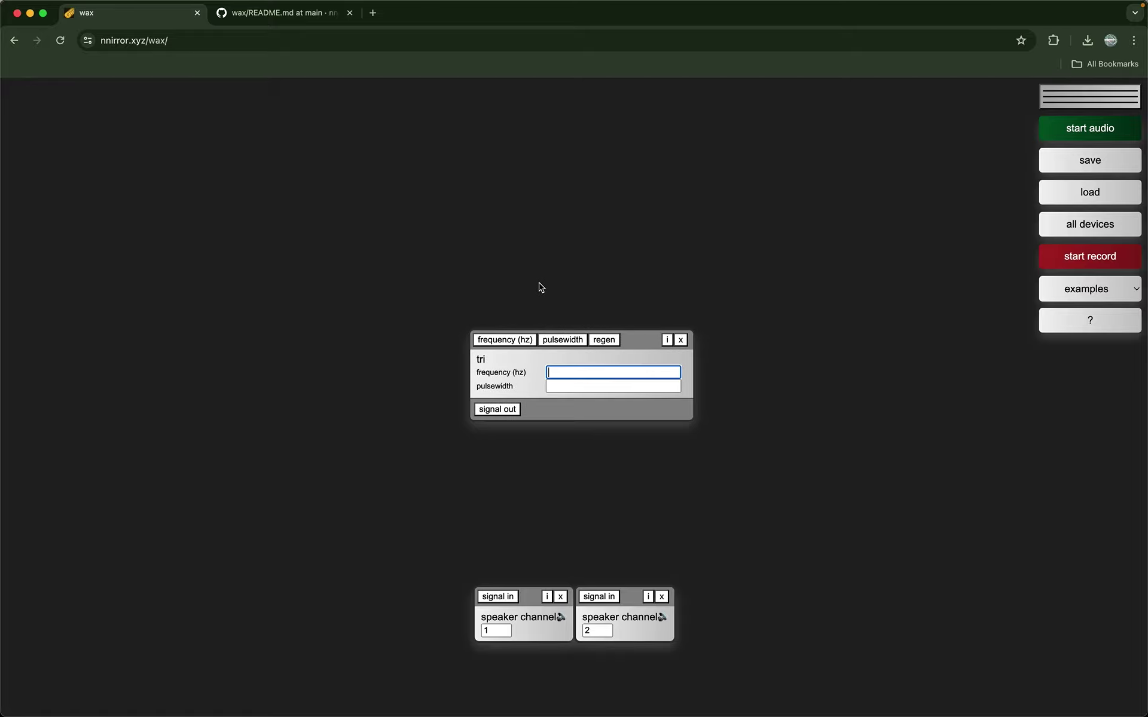
type("440")
key("super+a")
key("BackSpace")
type("ri()110,440")
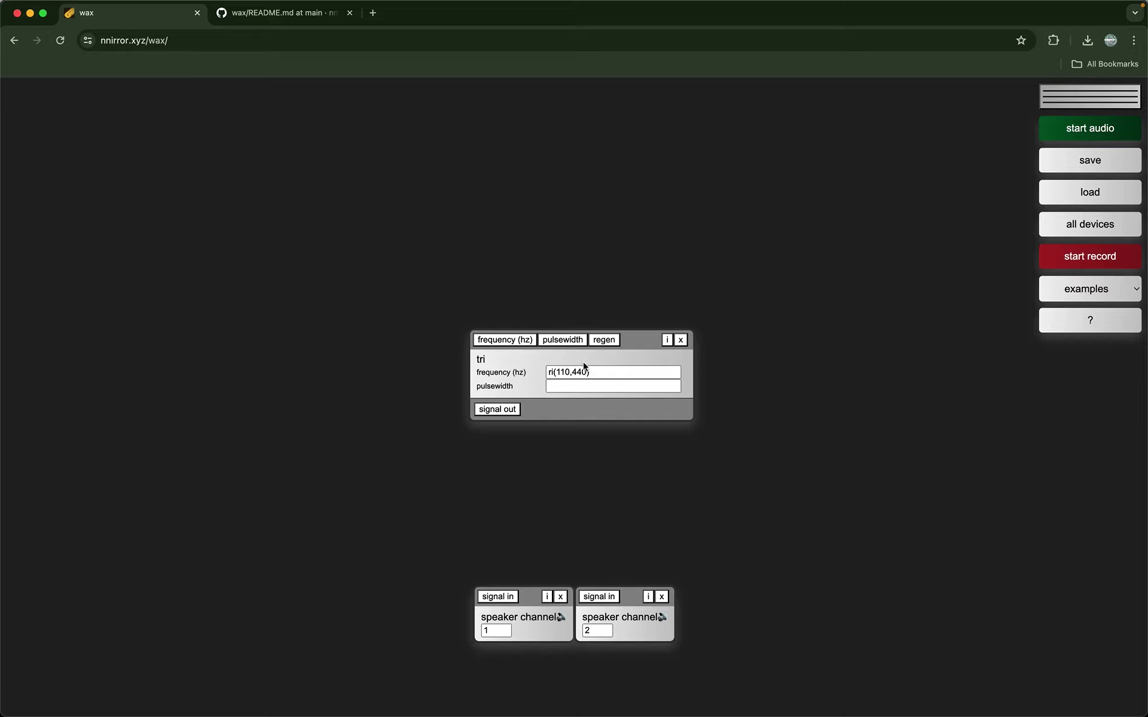
left_click(565, 454)
left_click(601, 373)
Connect the tri device's signal out to the signal in of both speaker channels
left_click(498, 411)
left_click(495, 598)
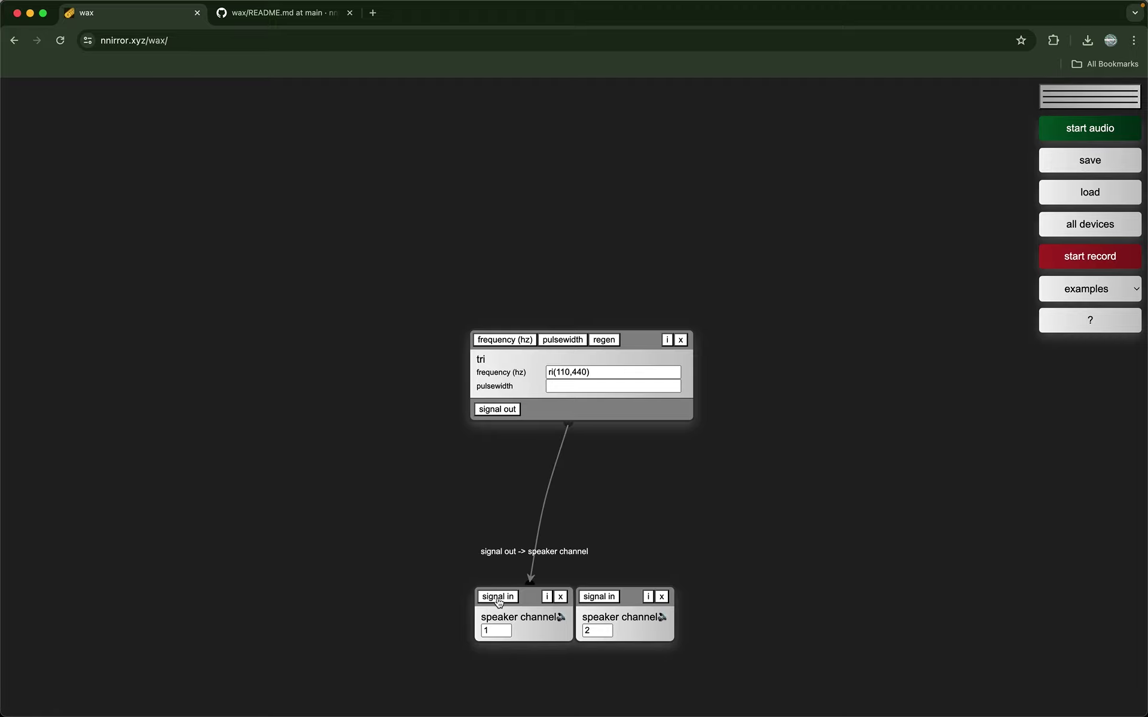
left_click(599, 597)
left_click(508, 410)
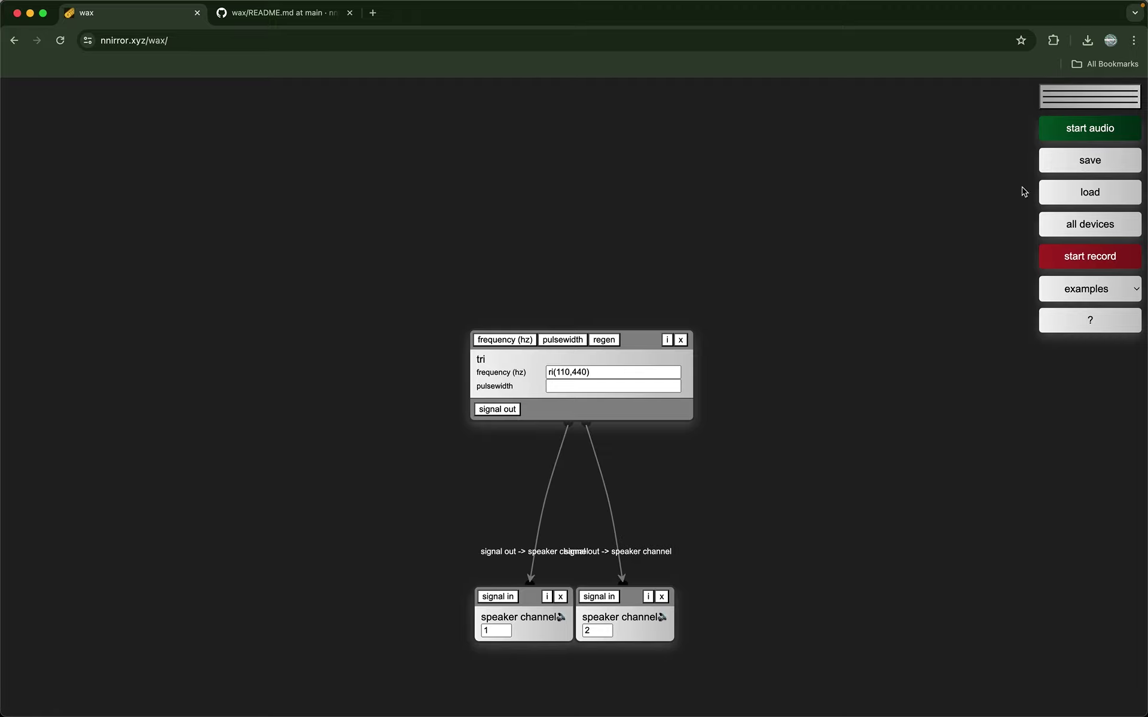
Start the audio to listen to the tri device's random frequency, and mute it
left_click(1080, 128)
left_click(629, 372)
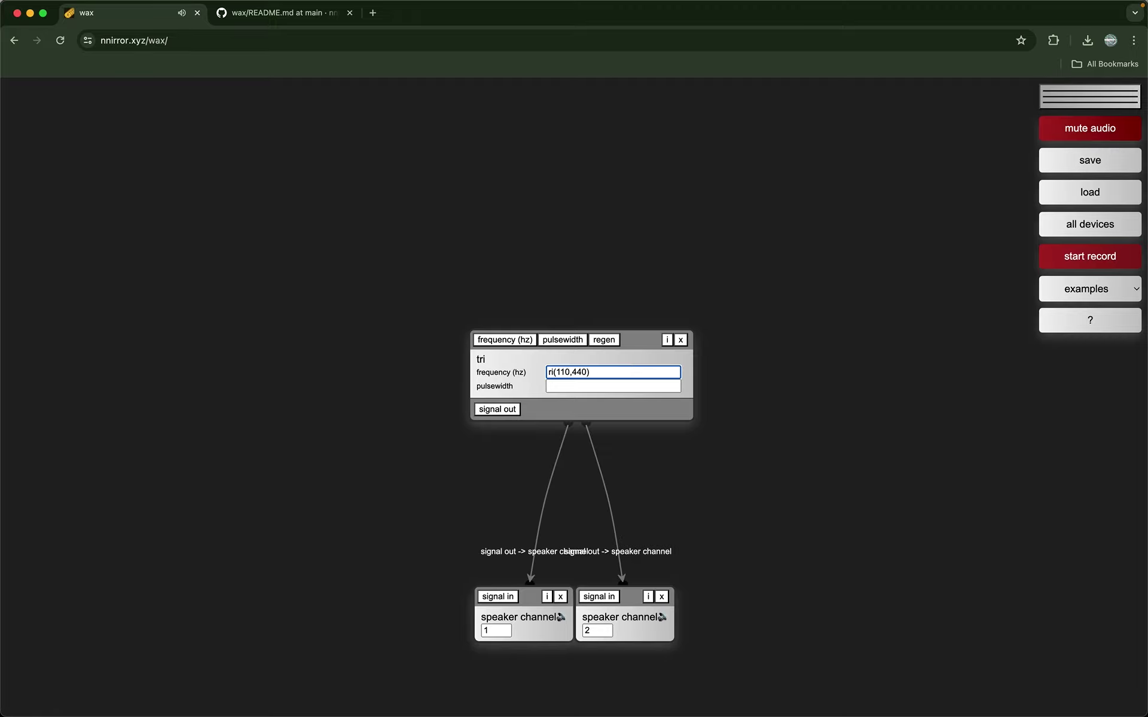
left_click(1096, 125)
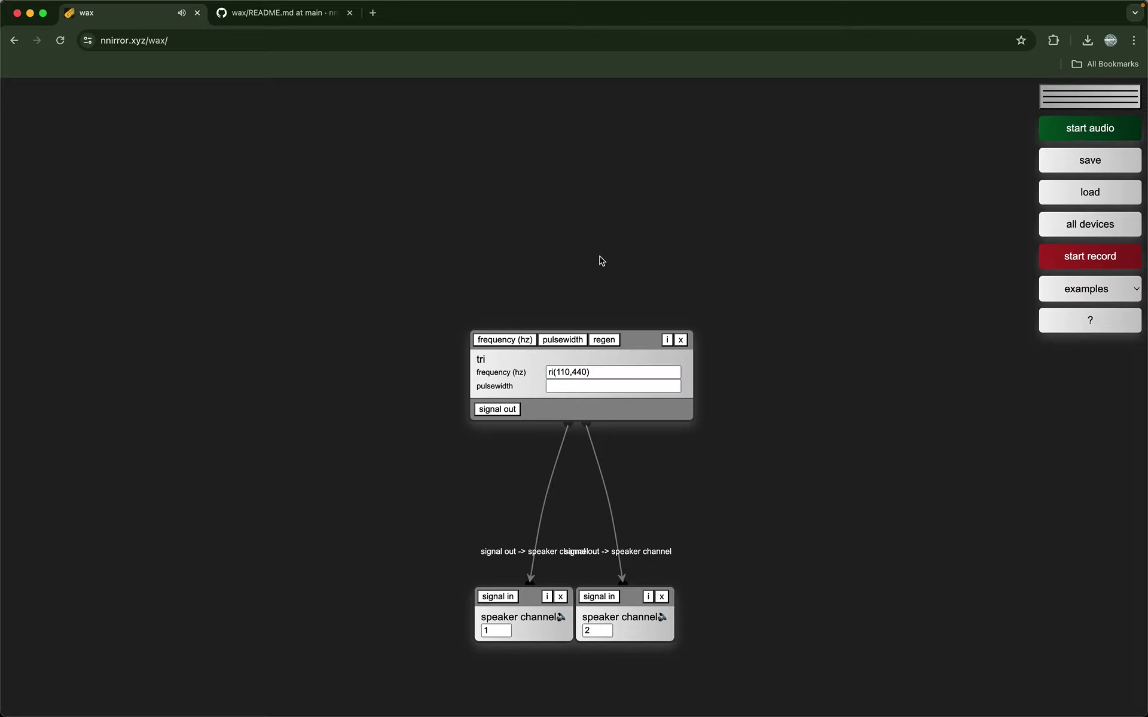
Move the tri device slightly closer to the speaker devices
left_click_drag(496, 380, 487, 413)
left_click(625, 295)
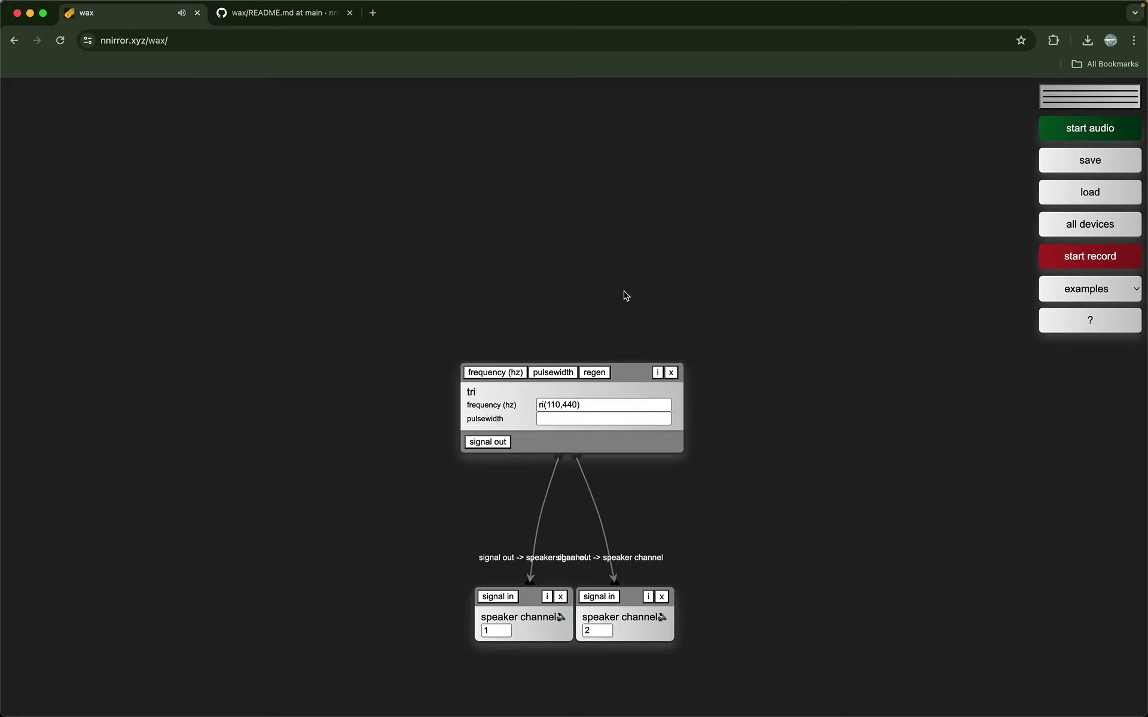
left_click(592, 405)
left_click(611, 320)
Add a phasor device above and beside the tri device, with its frequency set to 1 Hz
double_click(634, 262)
type("phasor")
key("Return")
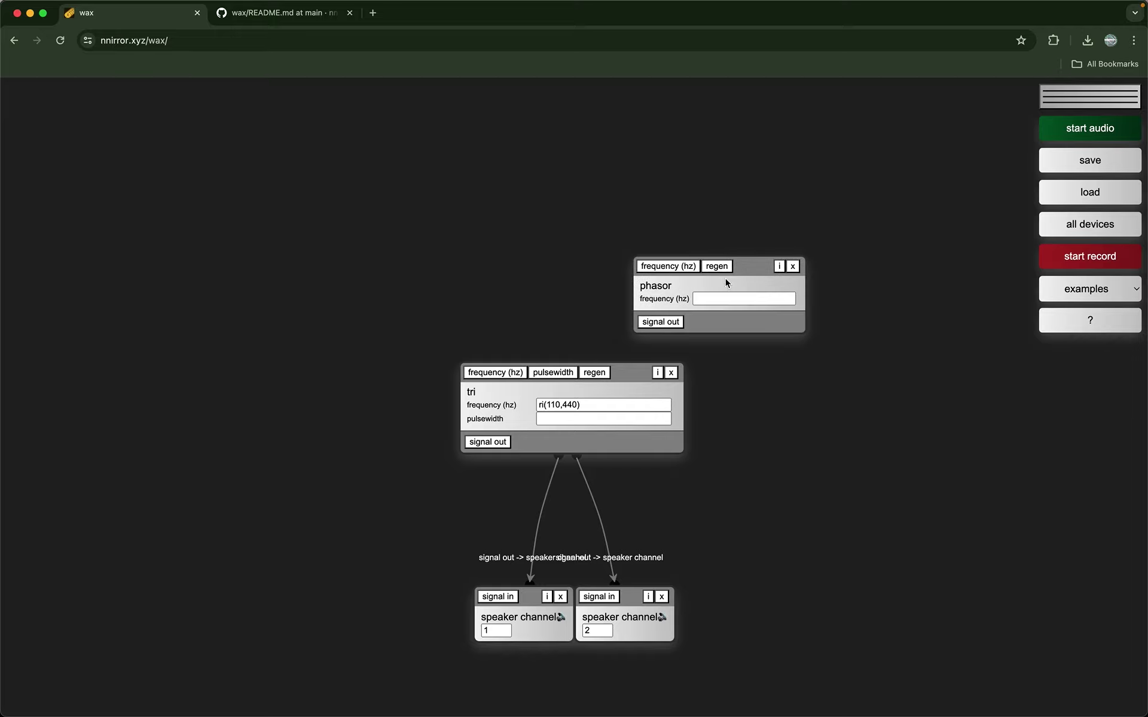
left_click_drag(730, 275, 736, 214)
left_click(725, 238)
type("1")
left_click(739, 296)
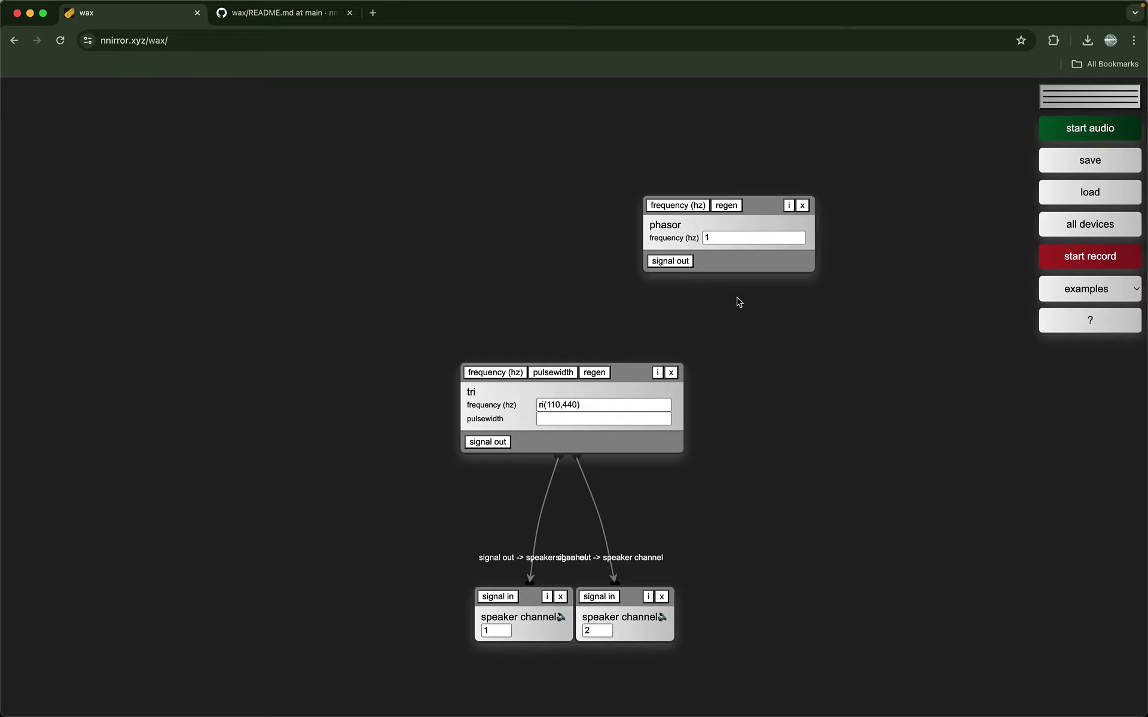
Connect the phasor's signal out to the tri device's regen input
left_click(667, 262)
left_click(594, 372)
left_click(718, 242)
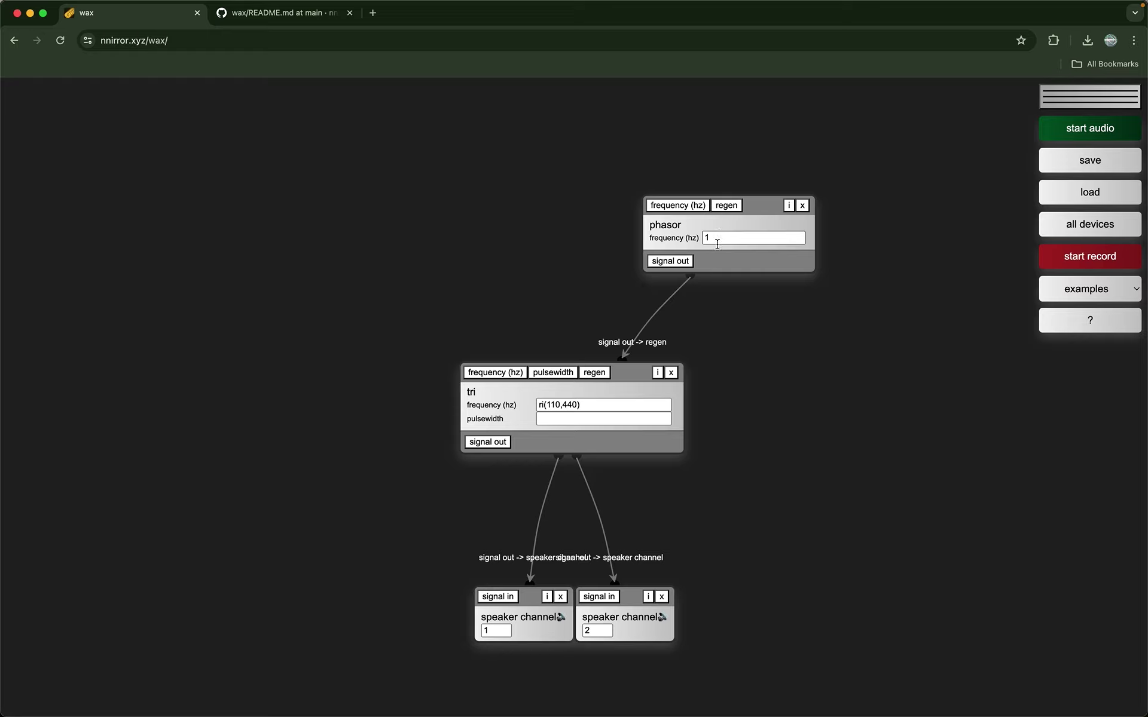
left_click(588, 405)
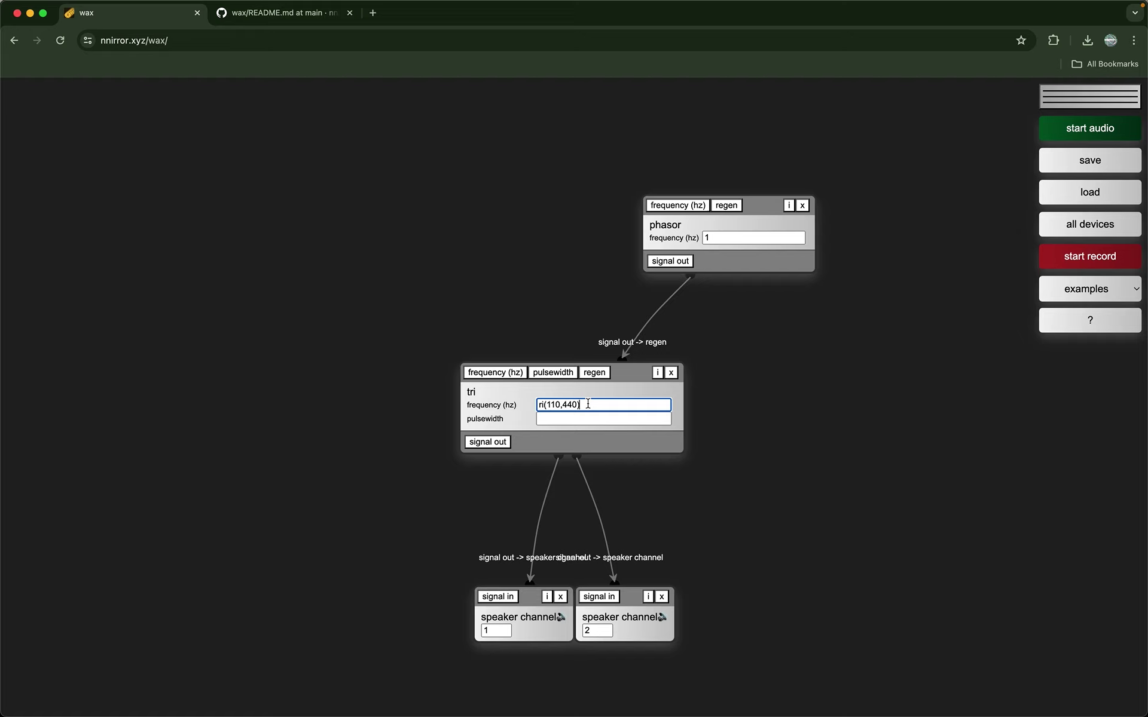
Set the phasor's frequency to 2 Hz while the audio plays, and mute it after listening
left_click(1067, 129)
left_click(734, 237)
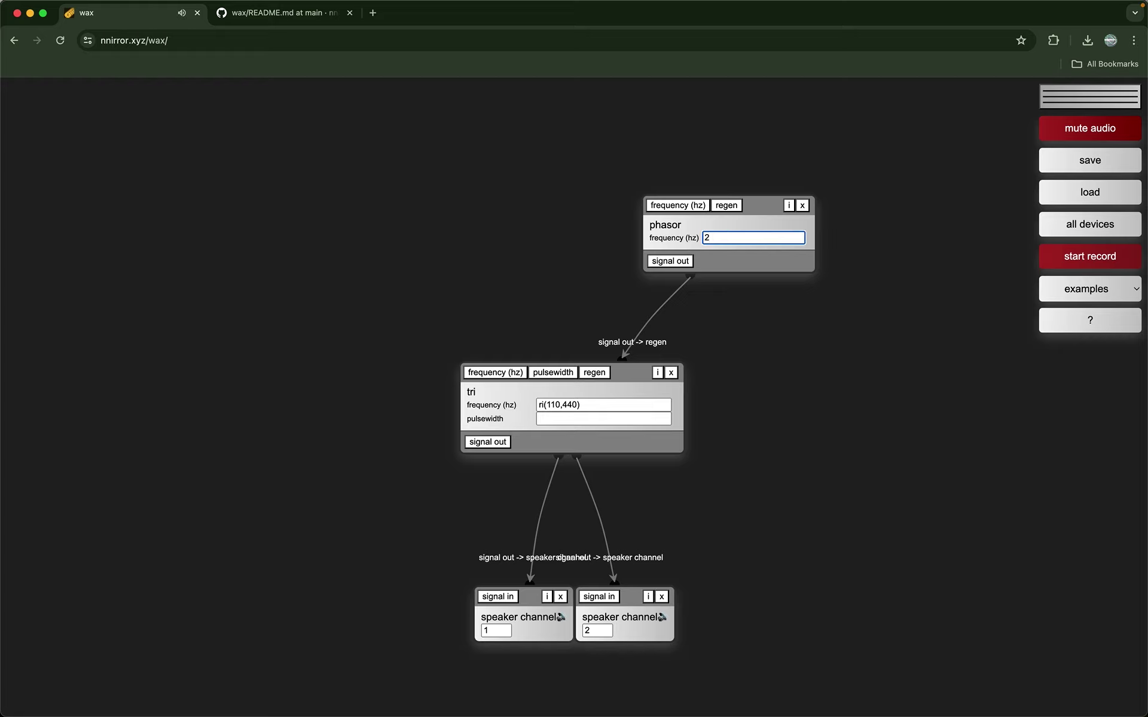
left_click(1068, 130)
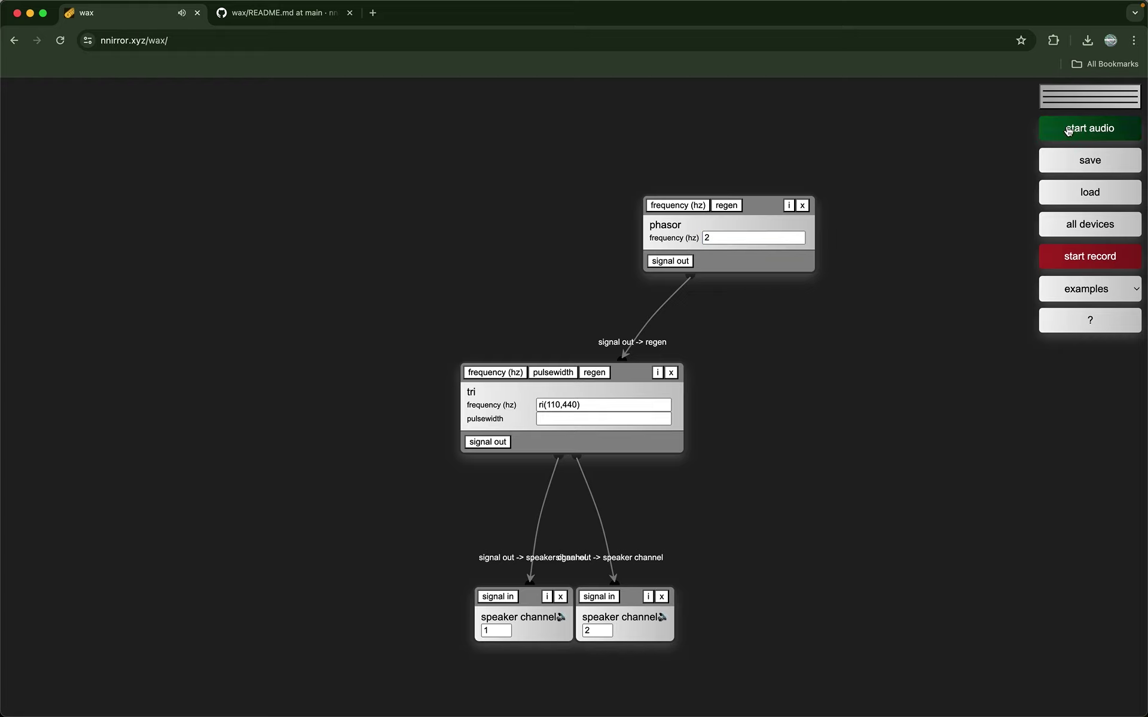
Replace the tri device's frequency with the expression choose([200,400,600,800])
left_click(596, 403)
key("super+a")
type("choose")
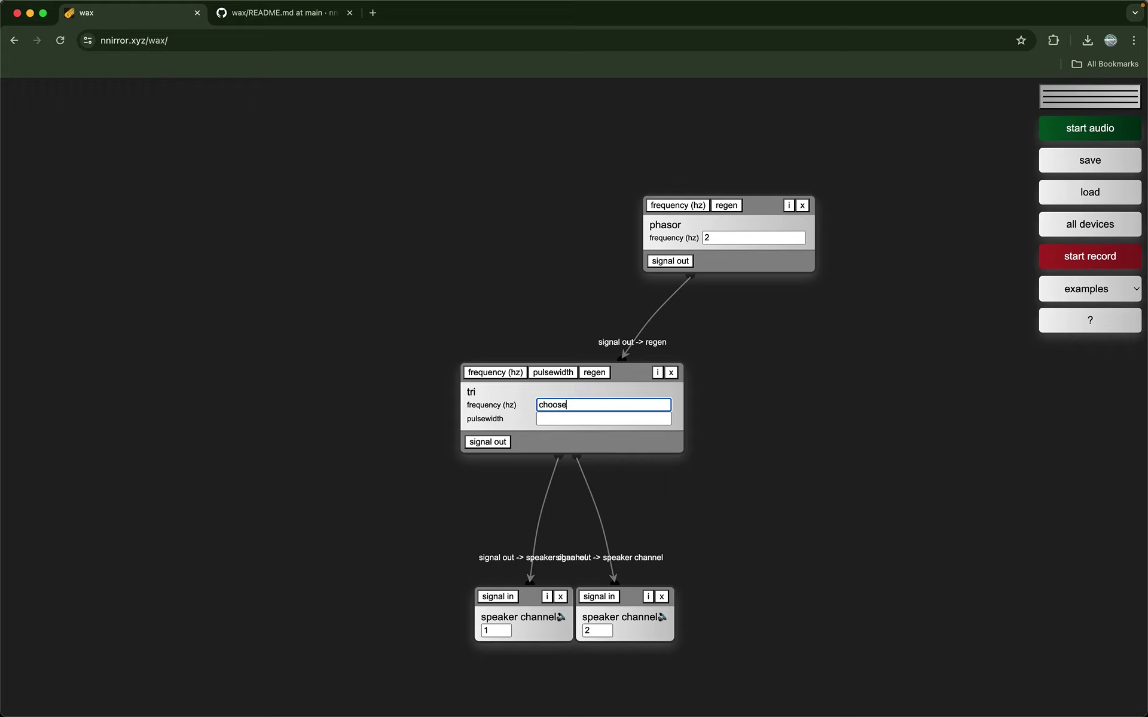
type("([])")
type("200,400,6")
type("00,800")
left_click(887, 418)
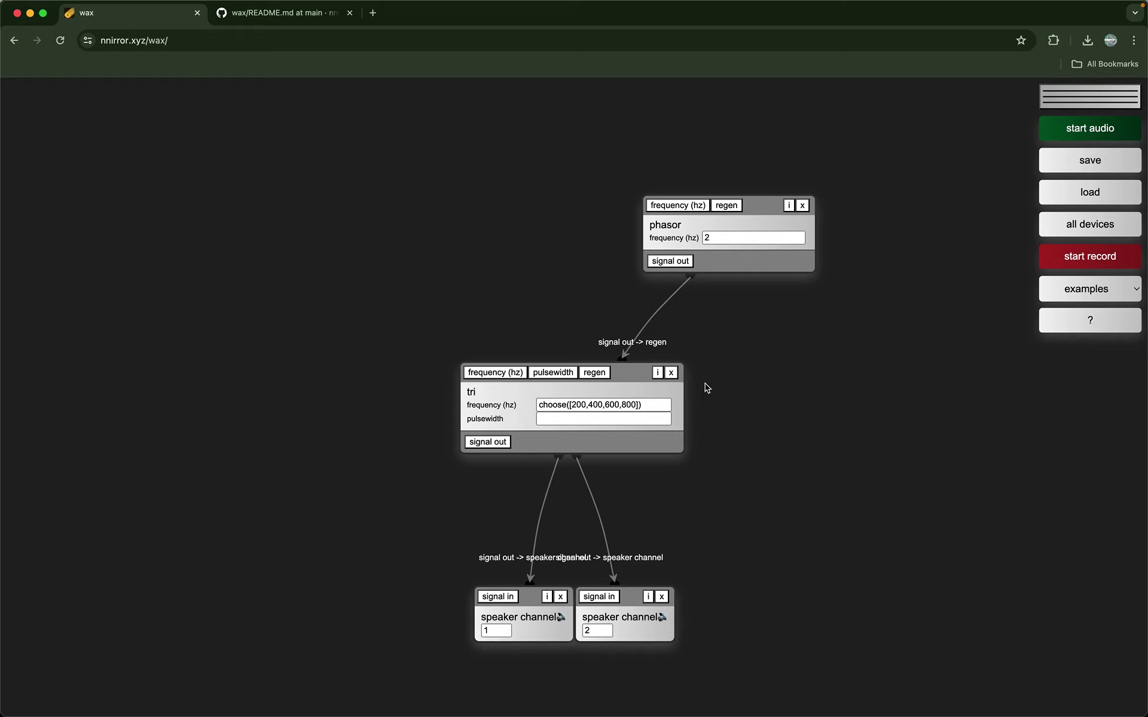
Raise the phasor's frequency to 4 and finally 8 Hz while the audio plays, and mute it after listening
left_click(1111, 130)
left_click(787, 237)
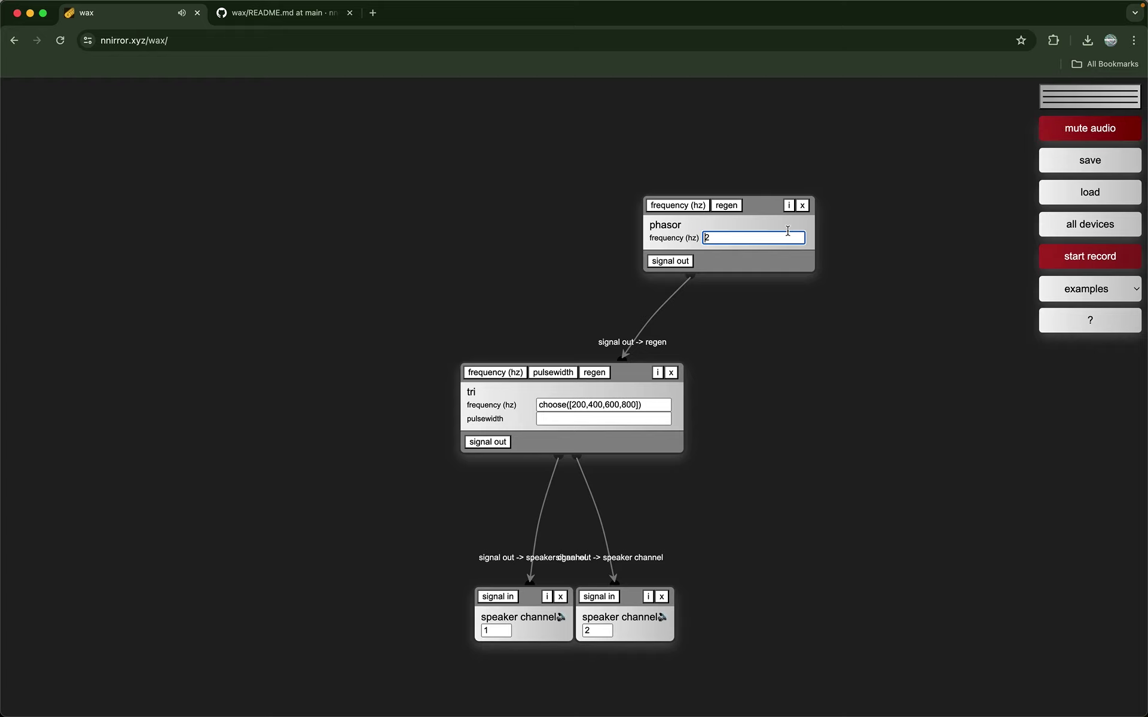
key("BackSpace")
type("4")
key("BackSpace")
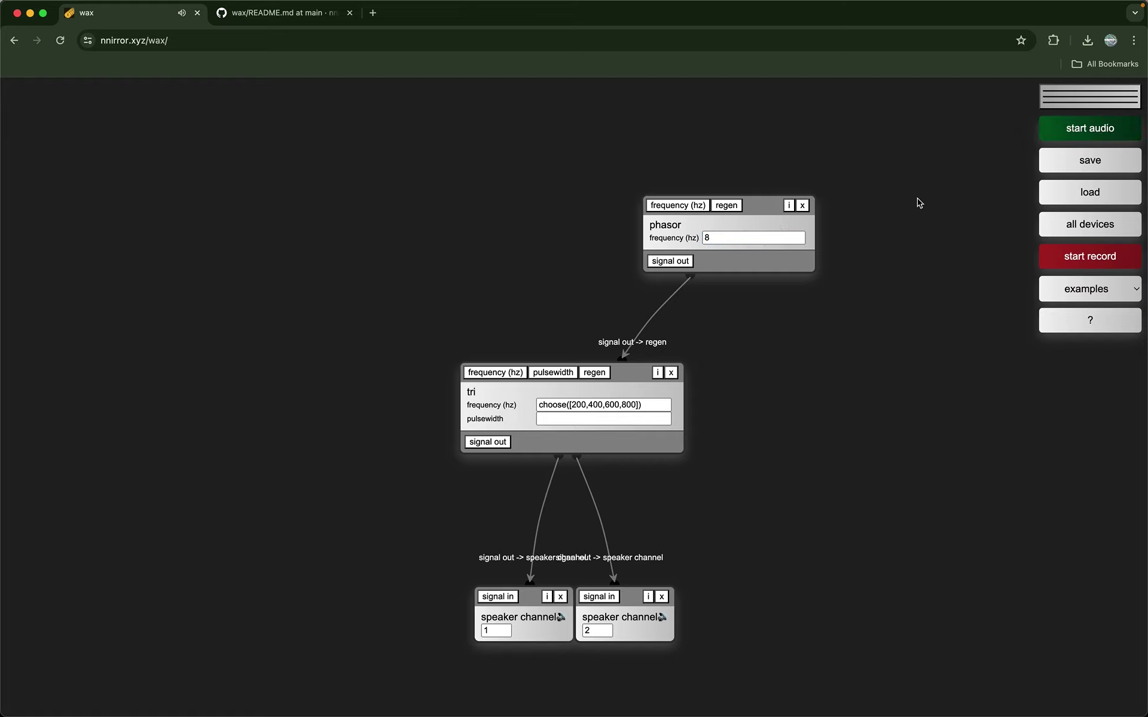
Replace the phasor and tri devices with a pattern device placed above the speakers
left_click_drag(468, 176, 795, 460)
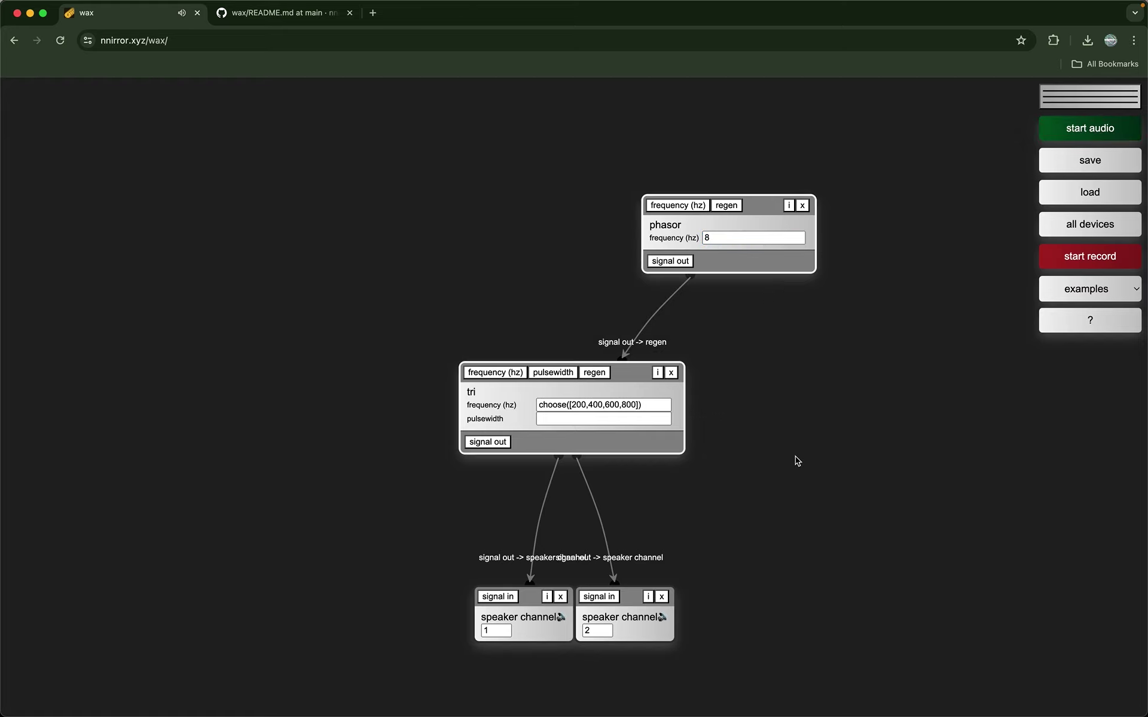
key("BackSpace")
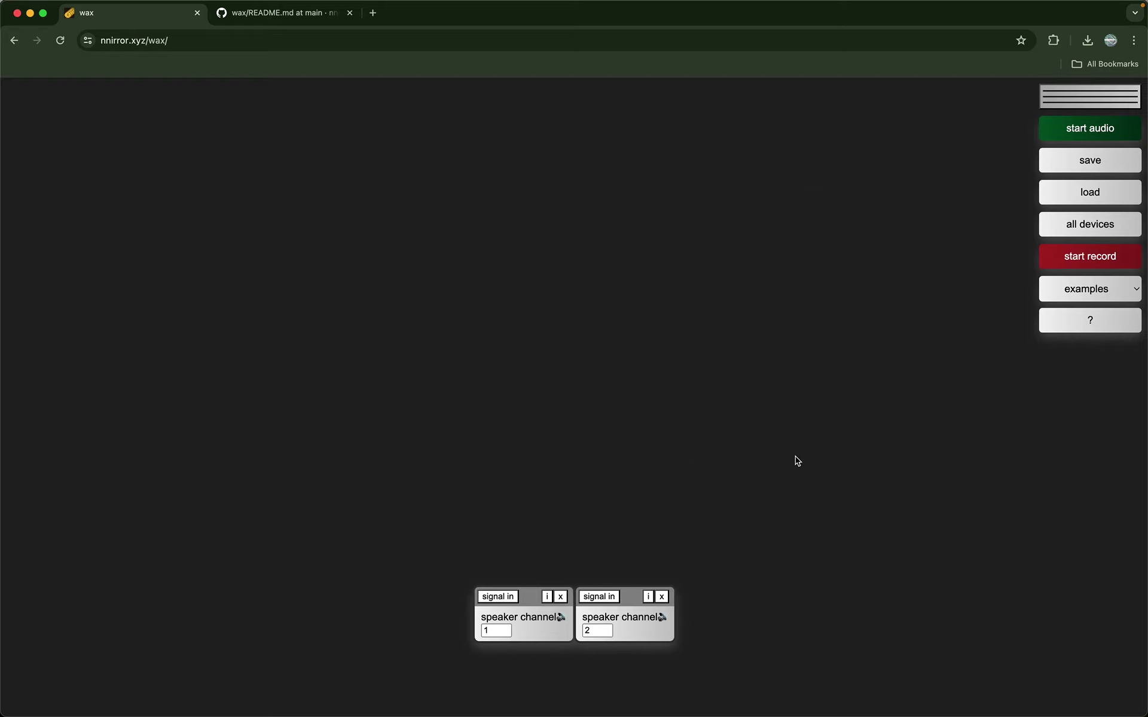
double_click(525, 421)
type("pattern")
key("Return")
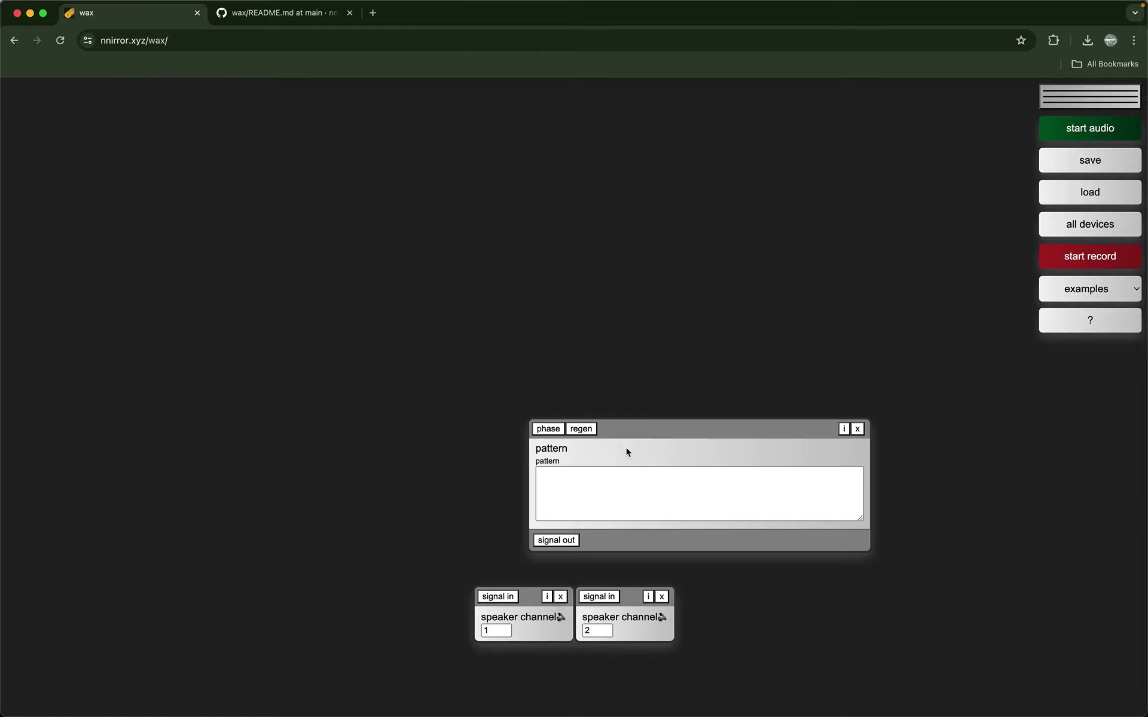
left_click_drag(625, 447, 536, 298)
left_click(500, 338)
left_click(331, 372)
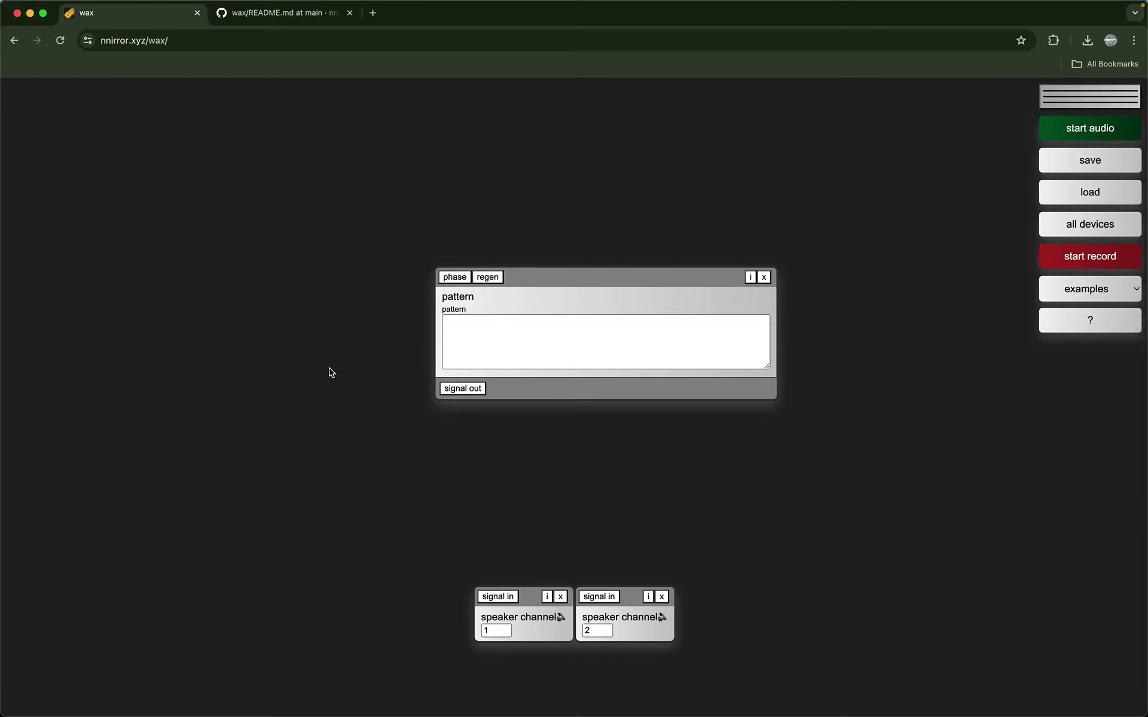
Begin the pattern device's code with the prefix "_."
left_click(494, 337)
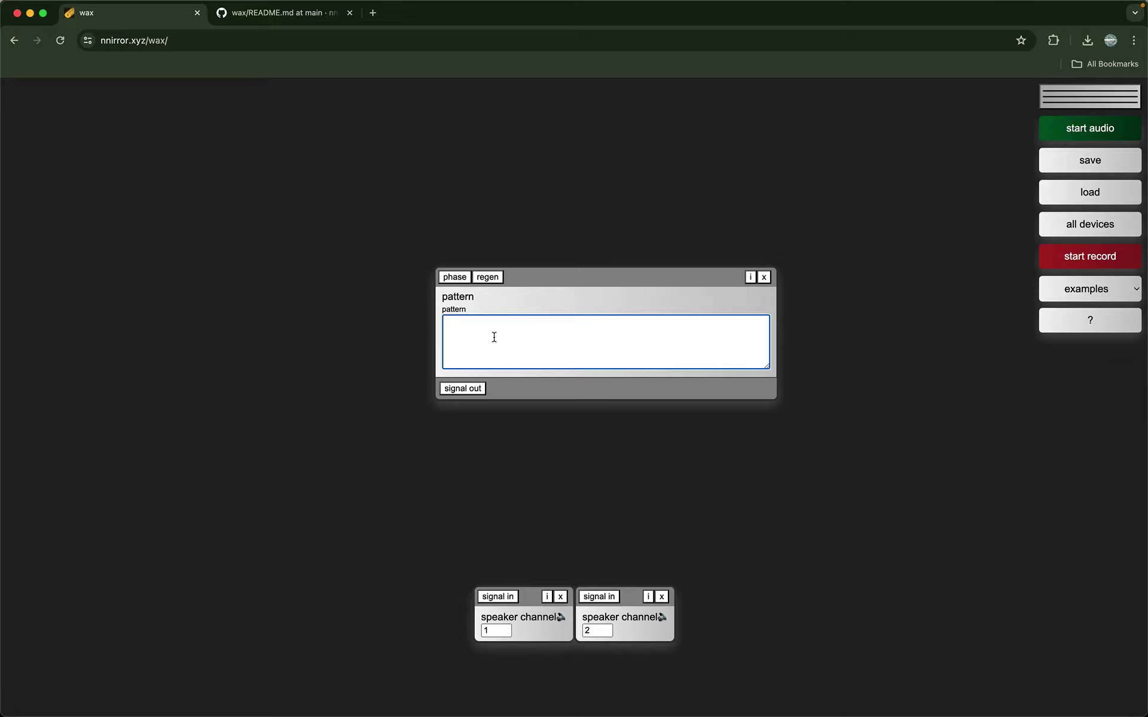
type("_.noise")
key("alt+shift+Left")
key("BackSpace")
Find the "pattern" section in wax's full documentation
left_click(1071, 320)
left_click(592, 466)
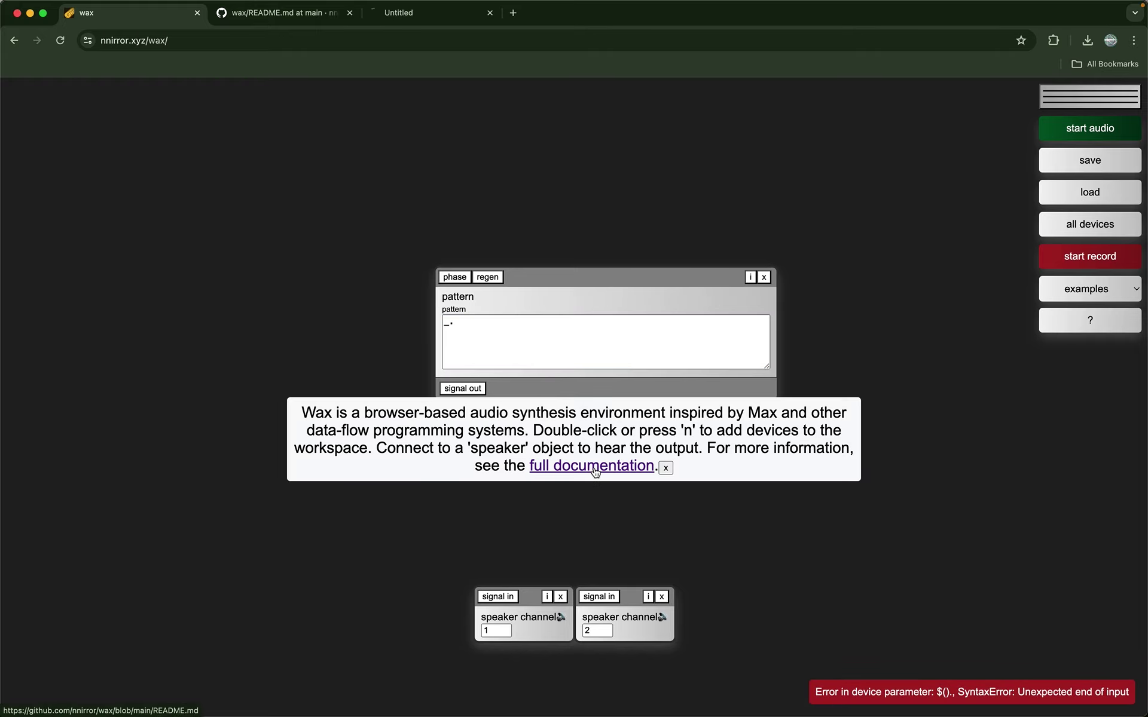
key("ctrl+Tab")
key("super+f")
type("pattern")
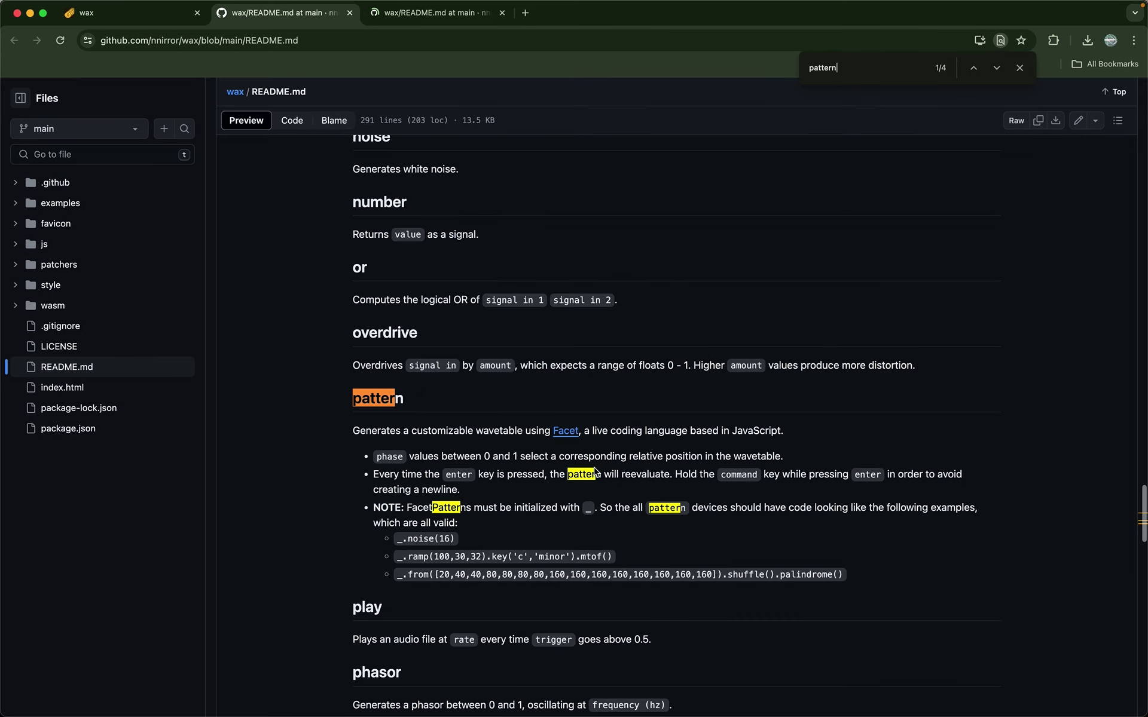
Open the linked Facet repository in a separate tab, and return to the wax documentation
left_click(565, 432, "super")
key("ctrl+Tab")
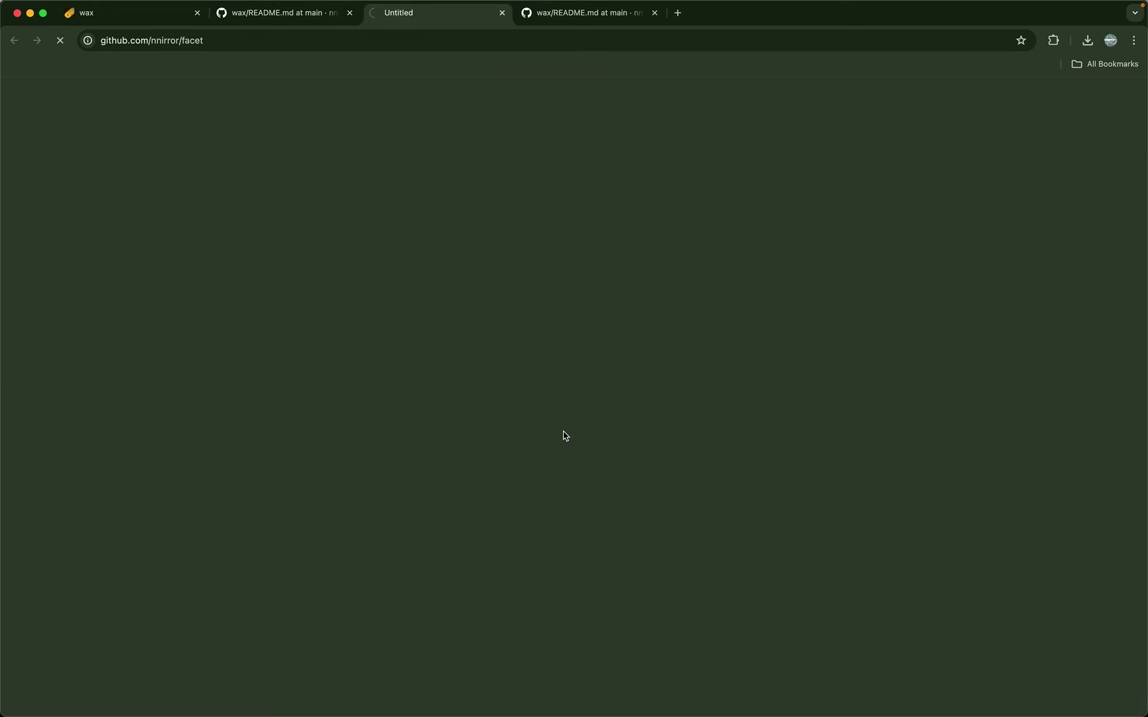
key("ctrl+shift+Tab")
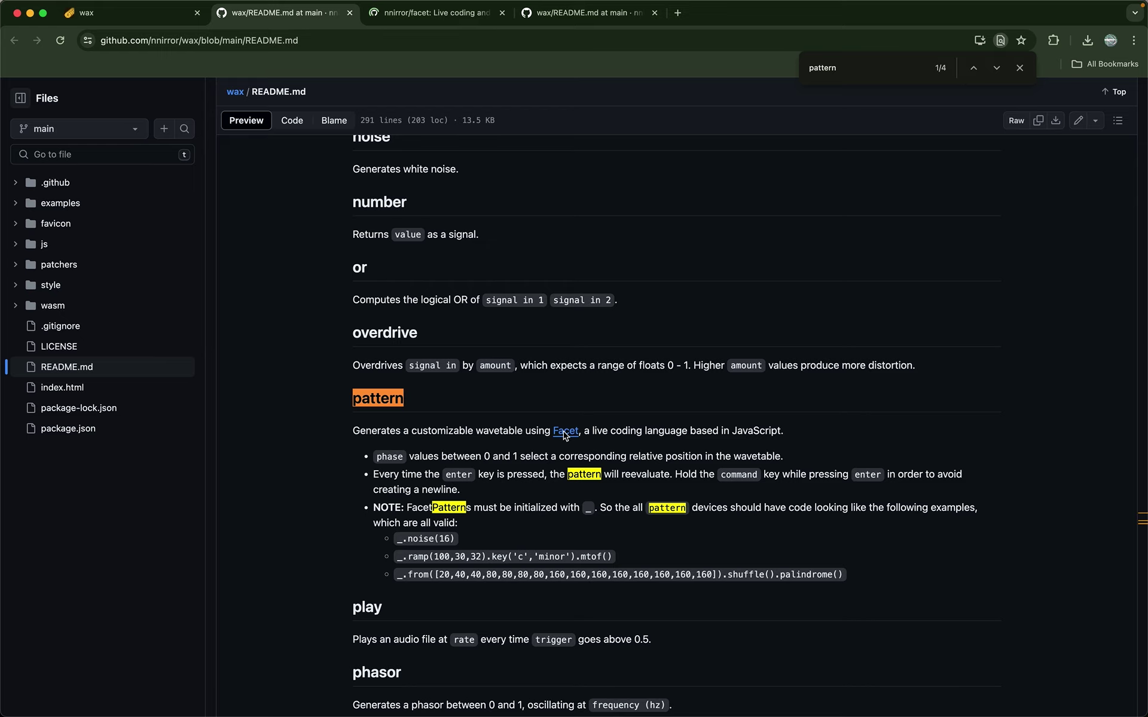
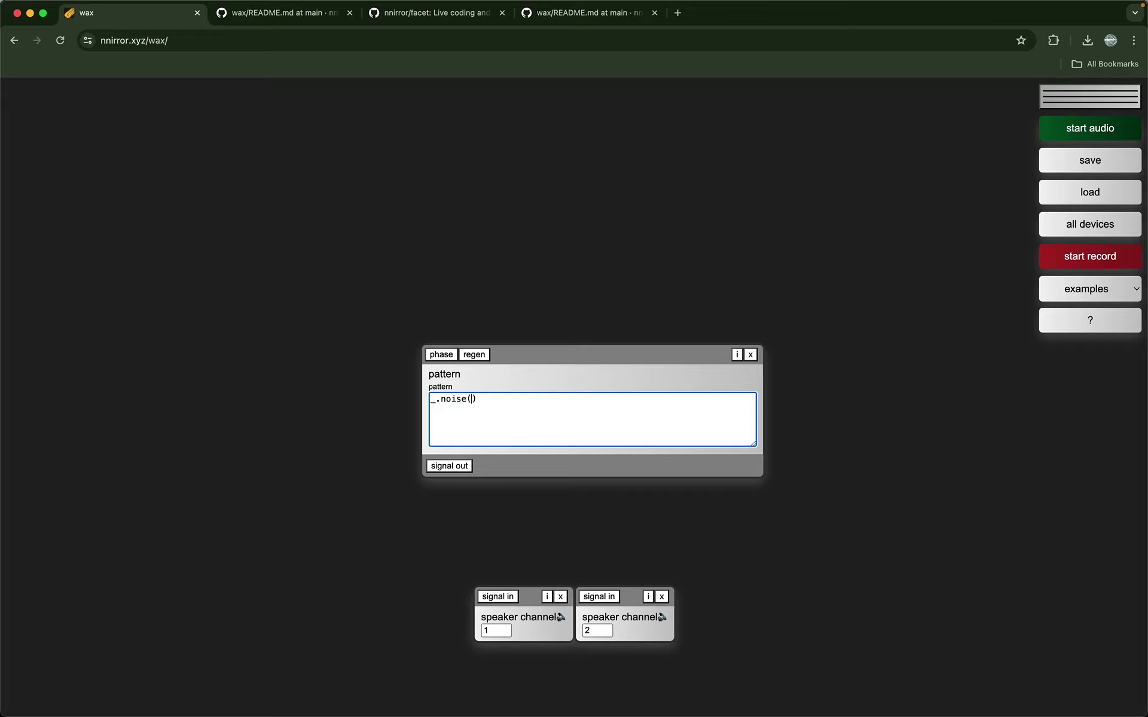
Complete the pattern device's code as _.noise(1000).times(_.ramp(1,0,1000)).palindrome().echo(7)
type("1000).times(_.ramp(1,0,1000)).")
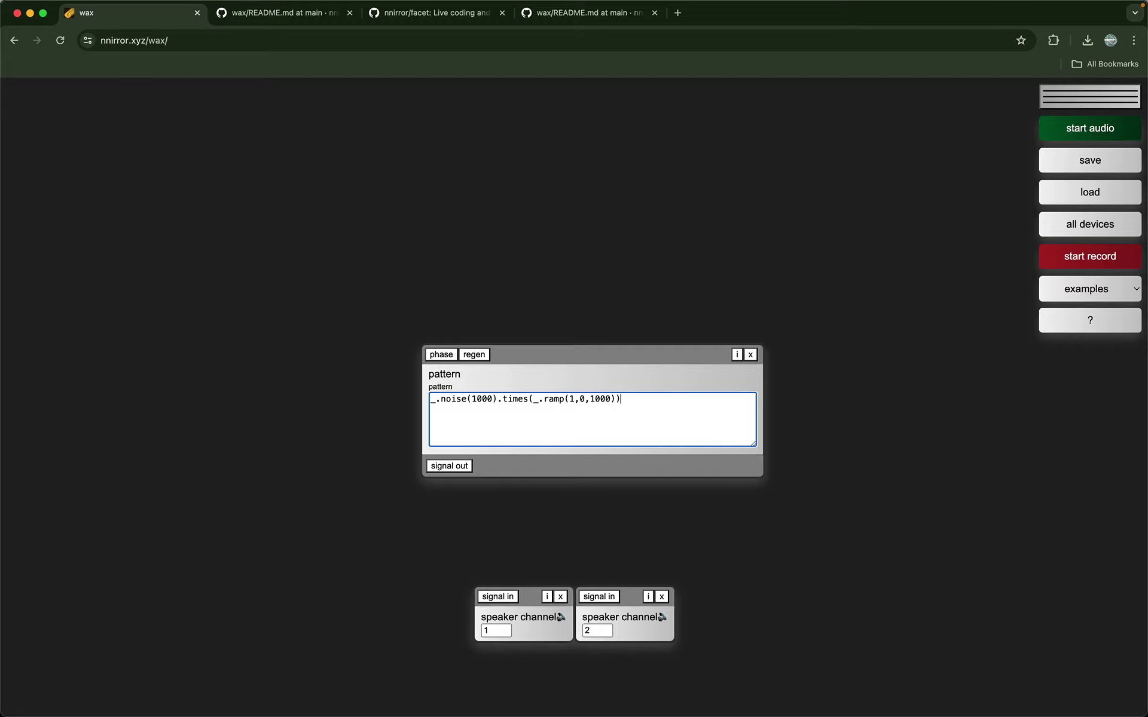
type("palindrome().echo(7,")
left_click(478, 209)
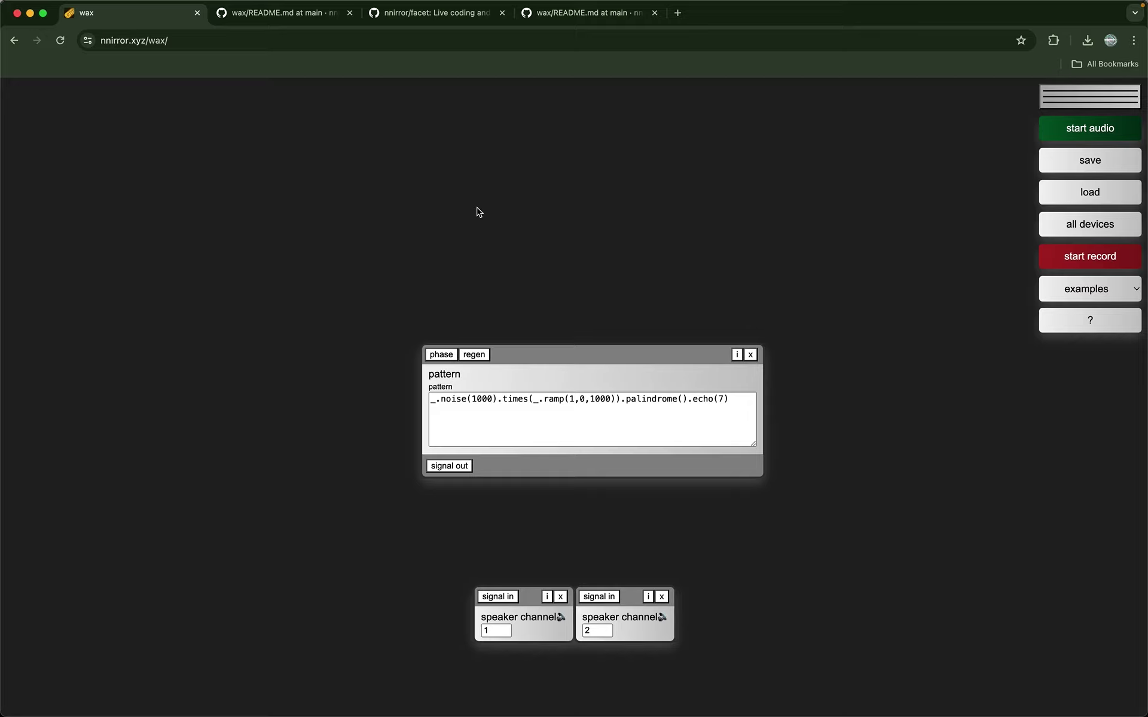
Add a phasor device above the pattern device and set its frequency to 1 Hz
double_click(477, 207)
type("phasor")
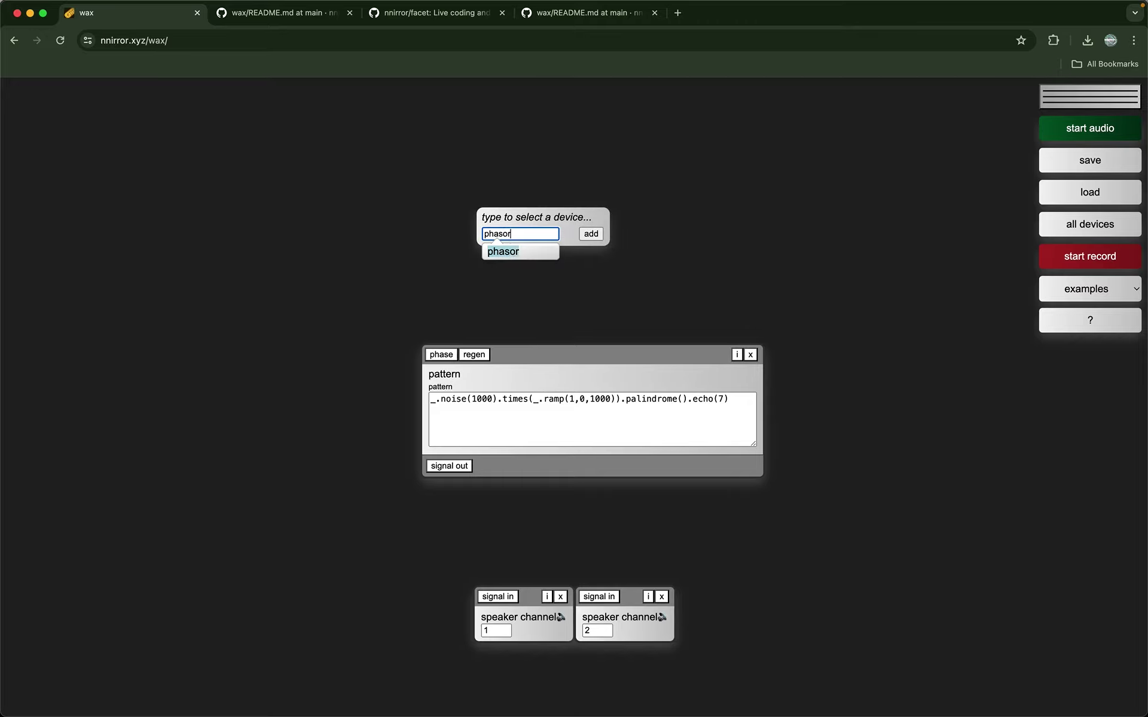
key("Return")
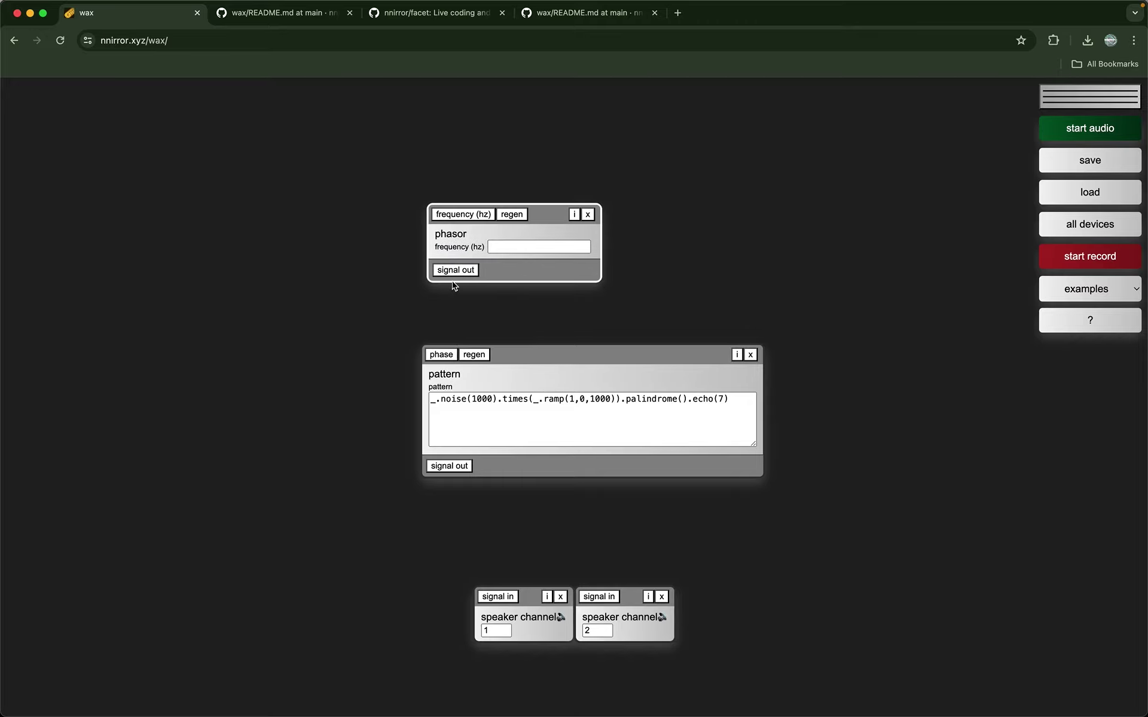
type("1")
key("Return")
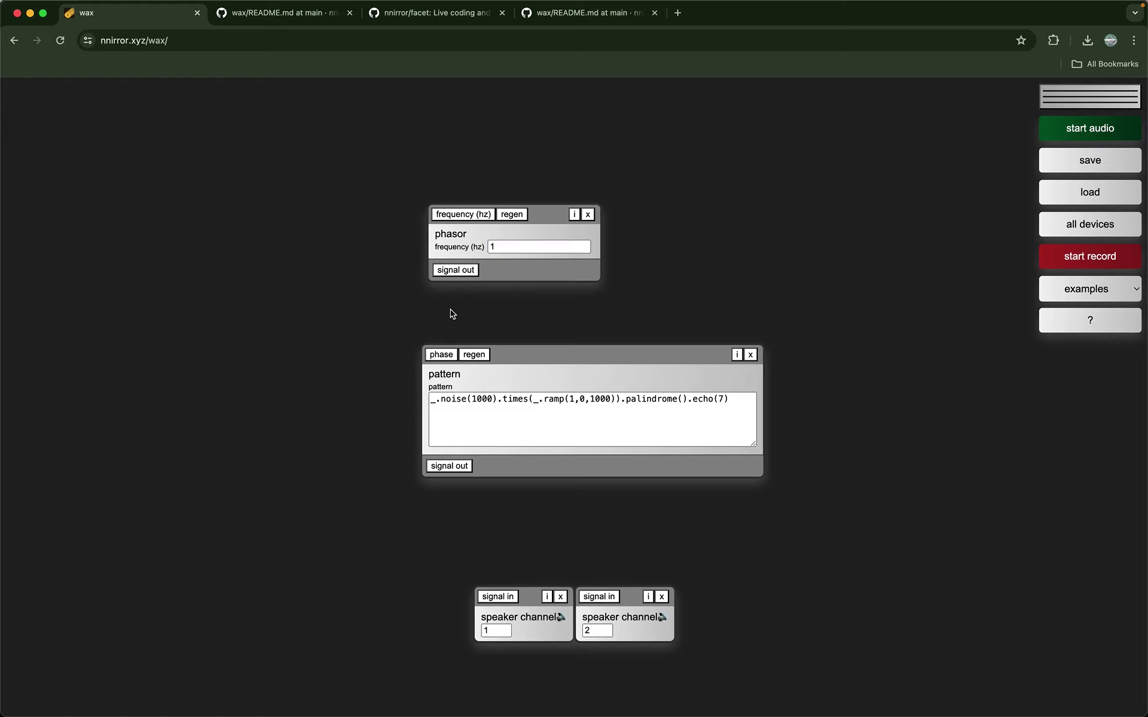
Connect the phasor's output to the pattern's phase and the pattern's output to both speaker channels, and start the audio
left_click(442, 355)
left_click(449, 465)
left_click(498, 597)
left_click(599, 597)
left_click(461, 468)
left_click(1090, 132)
Change the echo count in the pattern code to 15 and to 32
left_click(737, 399)
key("BackSpace")
type("15")
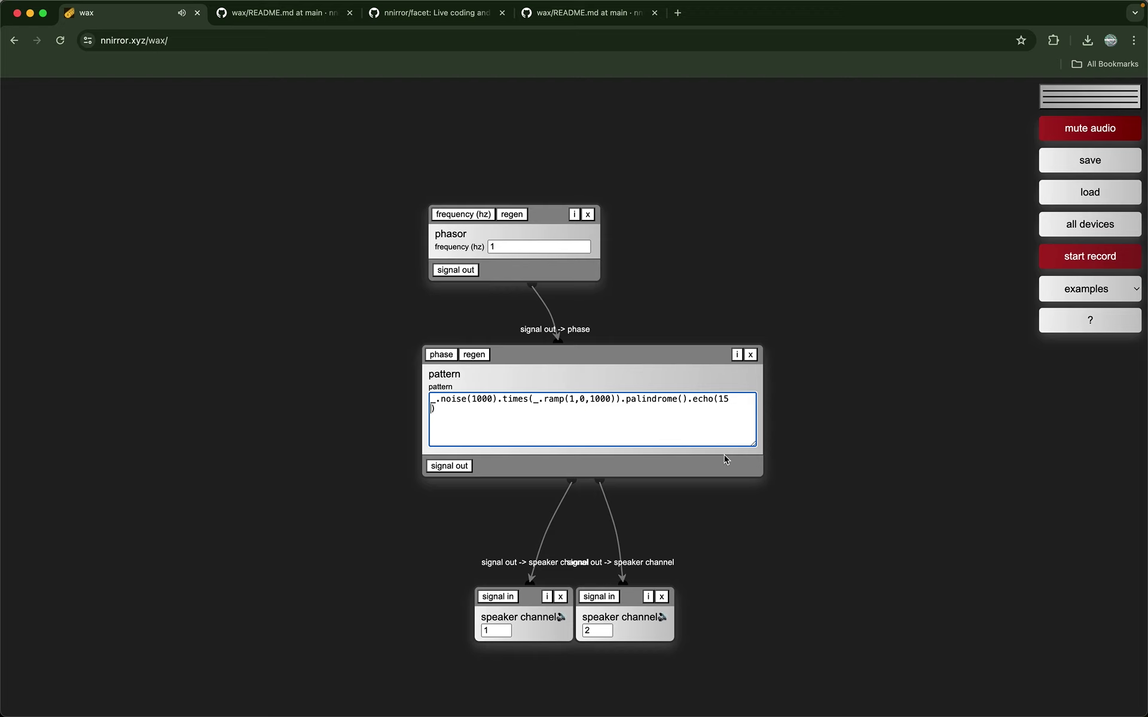
left_click(737, 404)
key("BackSpace")
key("BackSpace")
type("32")
Append .lpf(2000,0.9) to the end of the pattern code and mute the audio
left_click(596, 422)
type(".lpf(2000,0.9")
left_click(1076, 129)
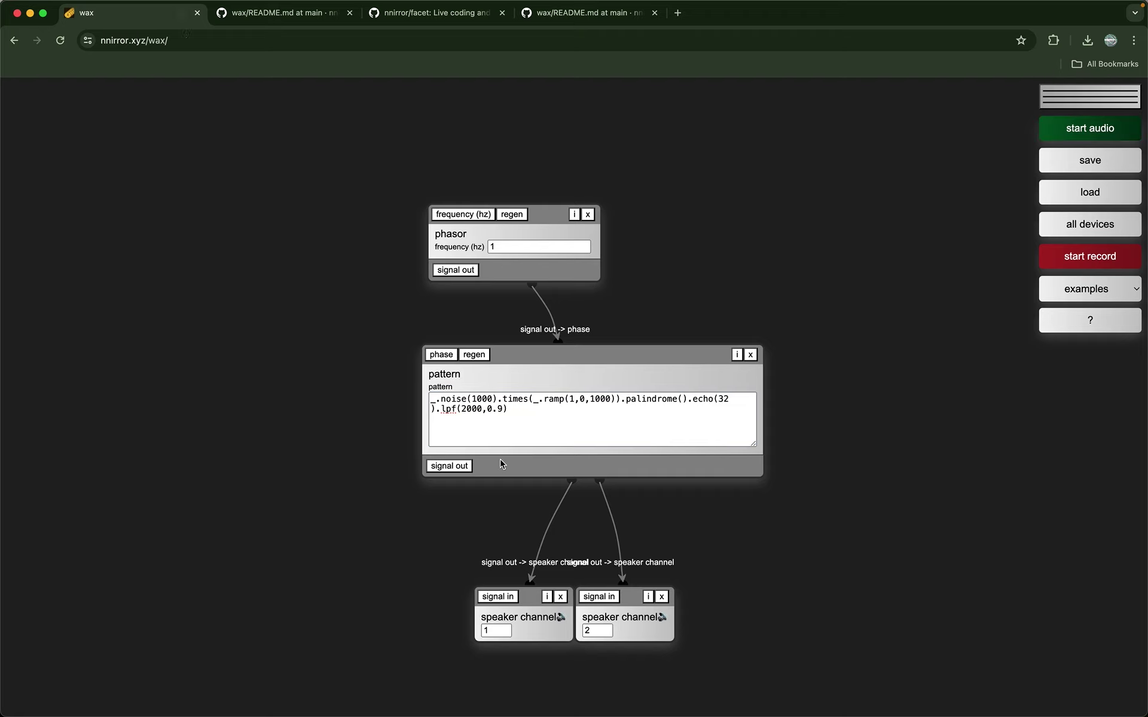
Replace the whole pattern code with _.noise(16).scale(36,80)
left_click(555, 415)
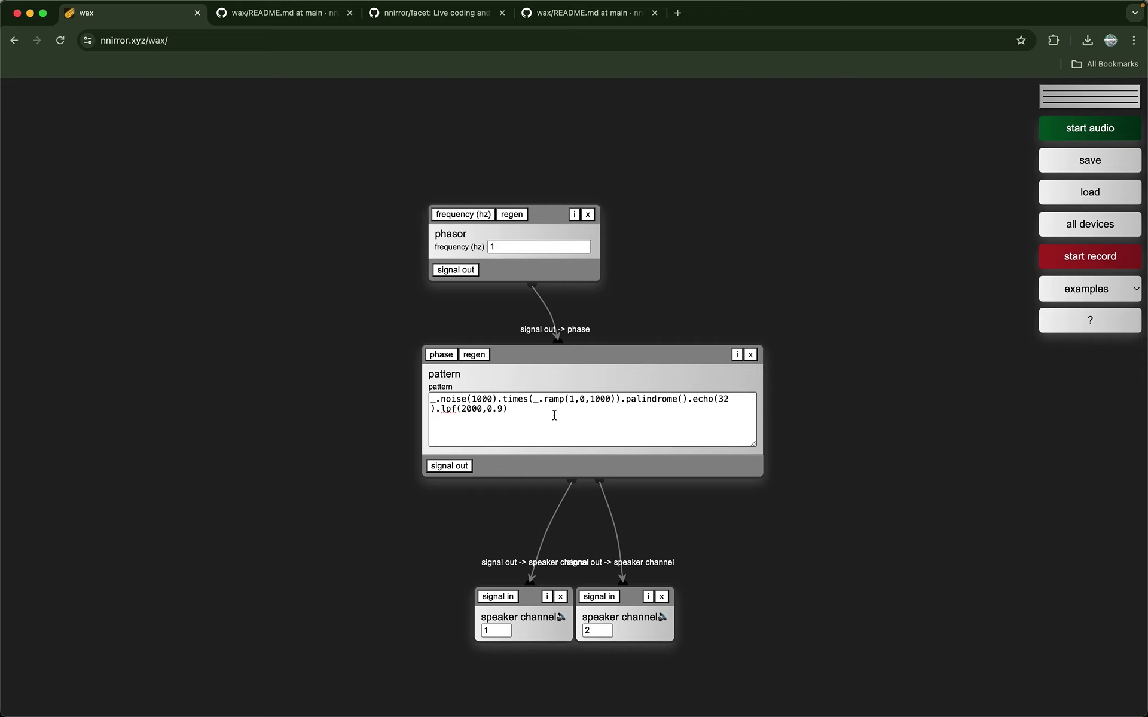
key("super+a")
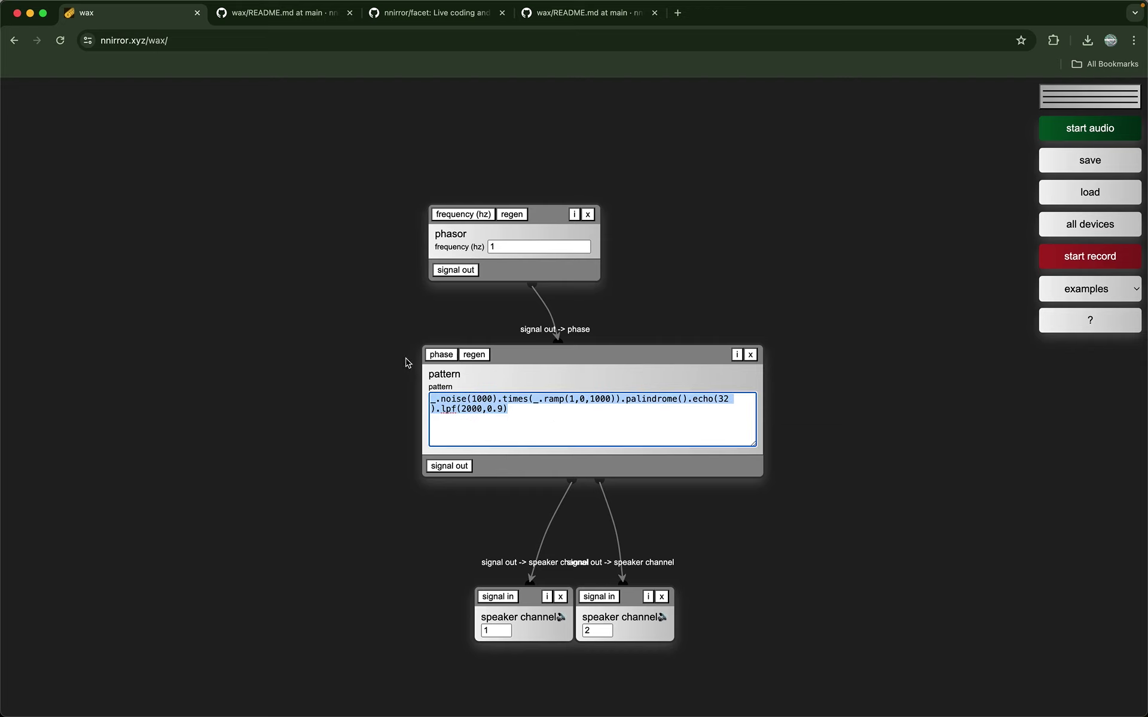
left_click_drag(547, 424, 439, 397)
type("_.")
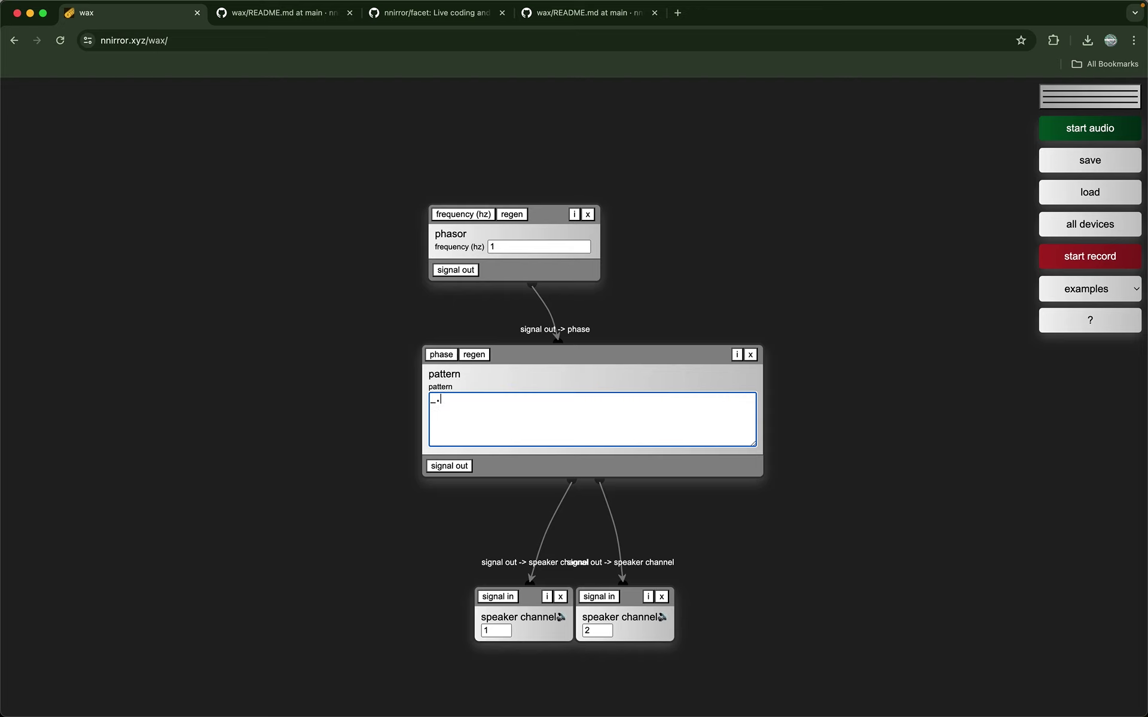
type("noise(1)")
key("Left")
type("6")
key("Right")
type(".scale(36,8)")
key("Left")
type("0")
key("Right")
Append .key('c','major').mtof() to the pattern code
type(".key9")
key("BackSpace")
type("('c'")
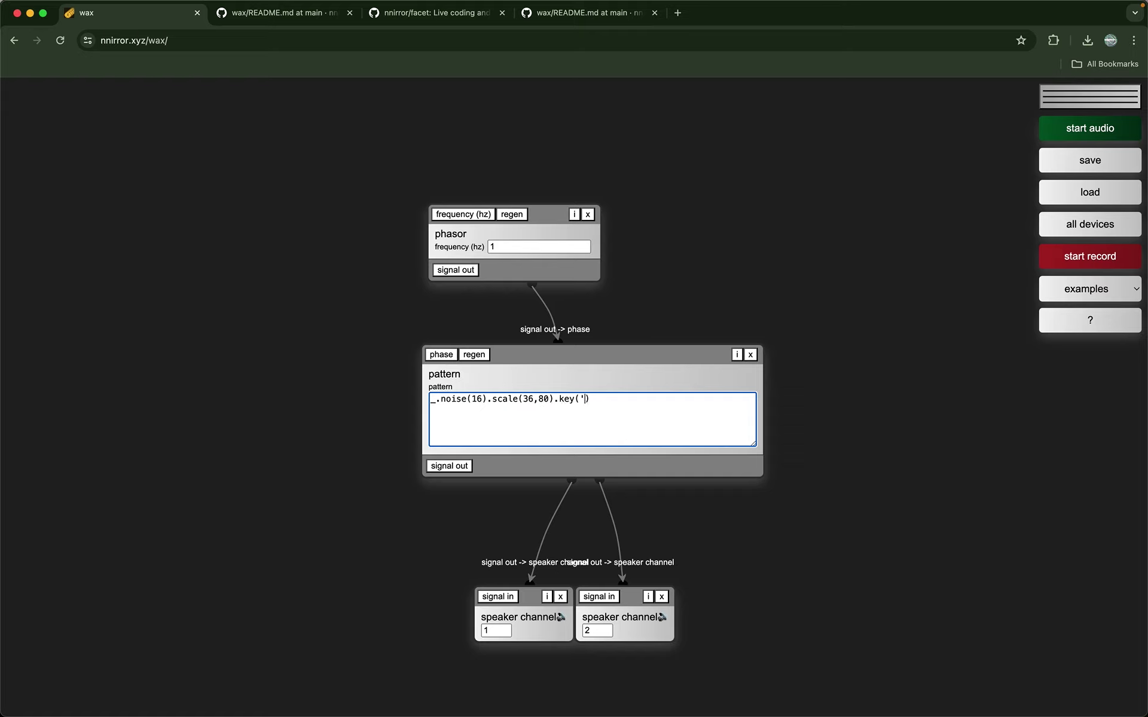
type(",'major'")
key("Right")
type(".mtof()")
left_click(729, 241)
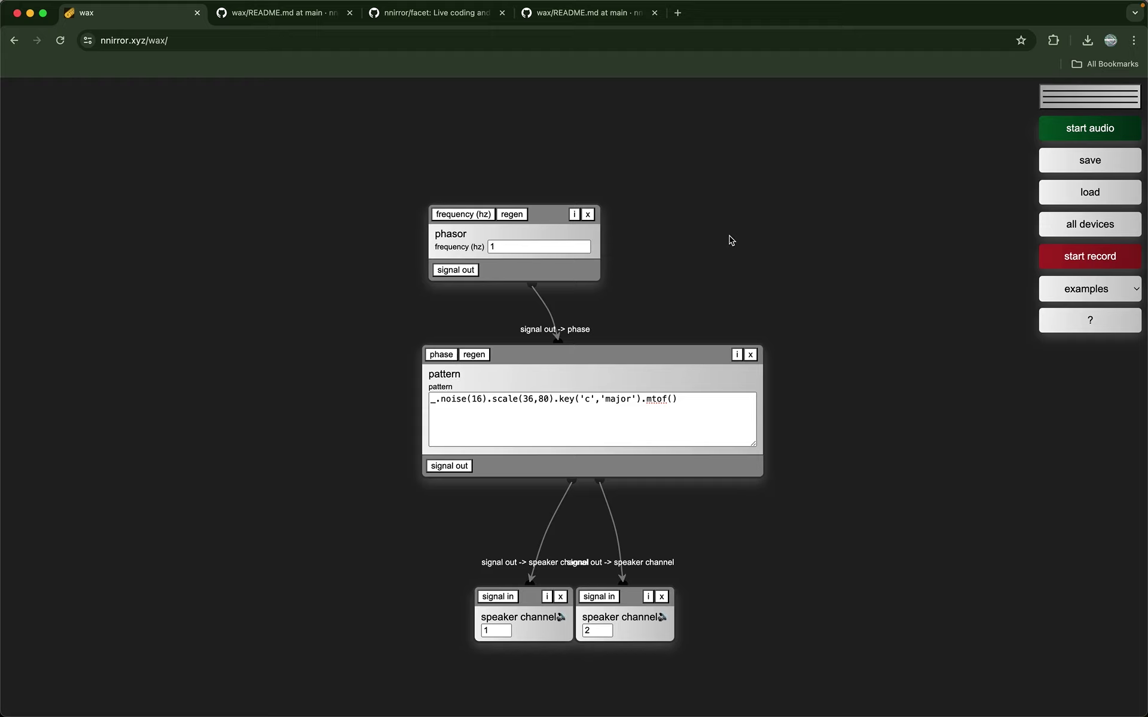
Move the phasor and pattern devices upward and remove the pattern's connections to both speaker channels
left_click(655, 408)
left_click_drag(567, 222, 567, 202)
left_click_drag(511, 355, 519, 310)
left_click(569, 442)
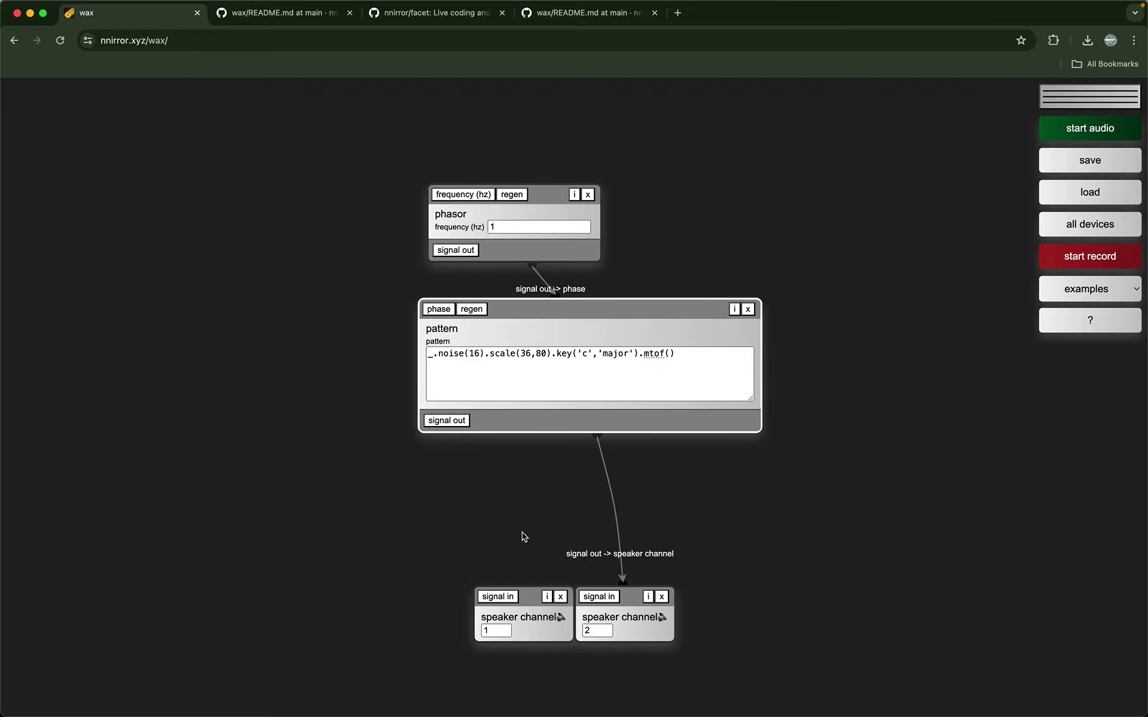
left_click(614, 467)
Add a tri device and place it between the pattern device and the speakers
double_click(568, 508)
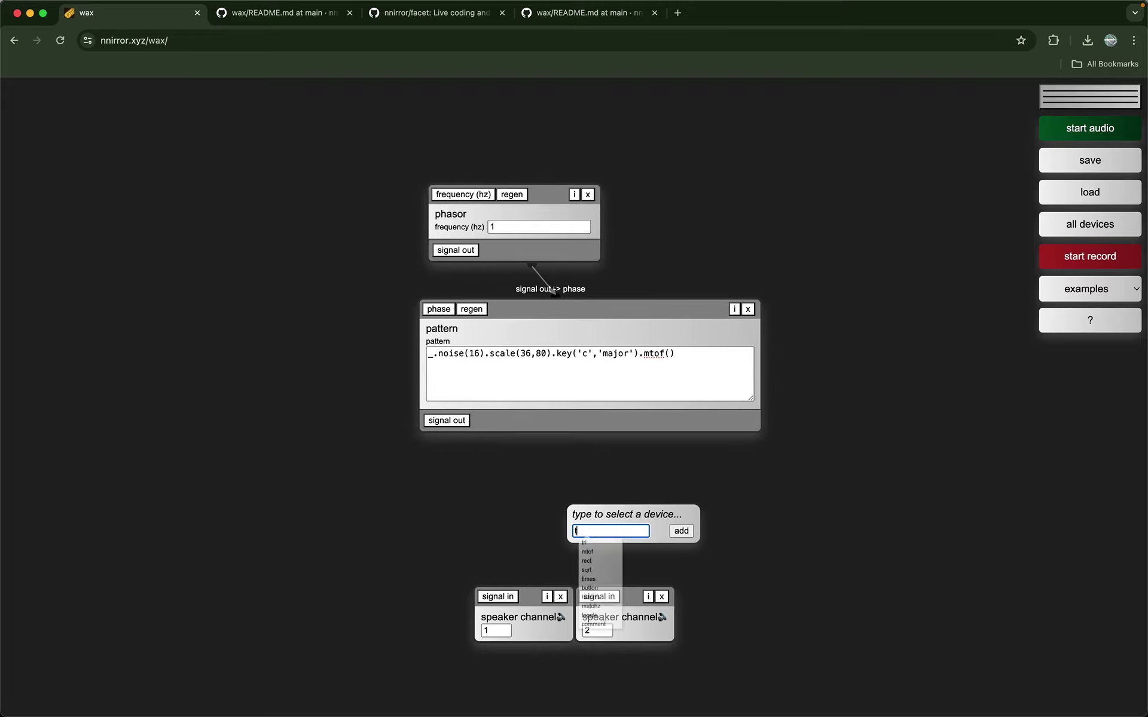
type("tri")
key("Return")
left_click_drag(601, 555, 486, 500)
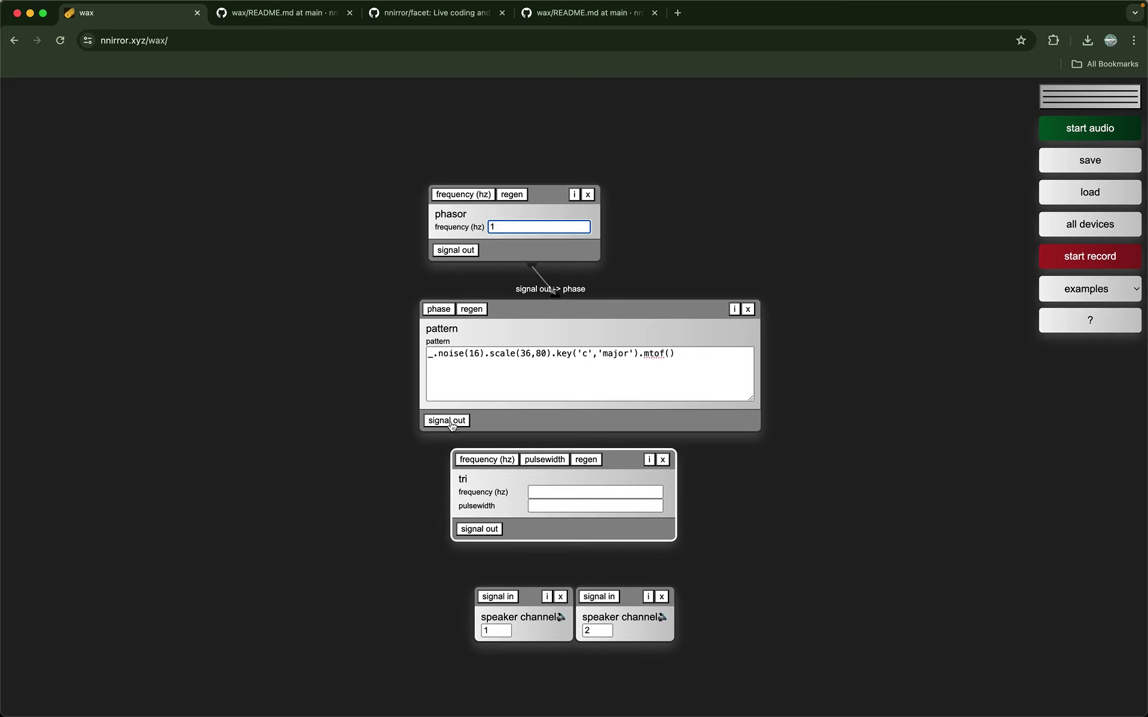
Connect the pattern's output to tri's frequency and tri's output to both speakers, and play the audio briefly before muting it
left_click(485, 464)
left_click(480, 529)
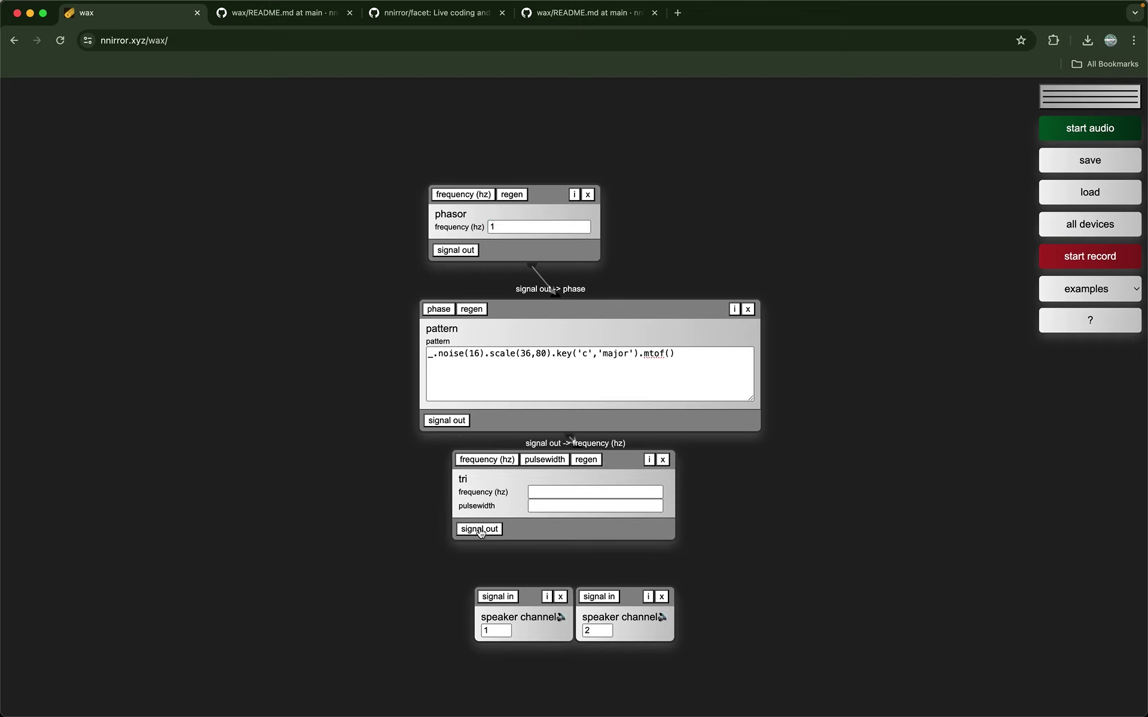
left_click(497, 596)
left_click(600, 595)
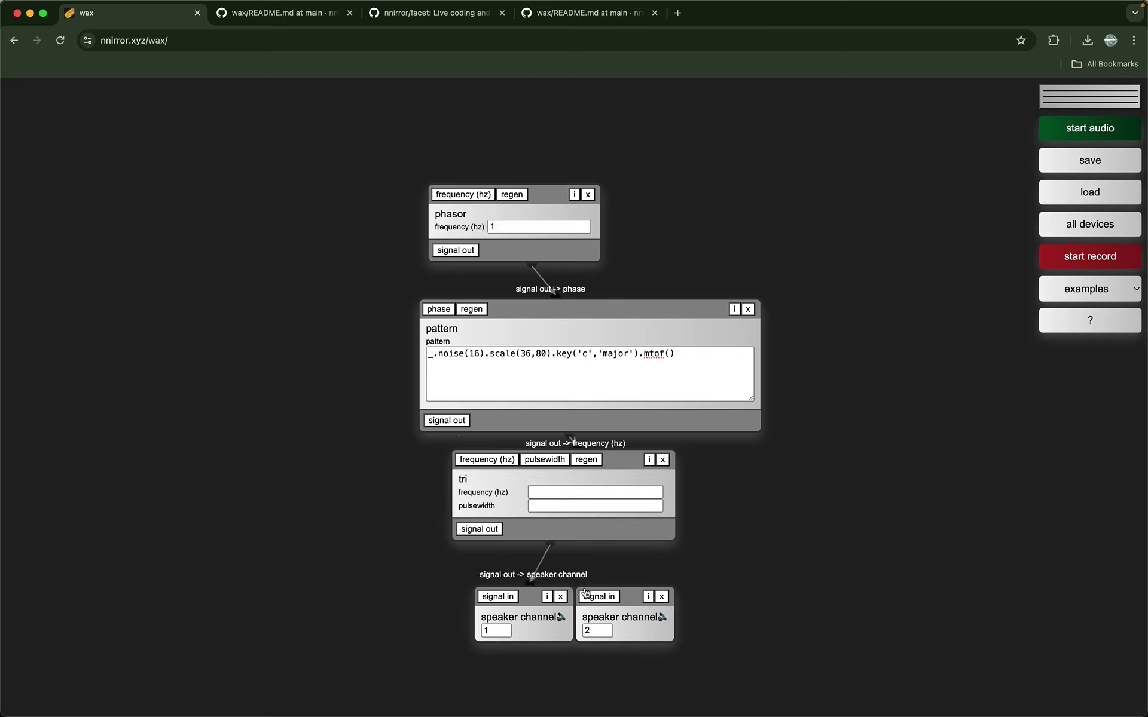
left_click(489, 531)
left_click(1091, 129)
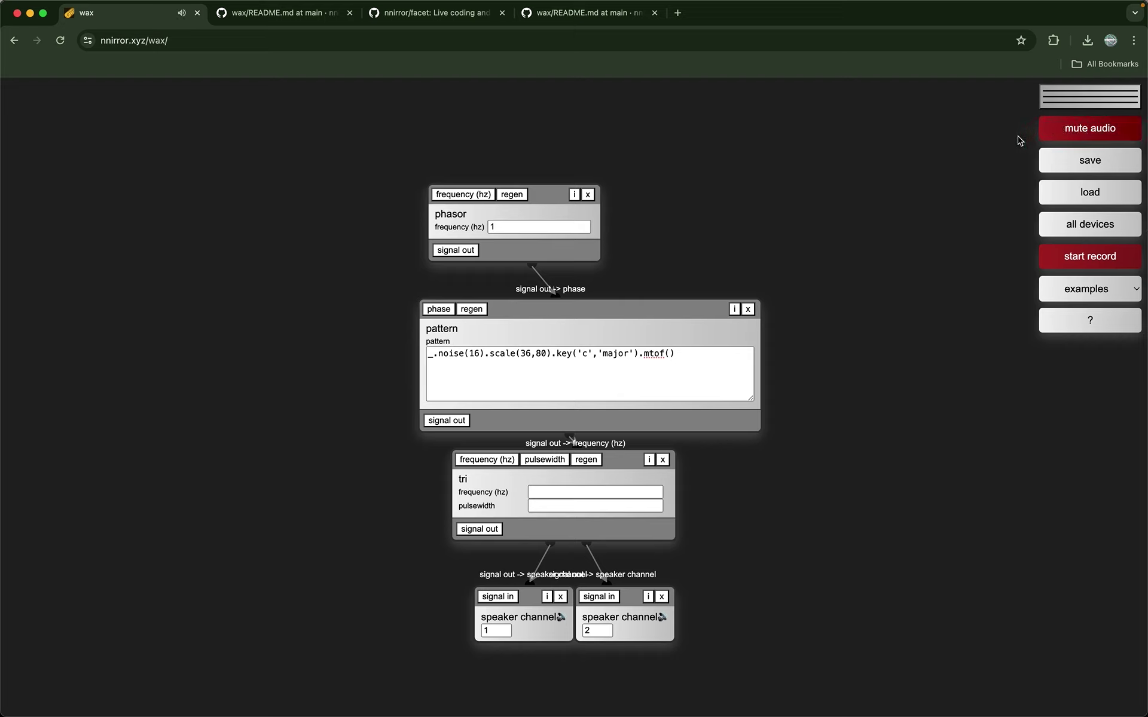
left_click(1109, 130)
left_click(512, 363)
key("super+a")
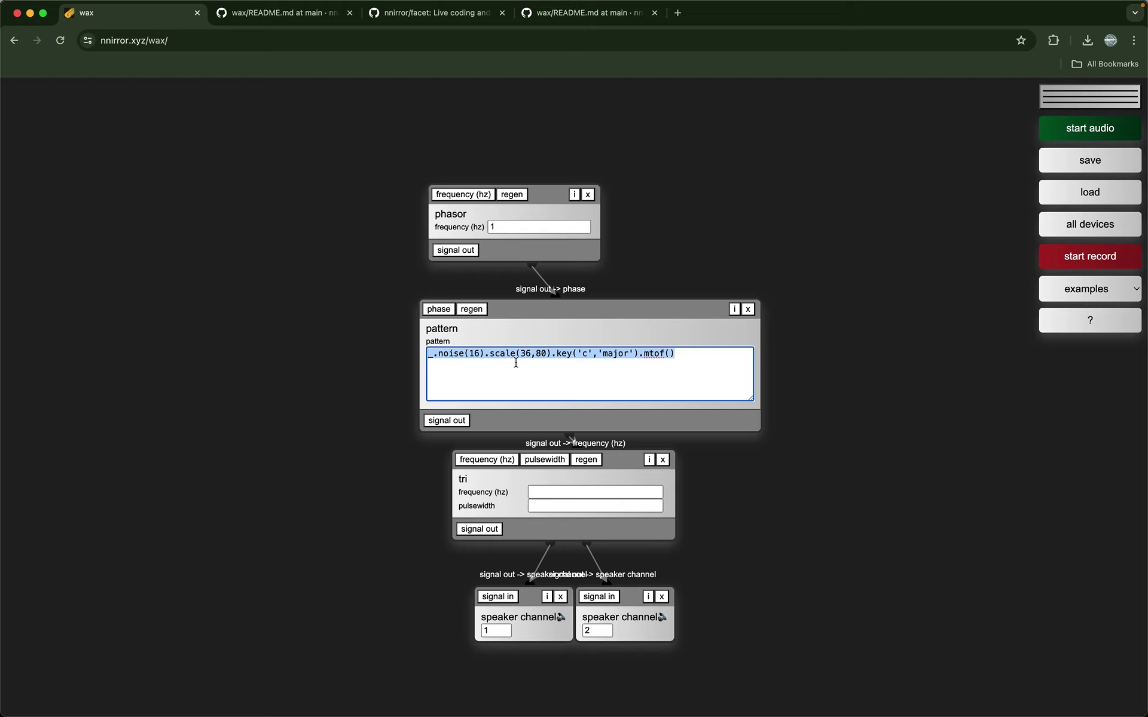
left_click(404, 389)
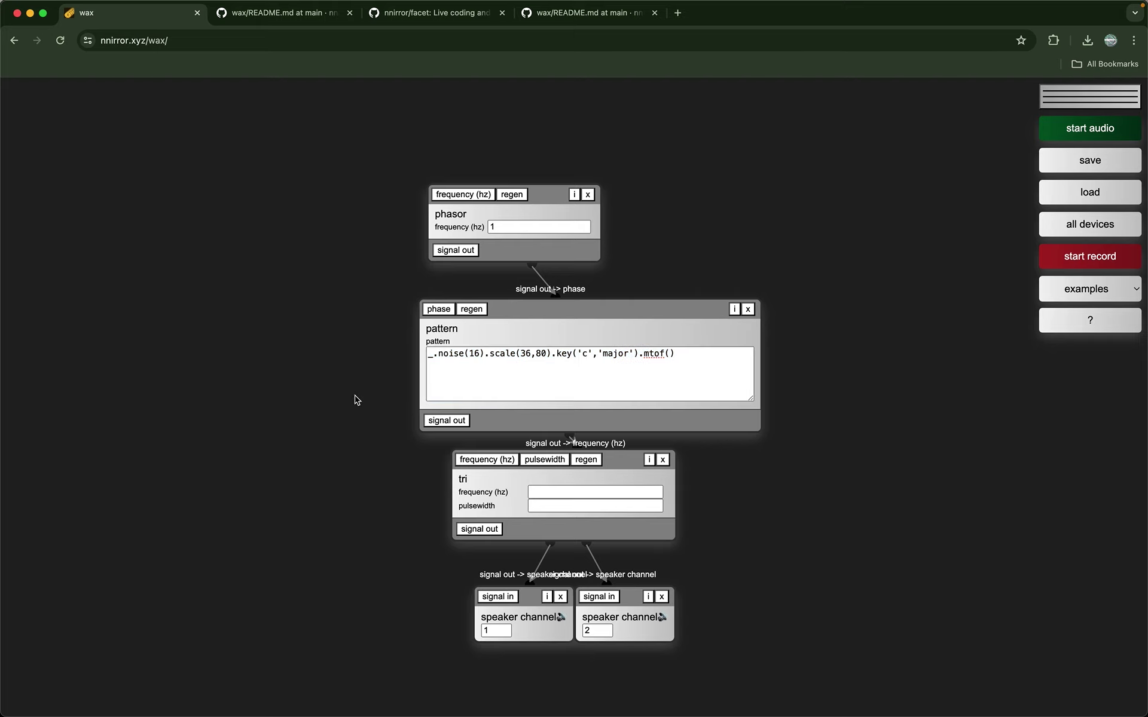
Try editing the second speaker's channel number and restore it to 2
left_click(495, 632)
left_click(597, 631)
left_click(885, 601)
left_click(595, 628)
type("1")
key("BackSpace")
type("2")
left_click(893, 580)
Add a microphone input device, mute the audio, and place the device beside the phasor
left_click(284, 255)
type("mic")
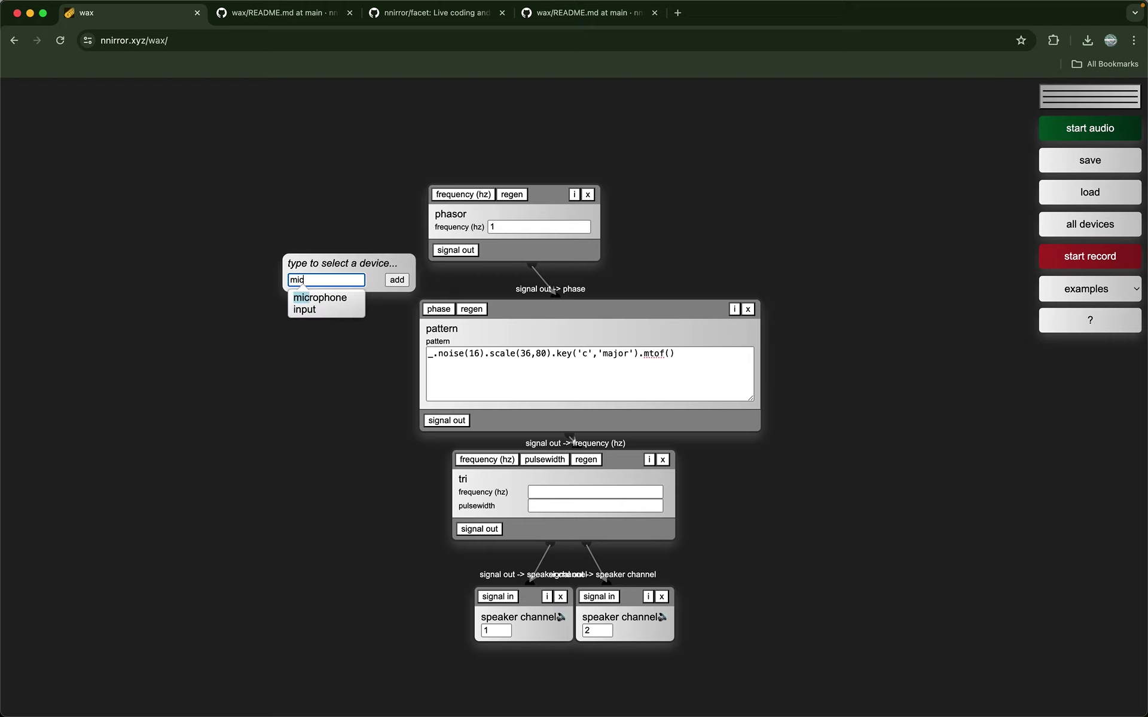
key("Return")
left_click(1099, 137)
left_click_drag(338, 269, 286, 234)
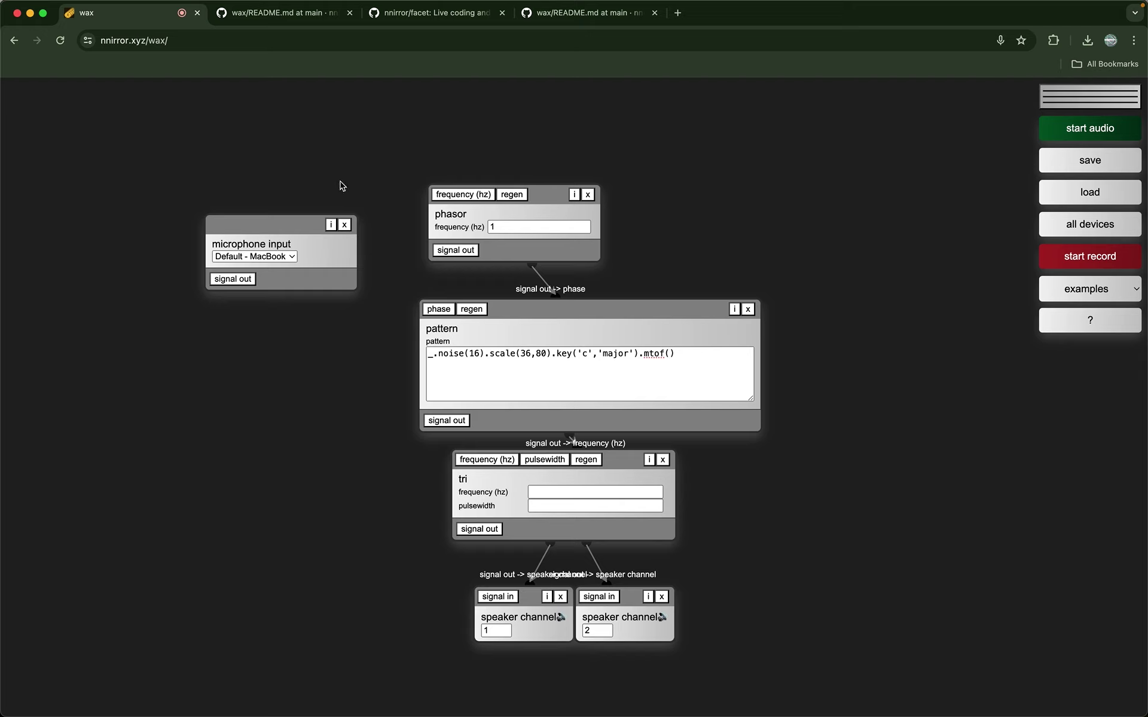
left_click_drag(259, 236, 259, 222)
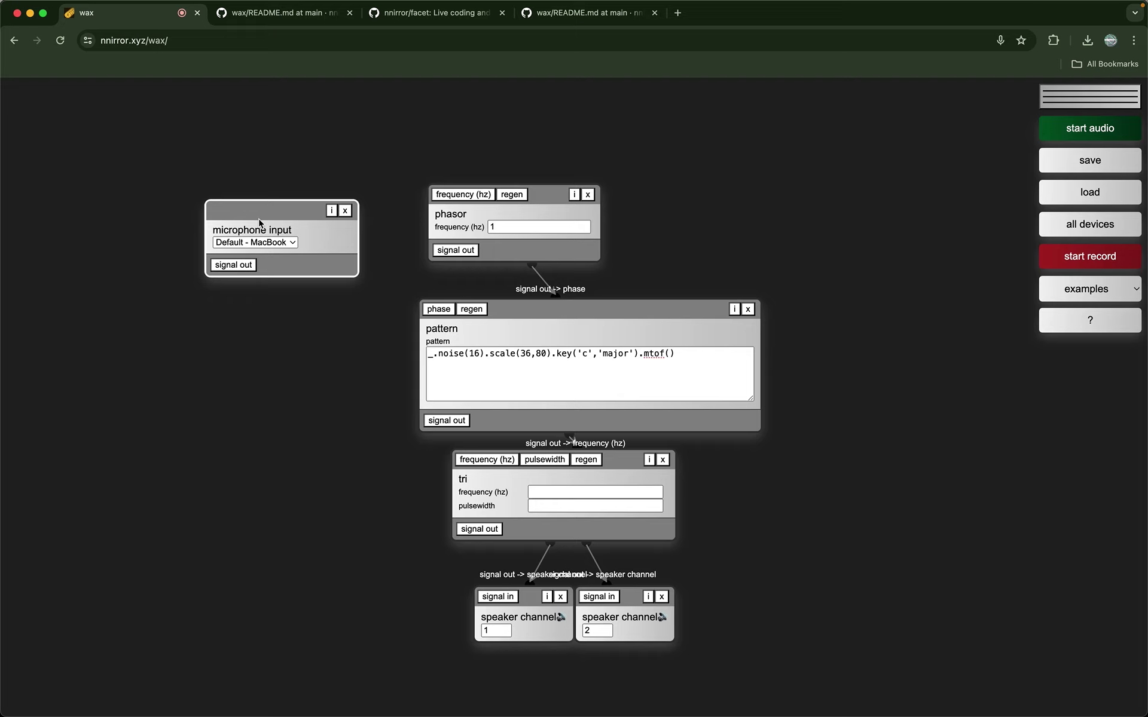
left_click(258, 179)
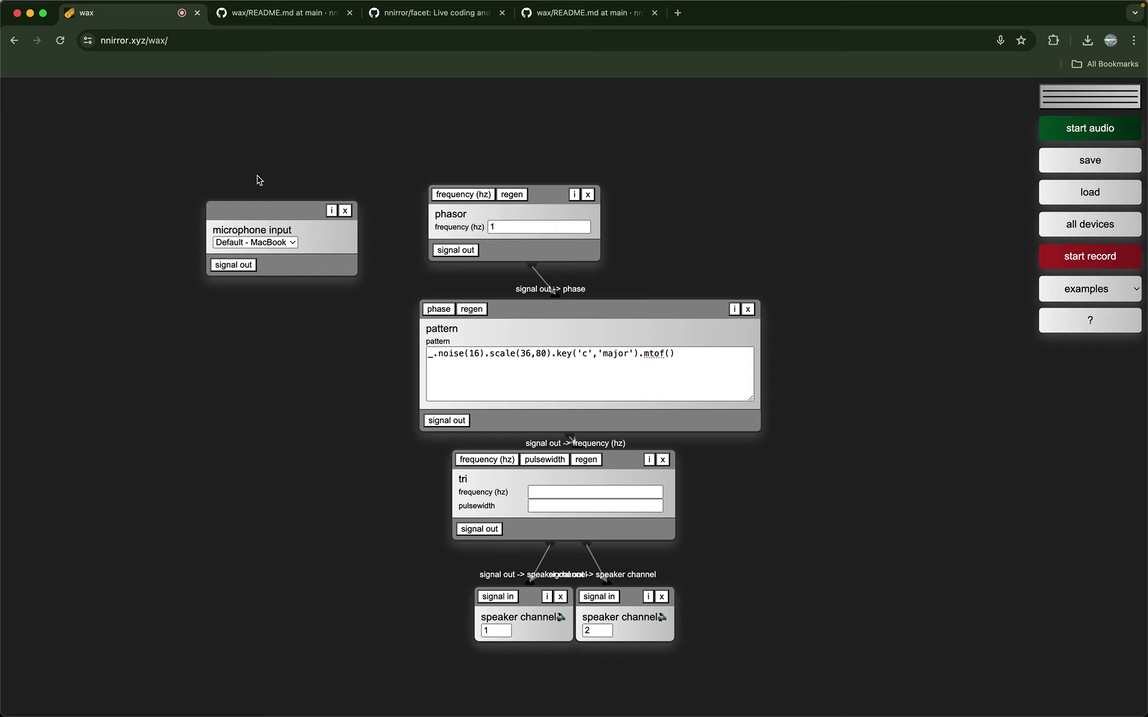
Add a delay device below the microphone input and separate it from the pattern device so they do not overlap
double_click(239, 307)
type("felay")
key("Return")
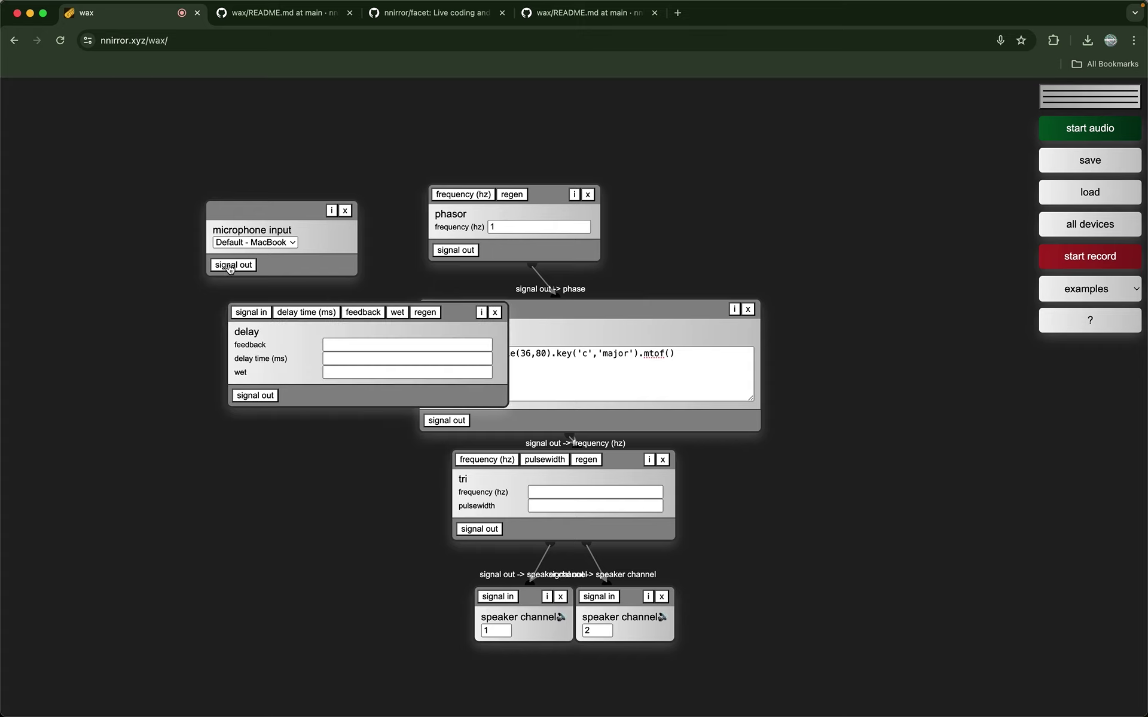
left_click(328, 345)
left_click_drag(310, 347, 229, 348)
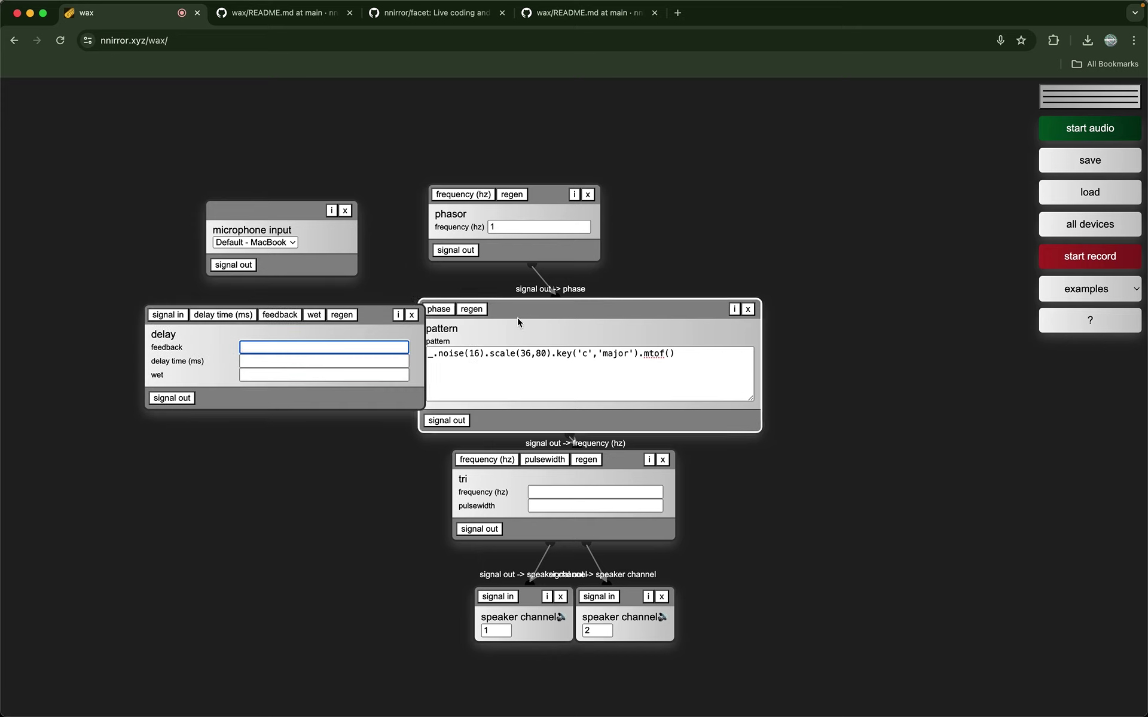
left_click_drag(518, 318, 544, 317)
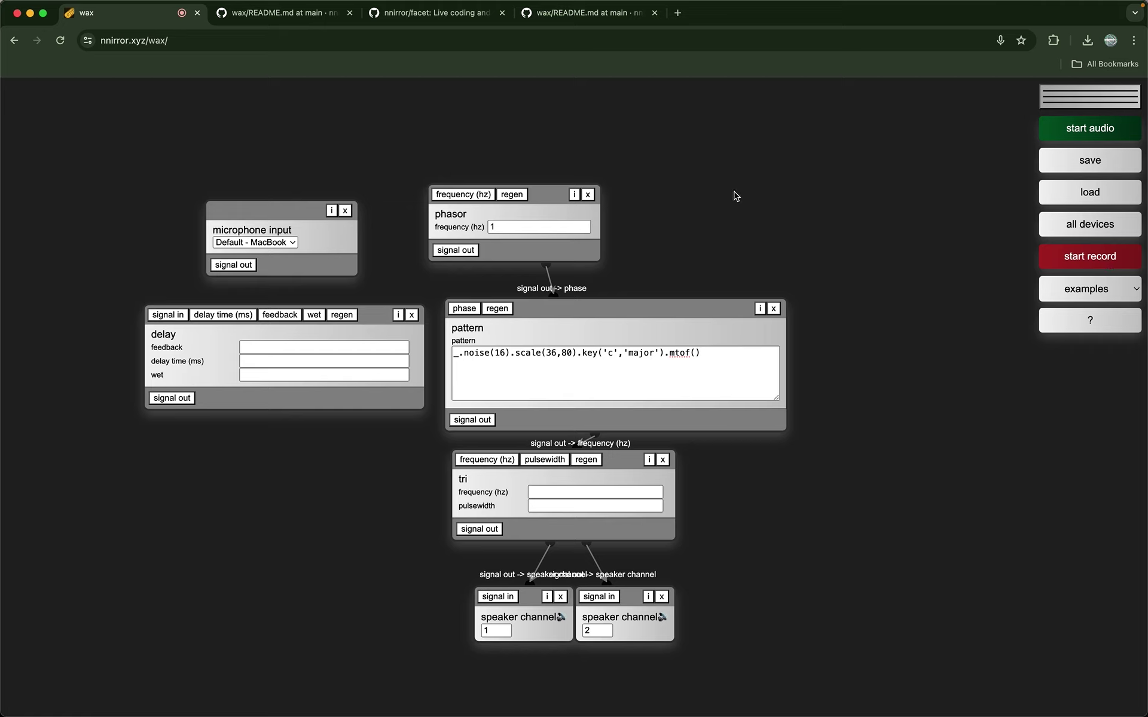
Move the microphone input above the delay device and view its available input sources
left_click_drag(259, 226, 206, 224)
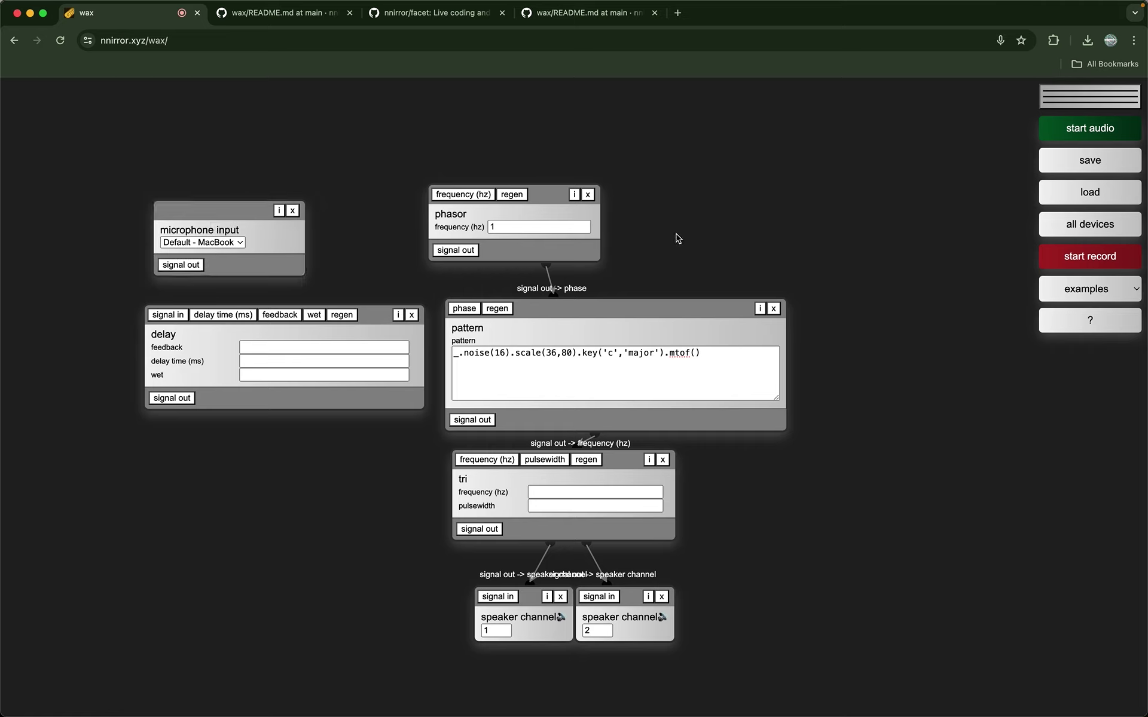
left_click(211, 242)
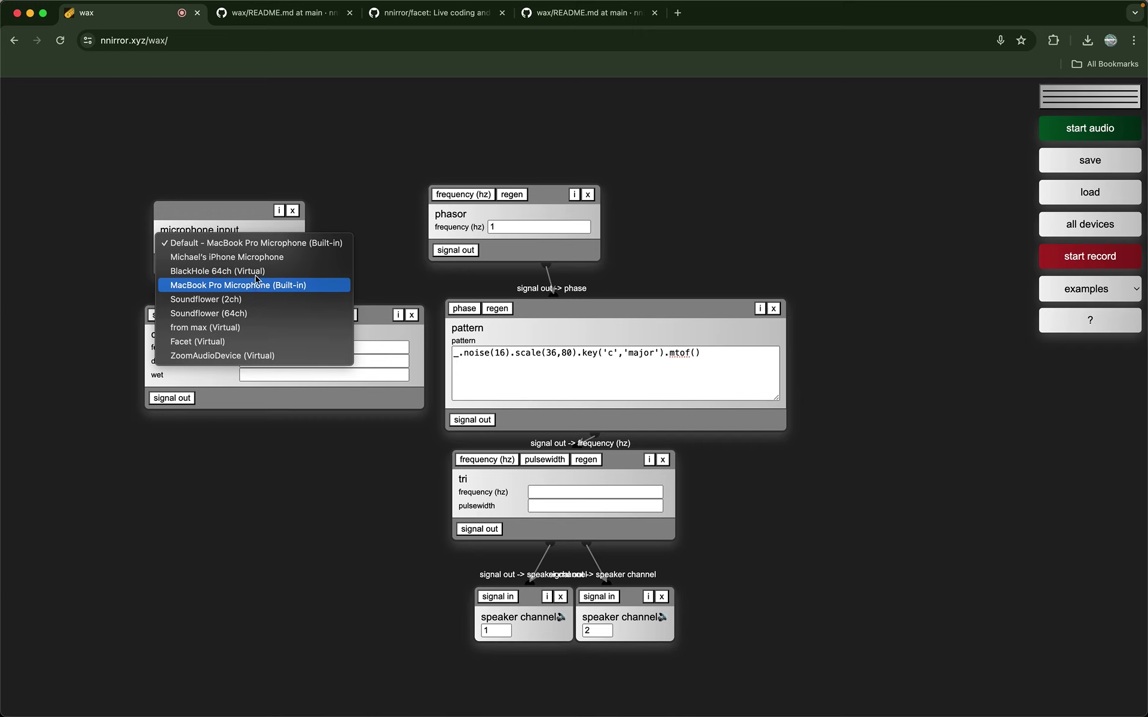
left_click(320, 199)
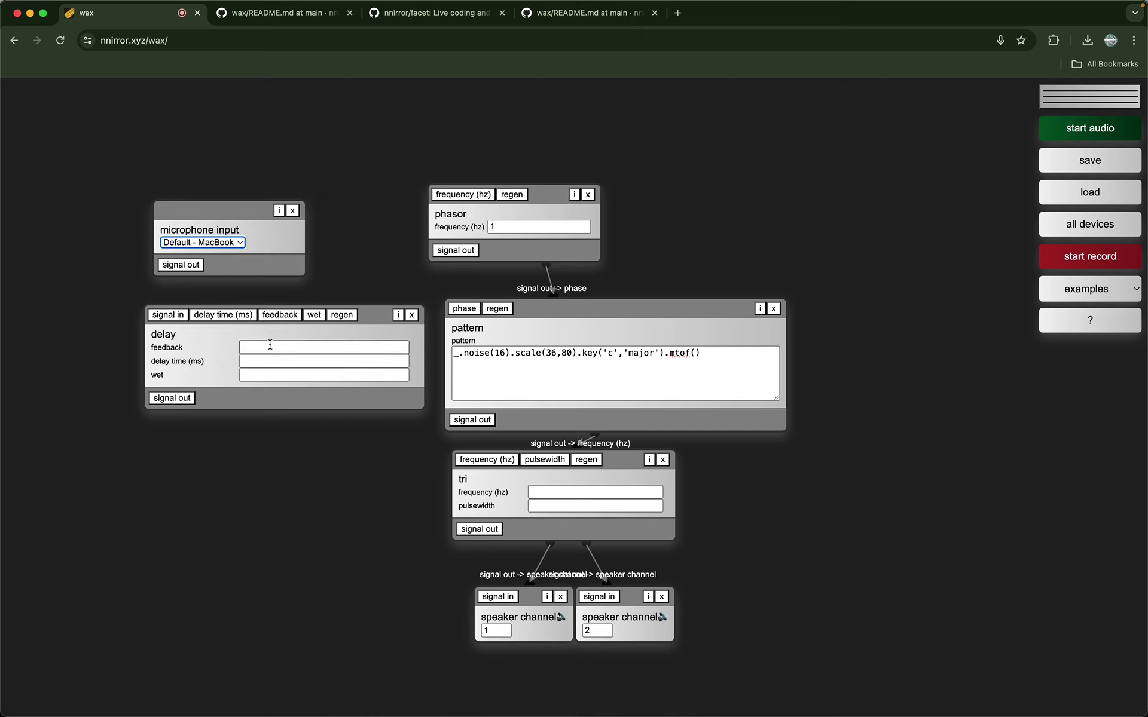
left_click(319, 250)
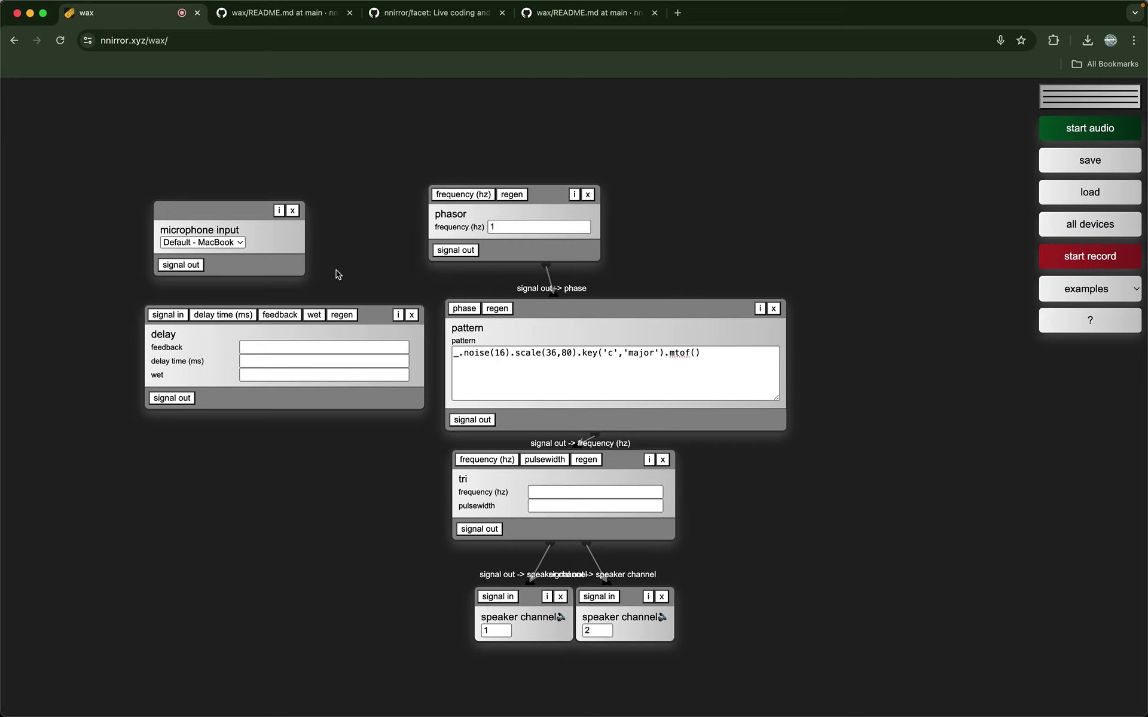
Shift the microphone input slightly to the right above the delay device
left_click_drag(233, 230, 251, 229)
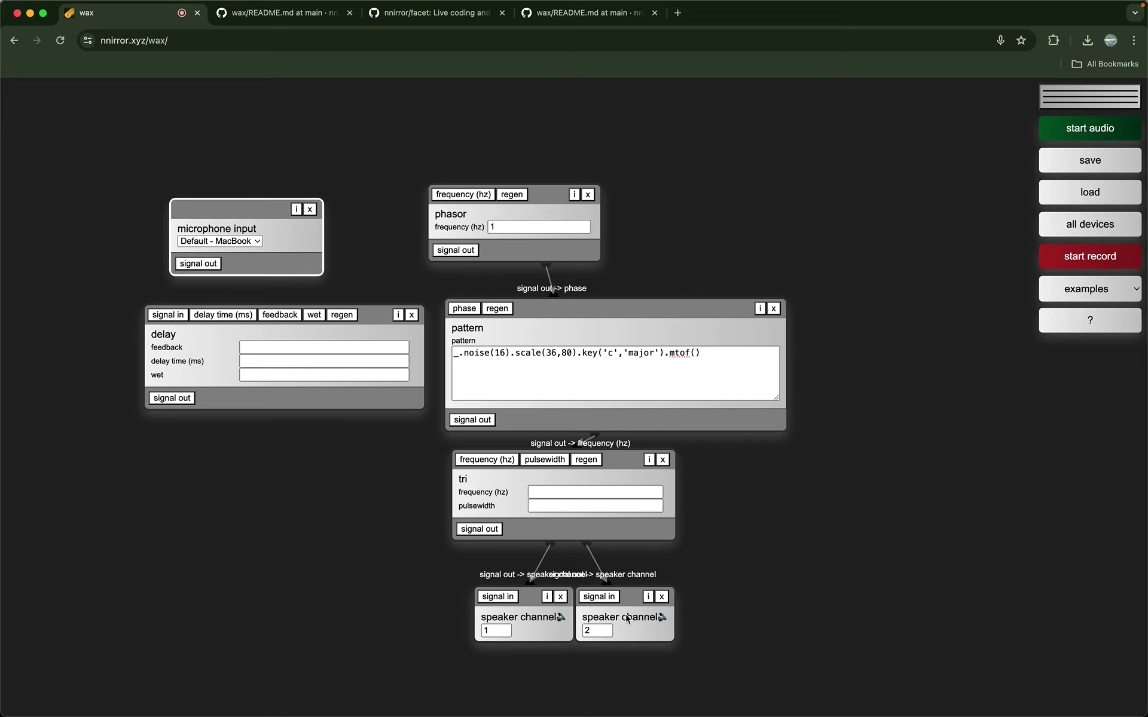
left_click_drag(682, 613, 458, 616)
left_click(401, 605)
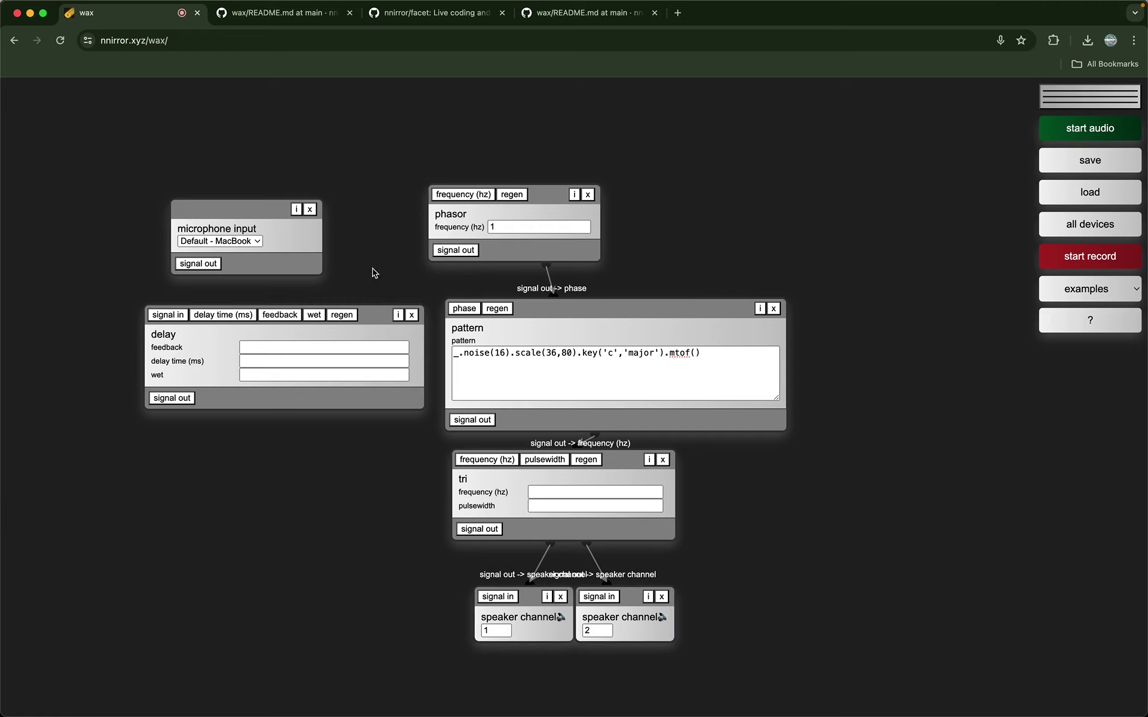